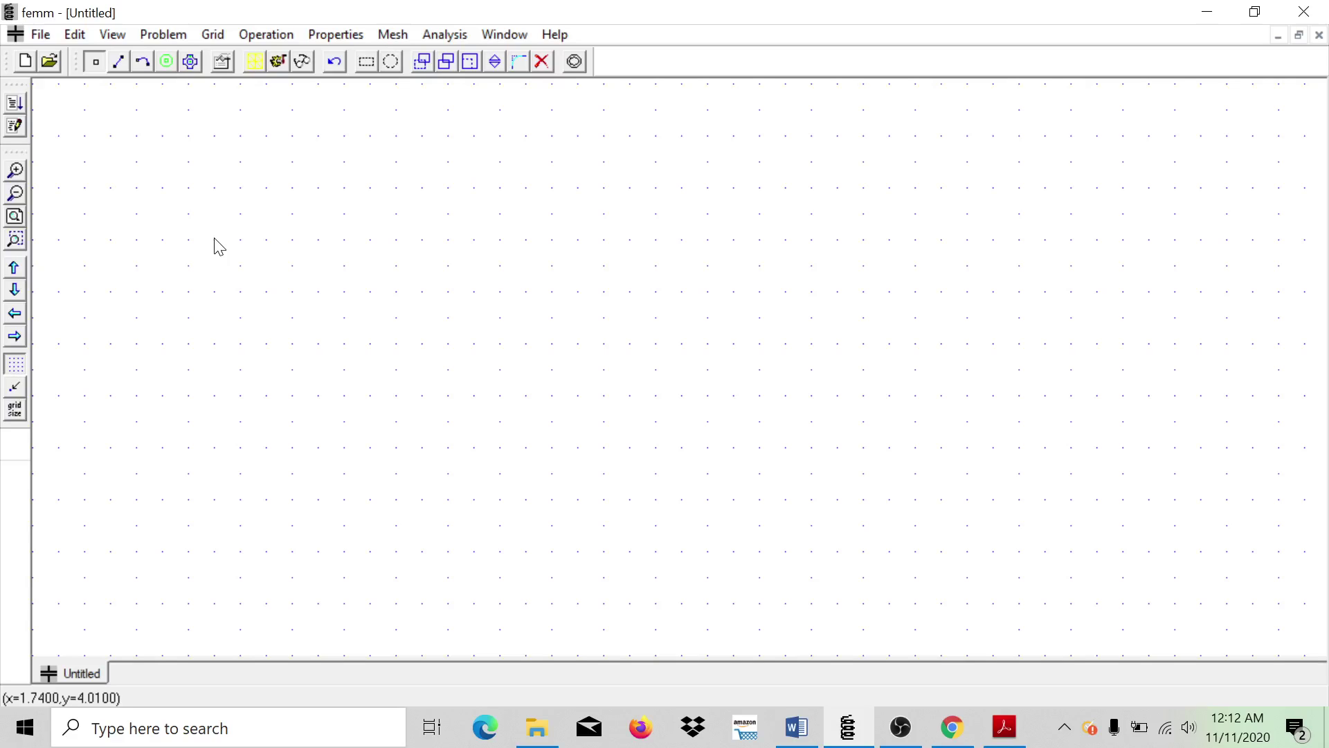
Step: Add the two upper corner nodes of the outer square at (0, 150) and (150, 150)
key(Tab)
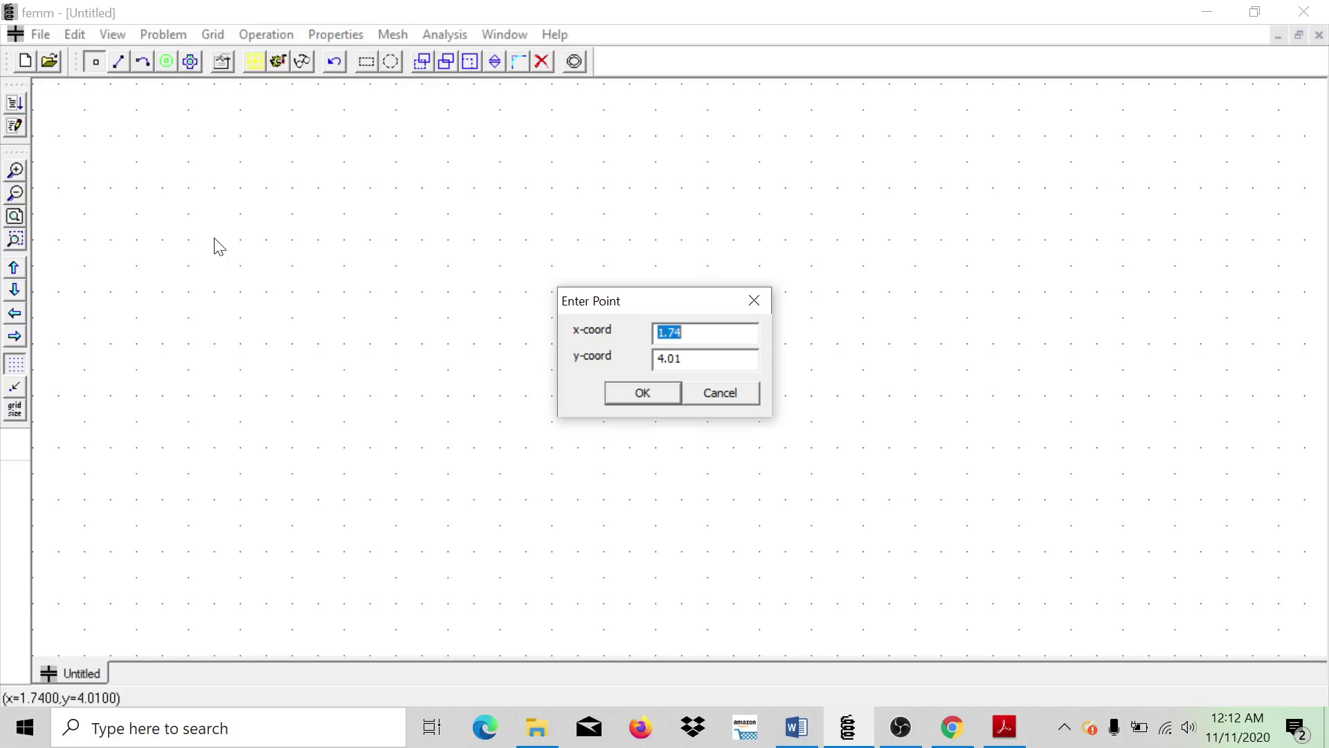
text(0)
key(Tab)
text(150)
key(Return)
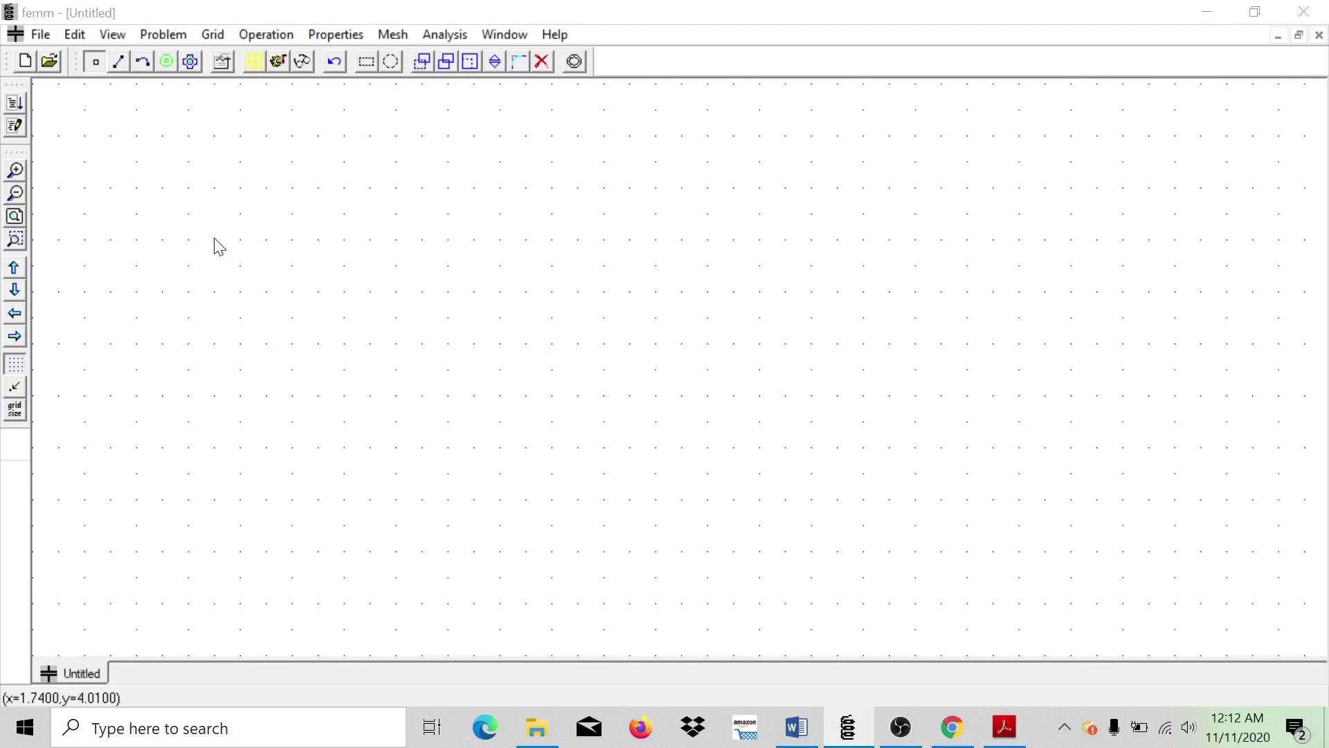
key(Tab)
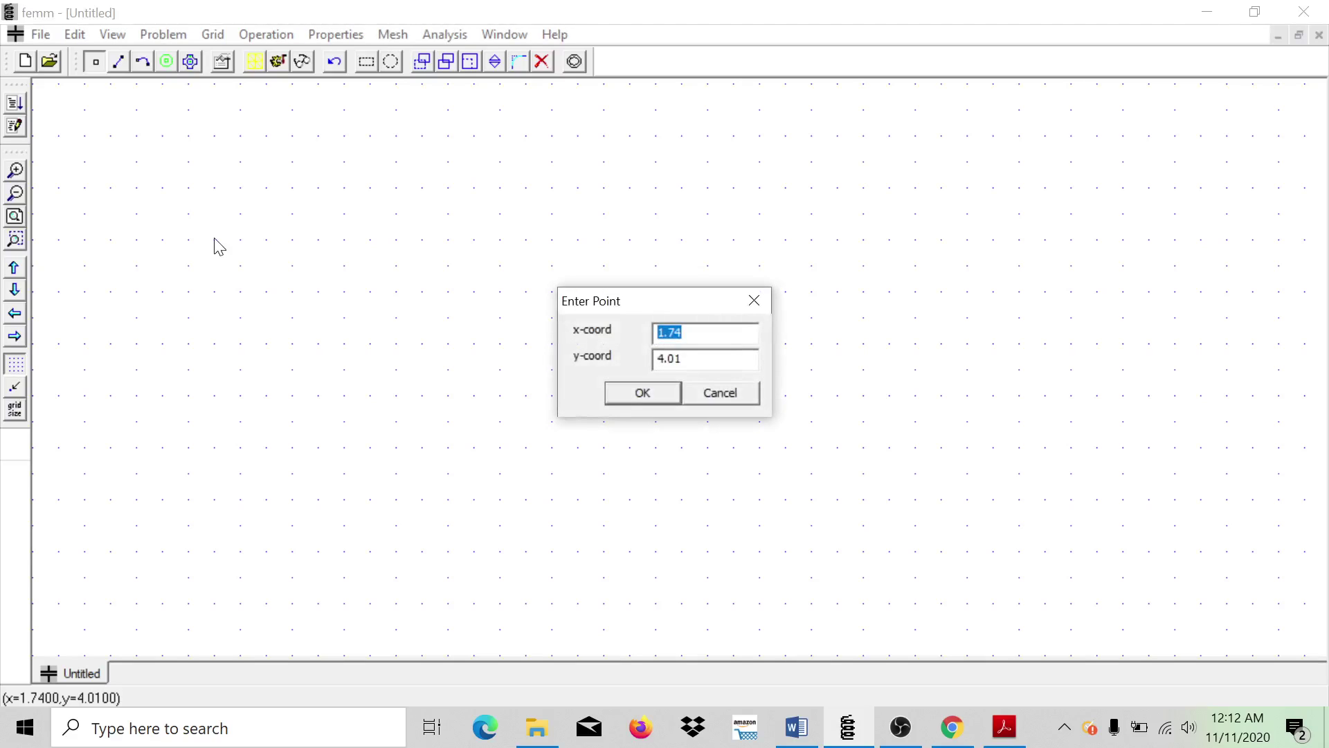
text(150)
key(Tab)
text(150)
key(Return)
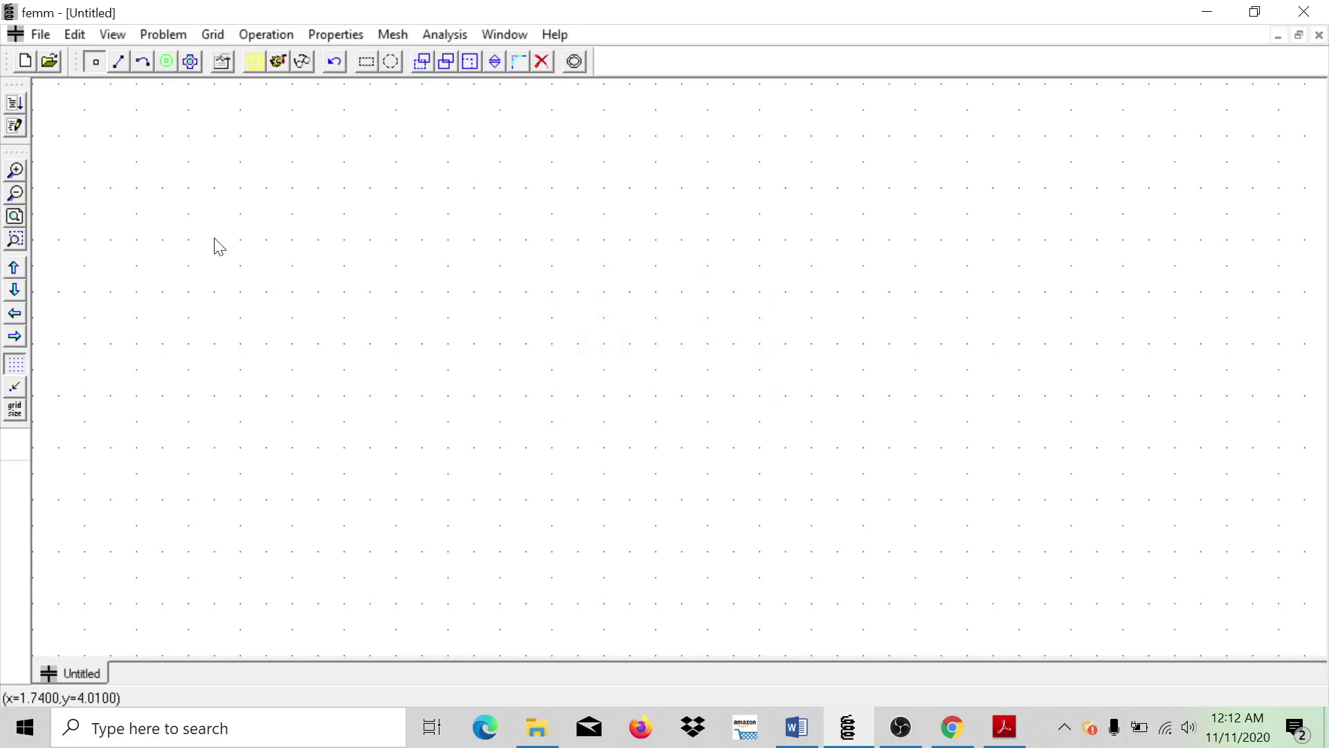
Step: Add the two lower corner nodes of the outer square at (150, 0) and (0, 0)
key(Tab)
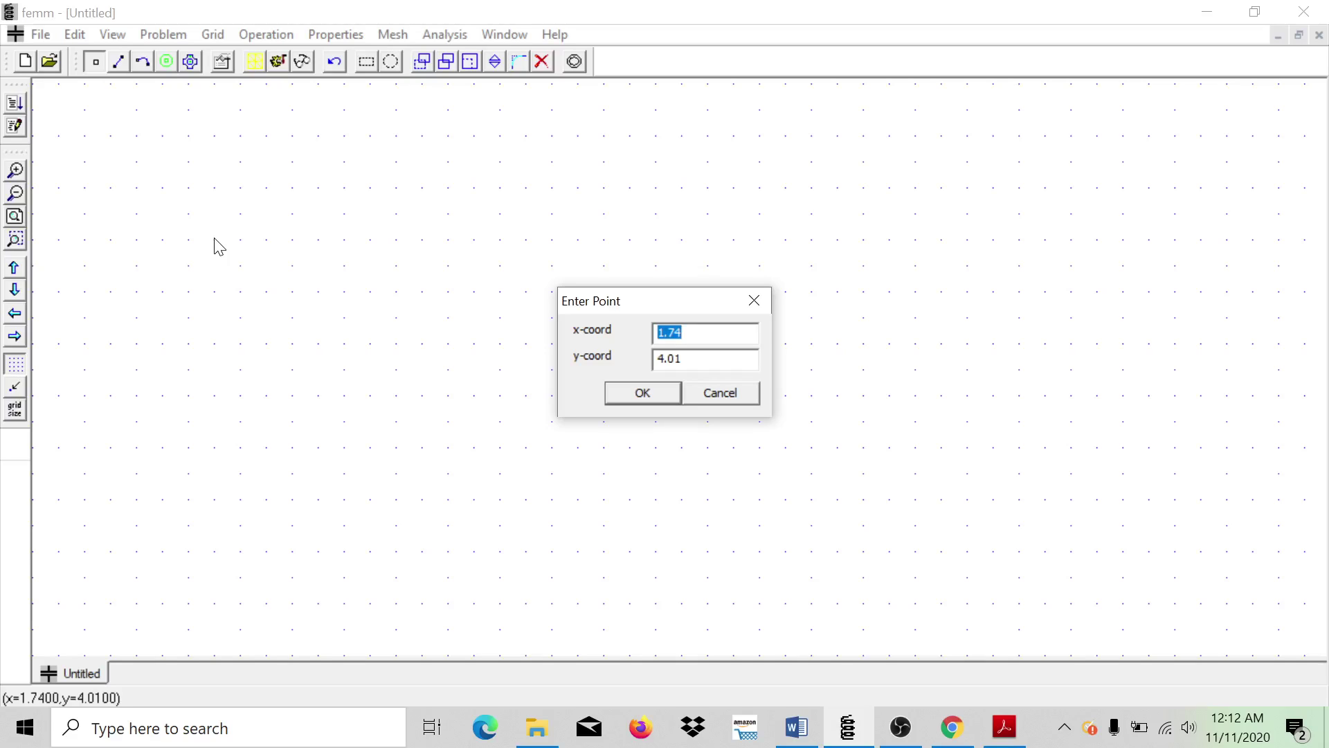
text(150)
key(Tab)
text(0)
key(Return)
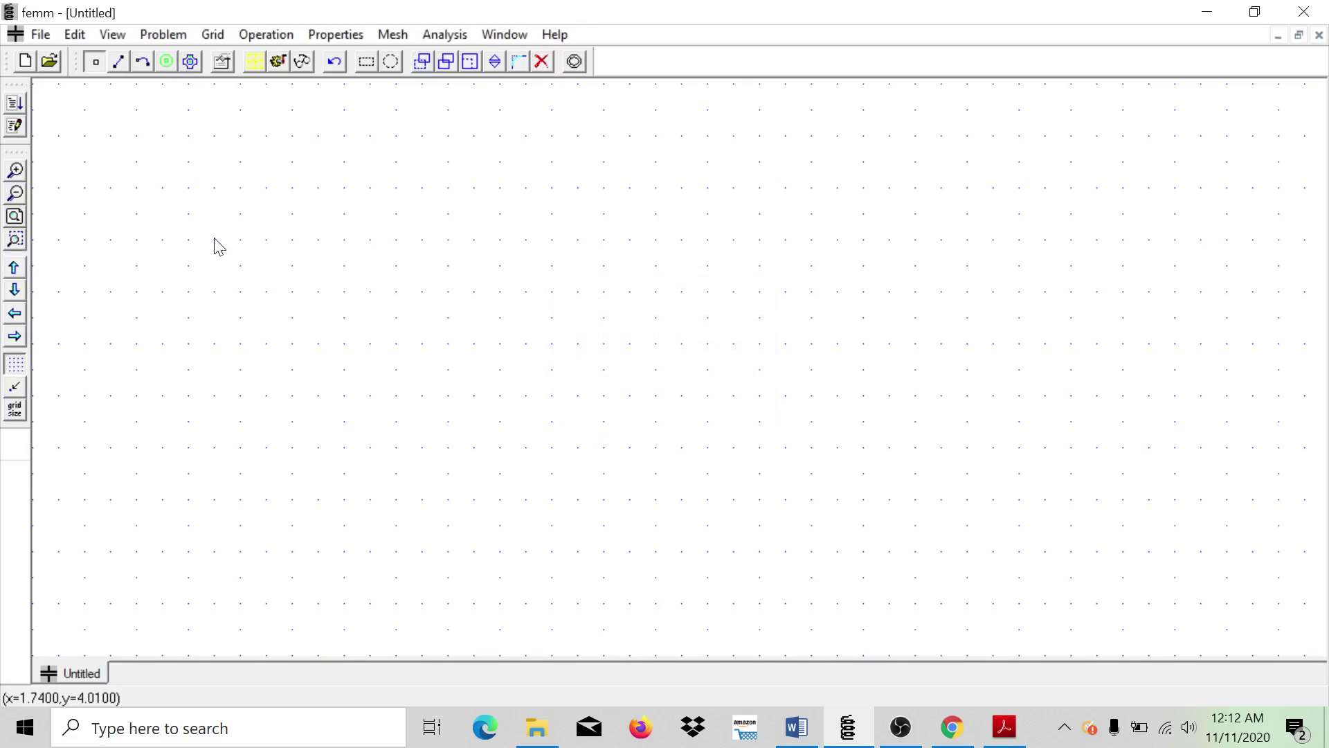
key(Tab)
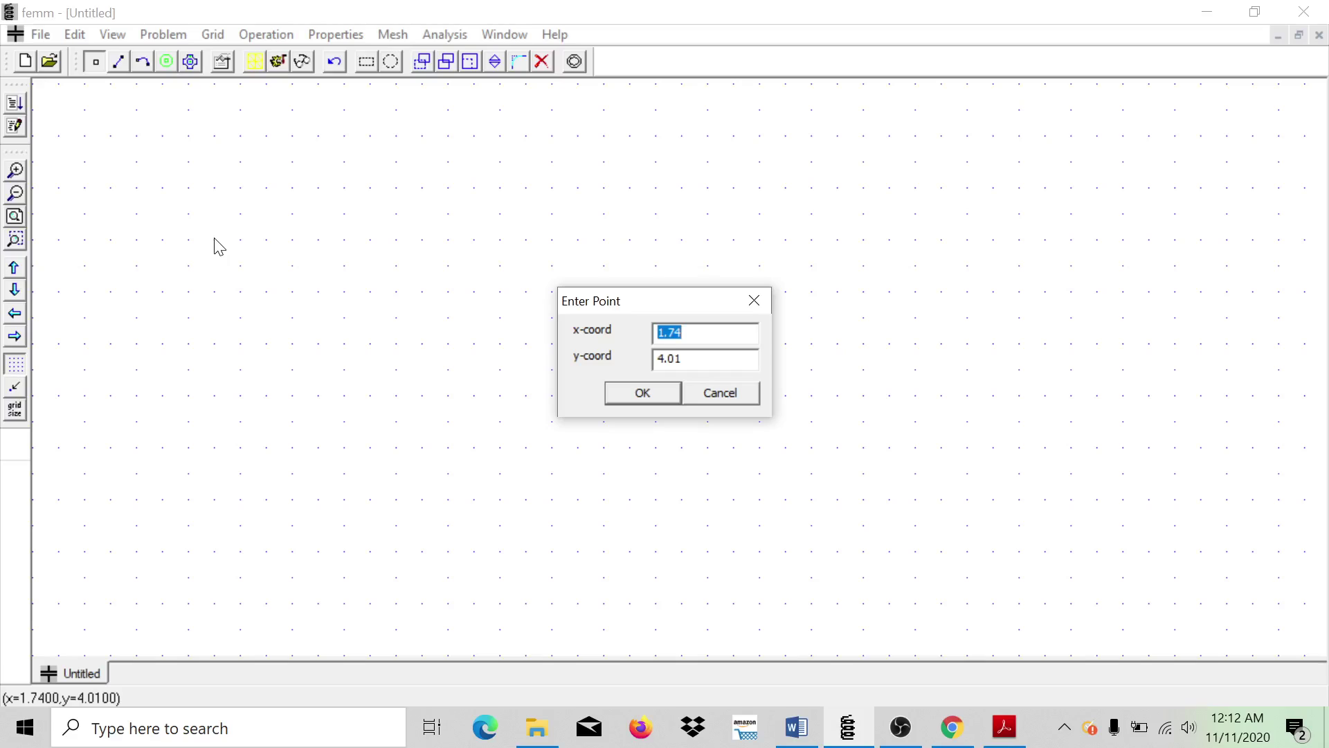
text(0)
key(Tab)
text(0)
key(Return)
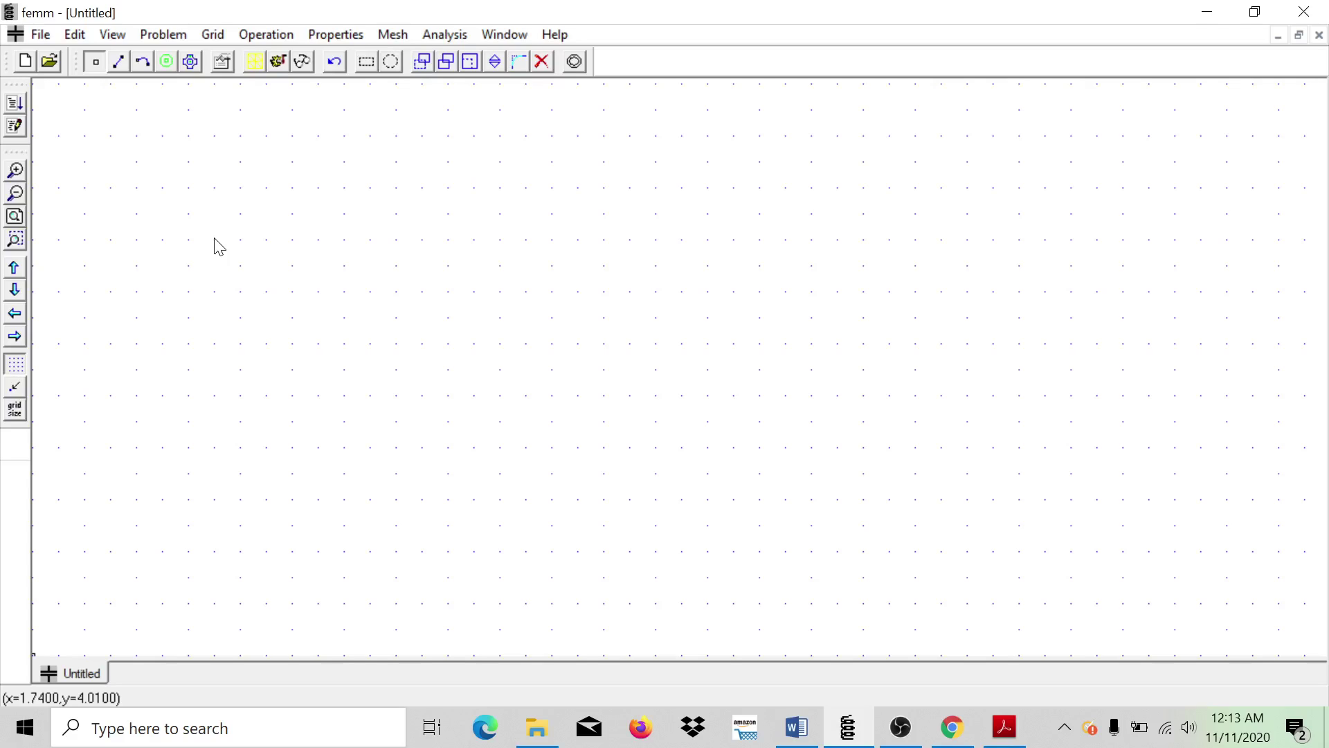
Step: Add two nodes on the square's horizontal midline at (25, 75) and (50, 75)
key(Tab)
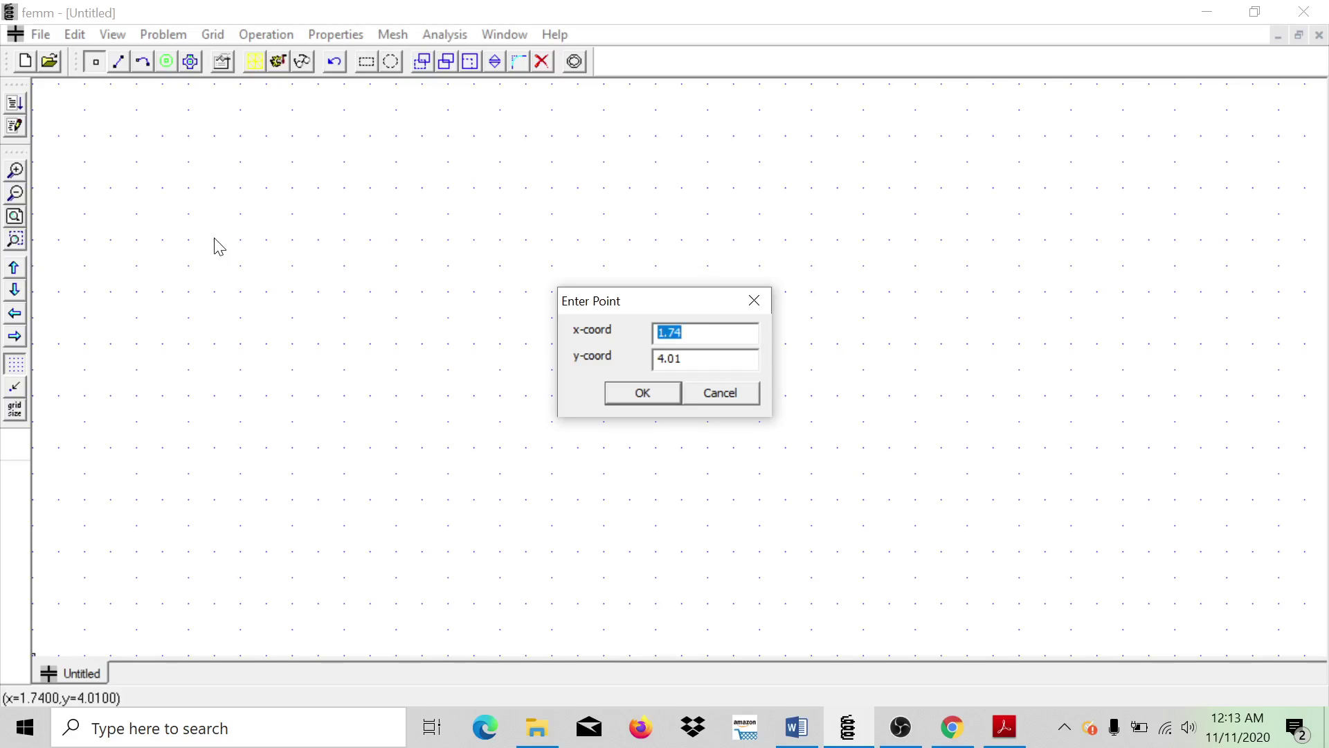
text(25)
key(Tab)
text(10)
key(Return)
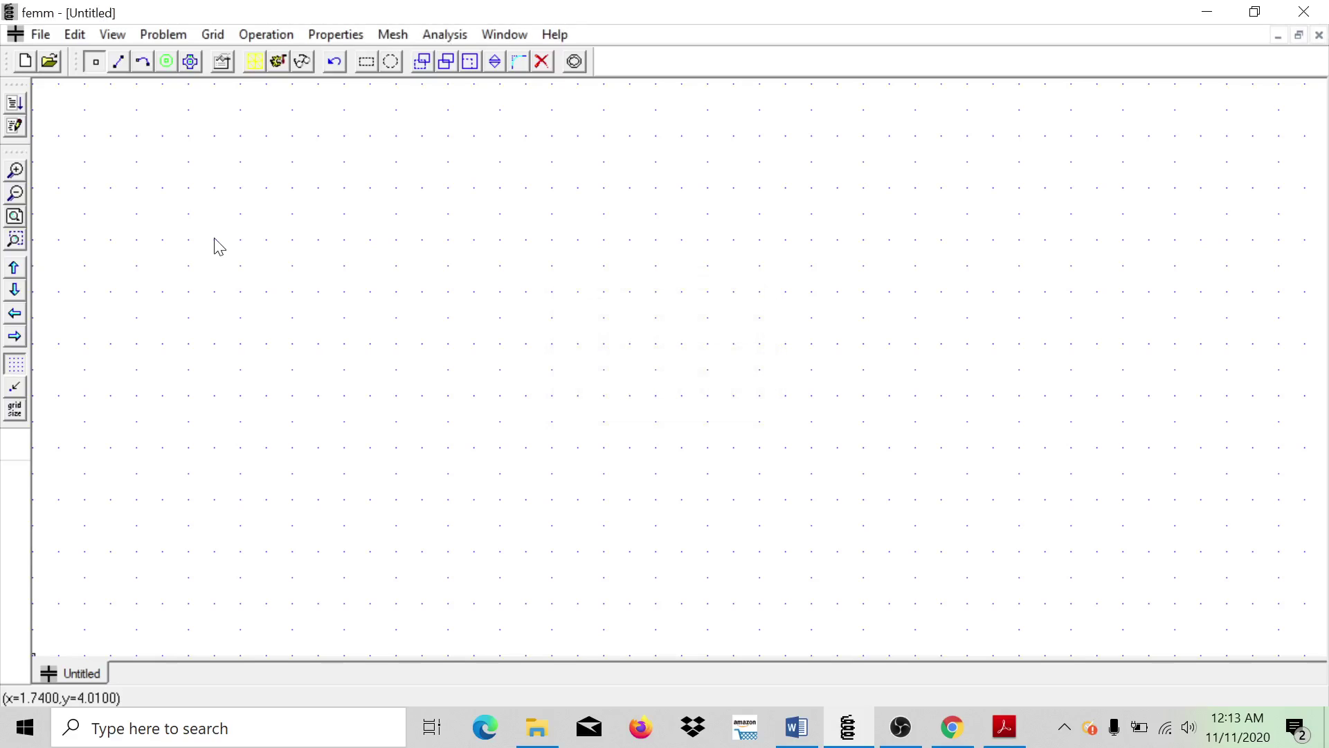
key(Tab)
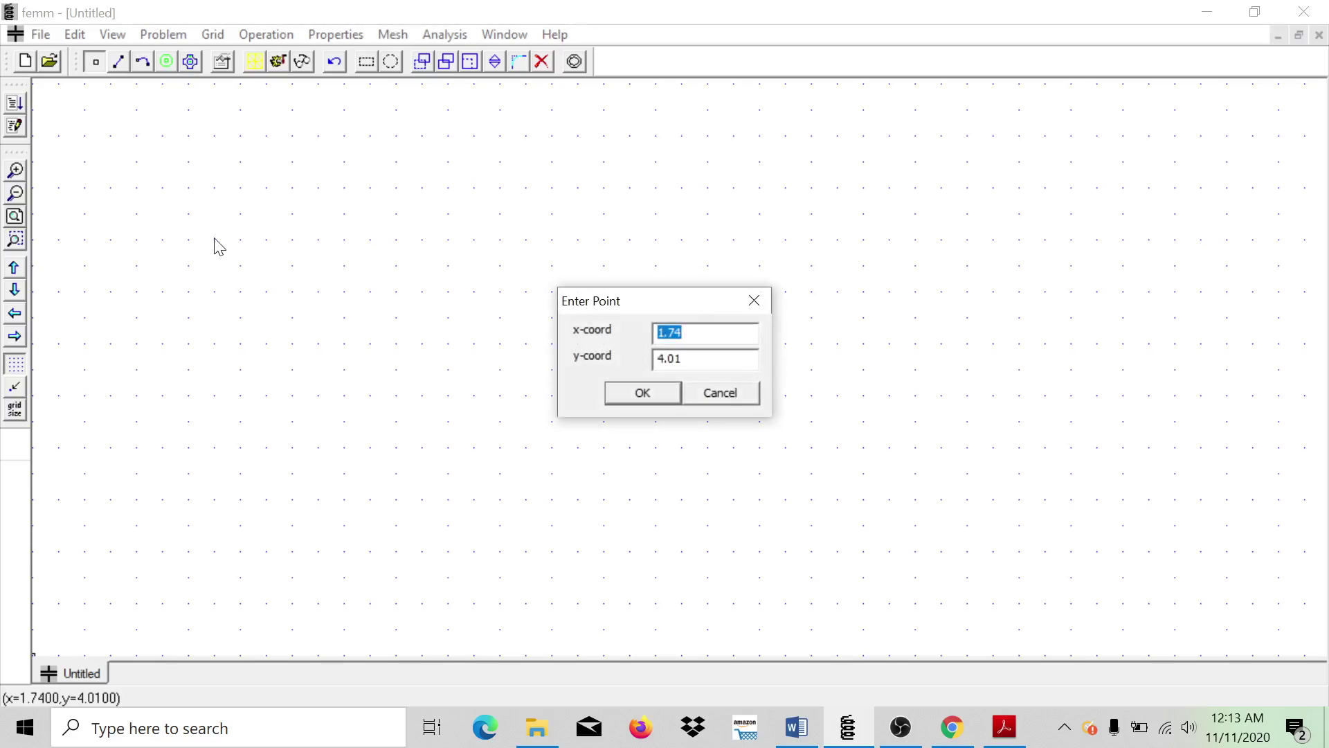
text(50)
key(Tab)
text(75)
key(Return)
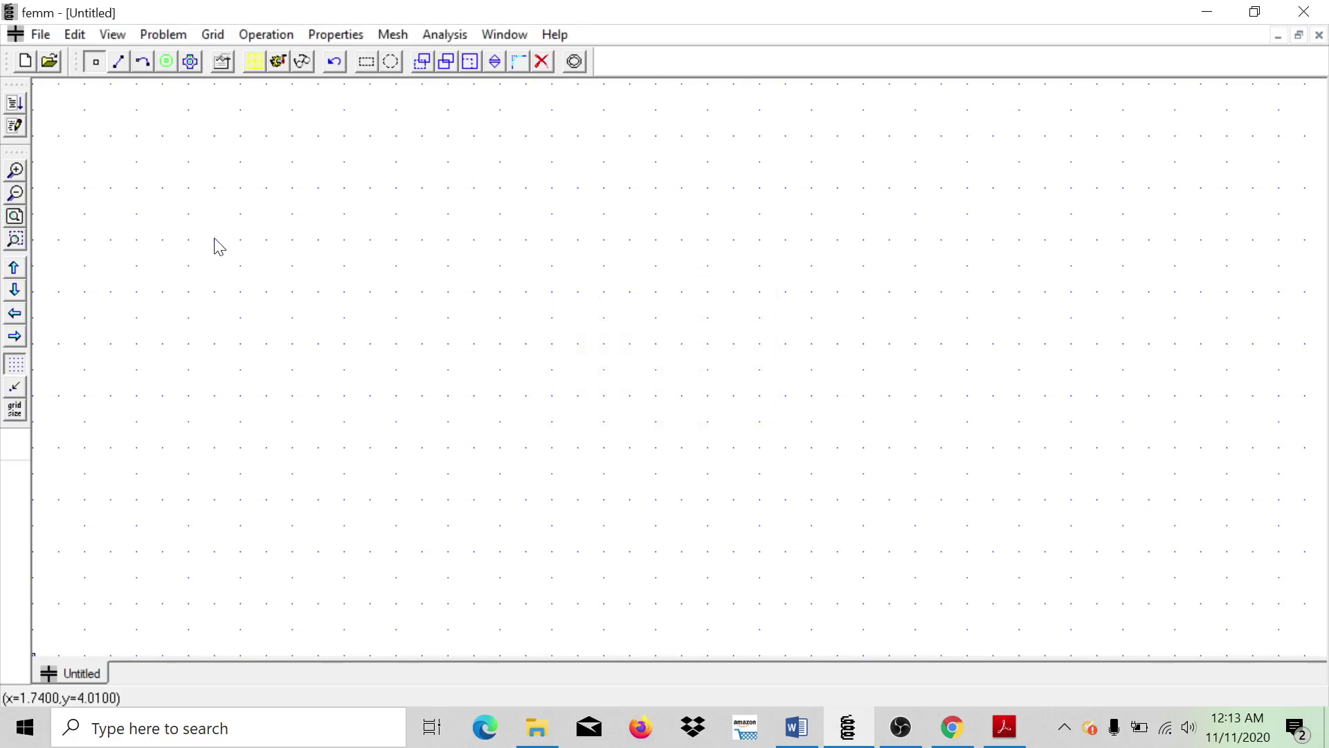
Step: Add two more nodes on the square's horizontal midline at (100, 75) and (125, 75)
key(Tab)
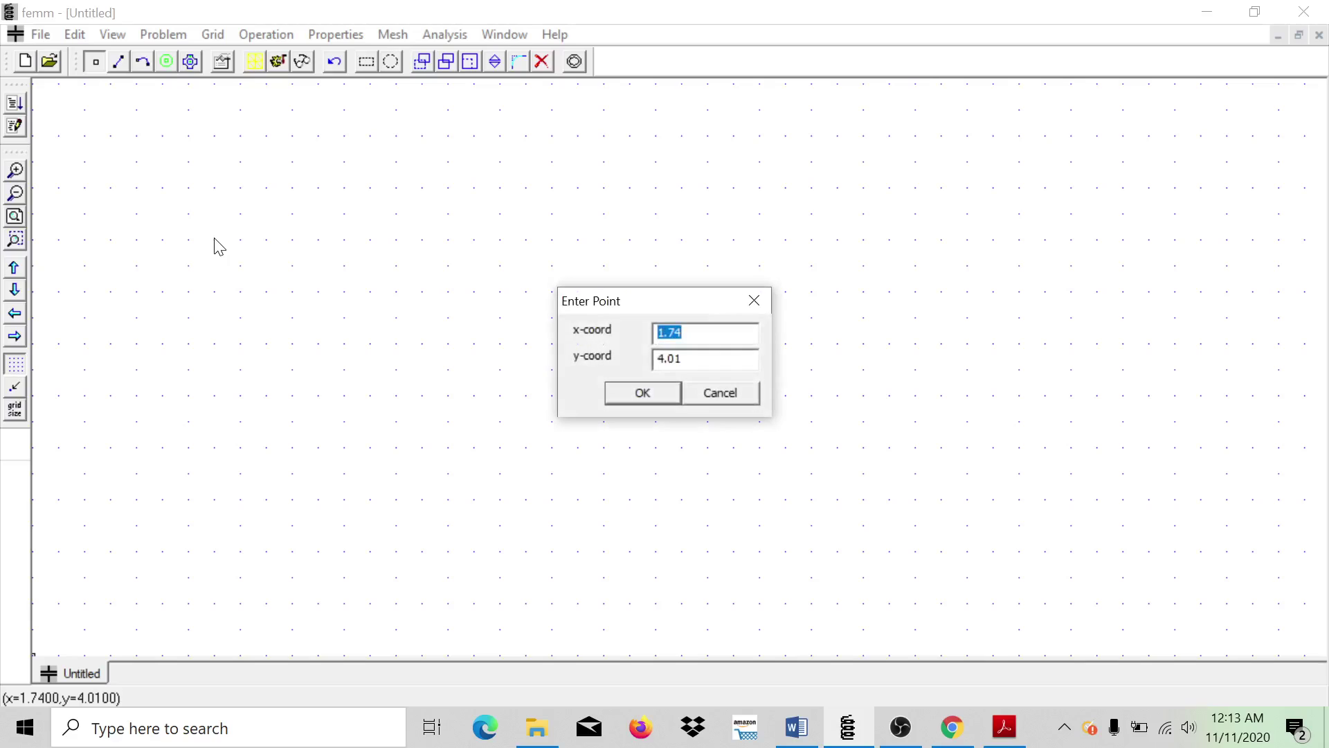
text(100)
key(Tab)
text(75)
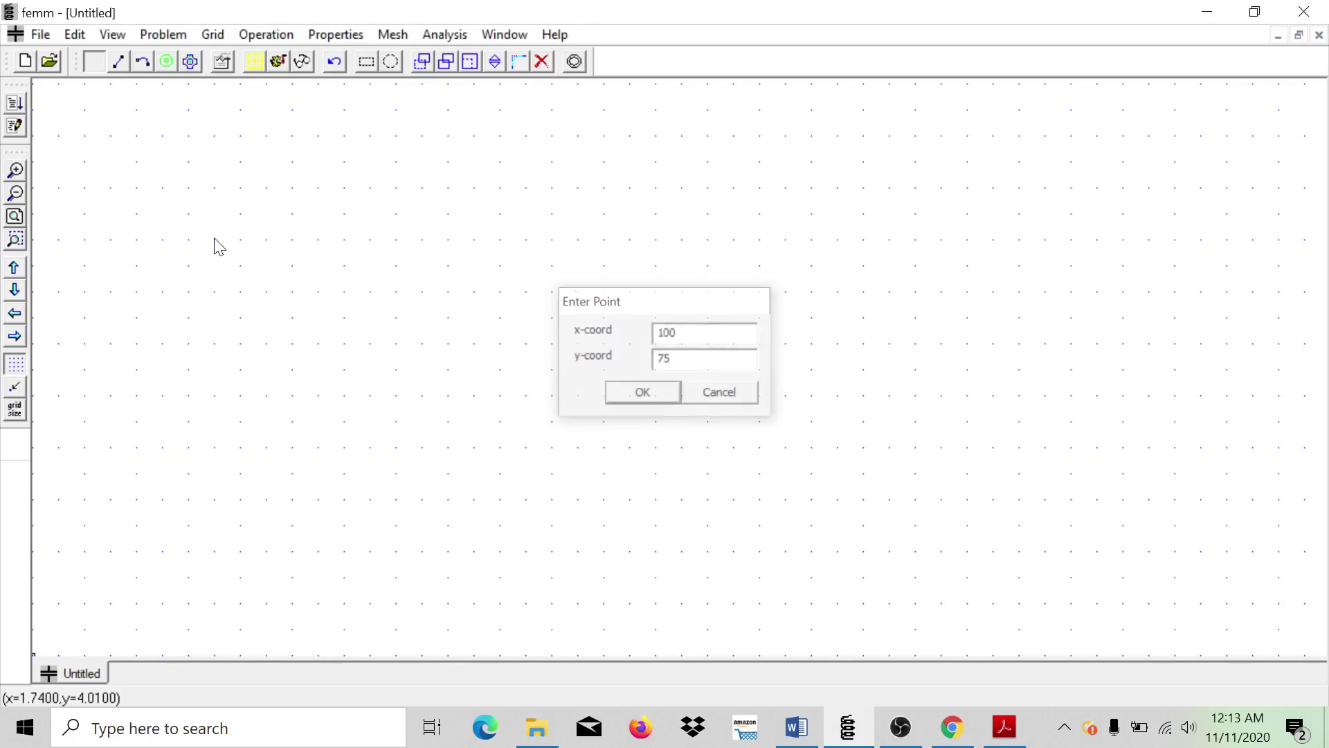
key(Return)
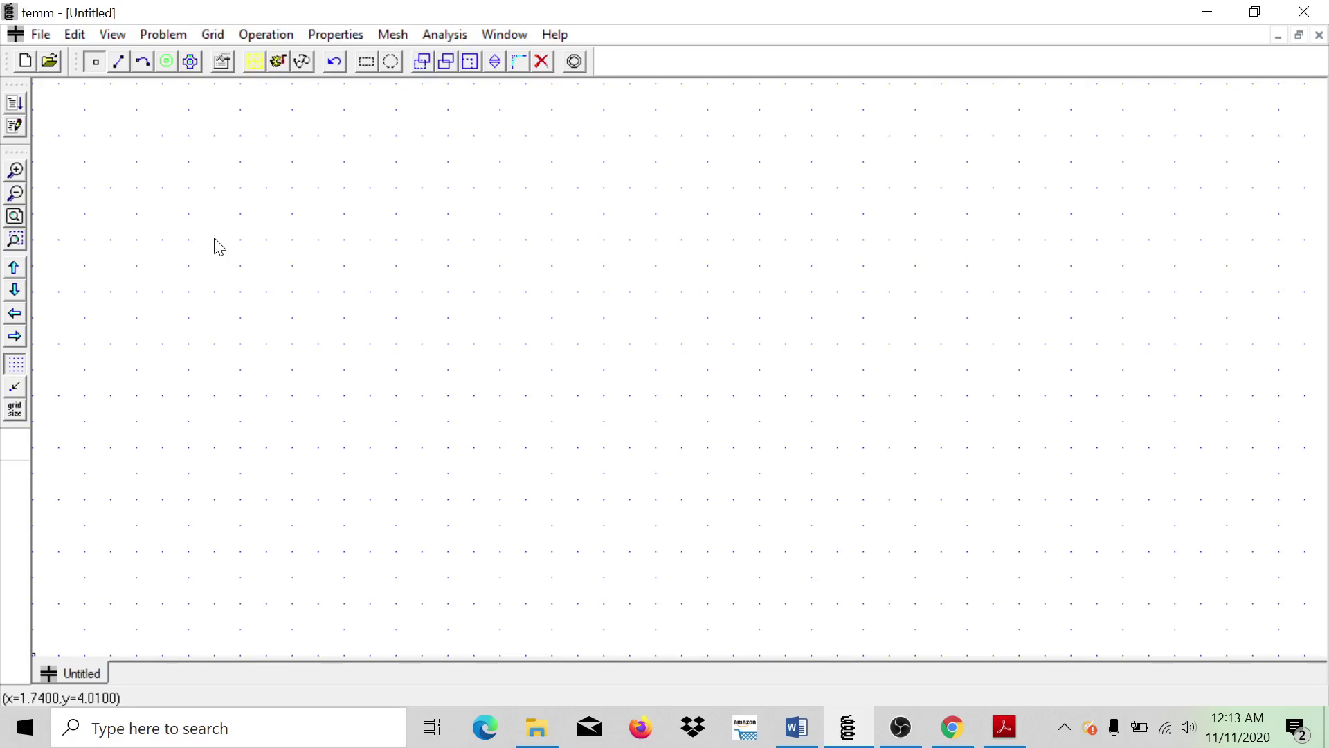
key(Tab)
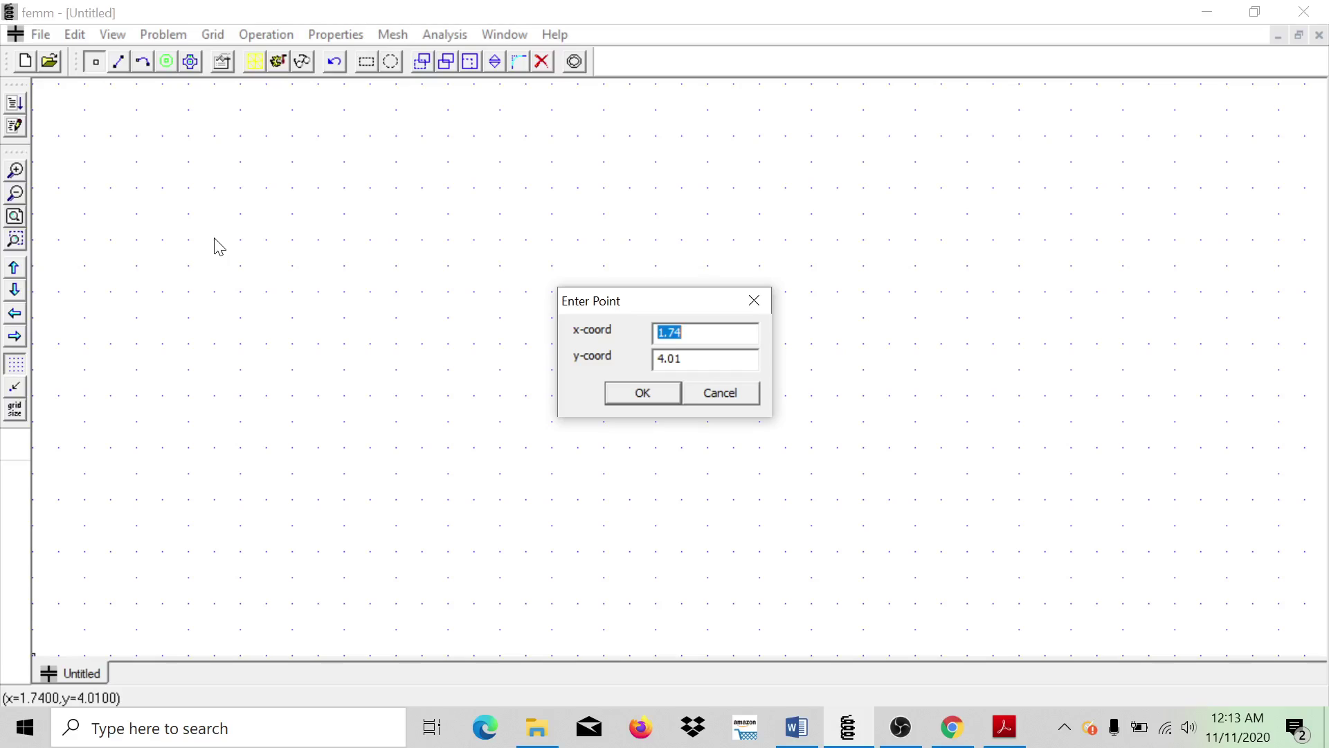
text(125)
key(Tab)
text(75)
key(Return)
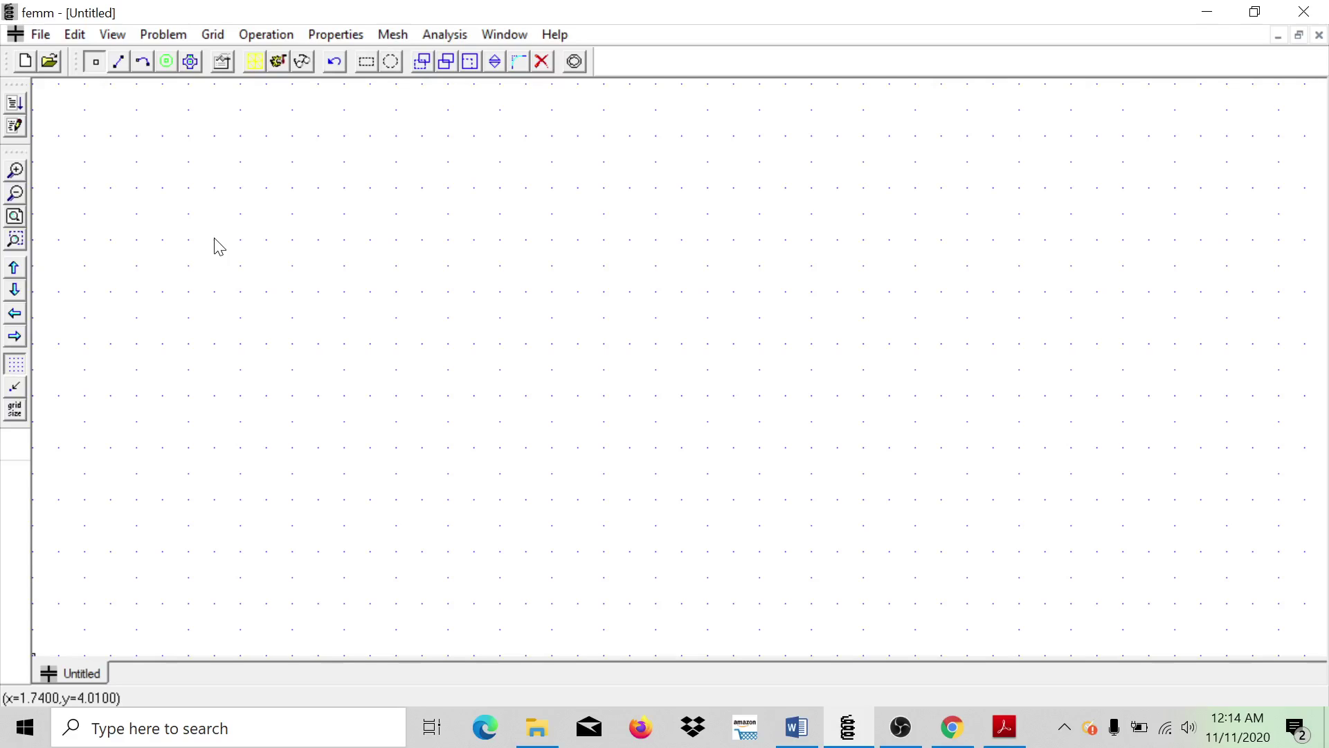
Step: Add a pair of nodes above the square's centre at (72.5, 112.5) and (77.5, 112.5)
key(Tab)
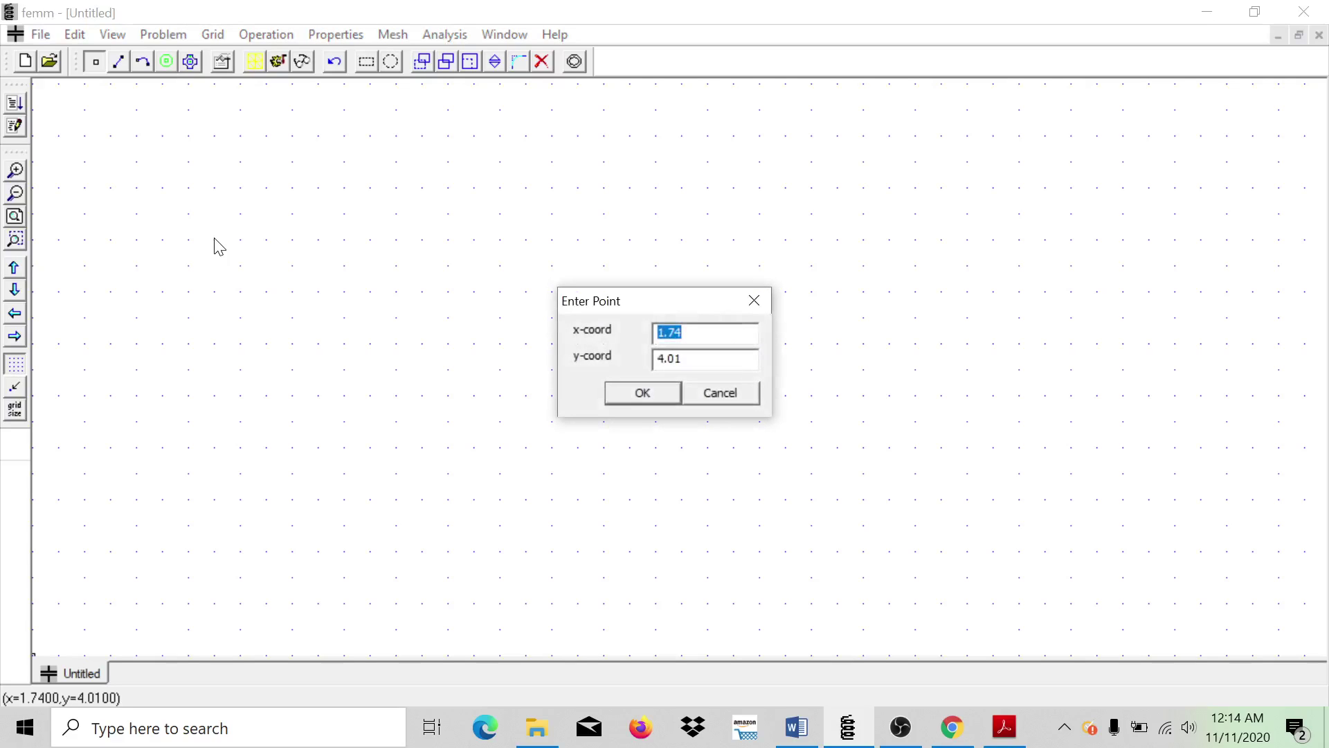
text(72.5)
key(Tab)
text(112.5)
key(Return)
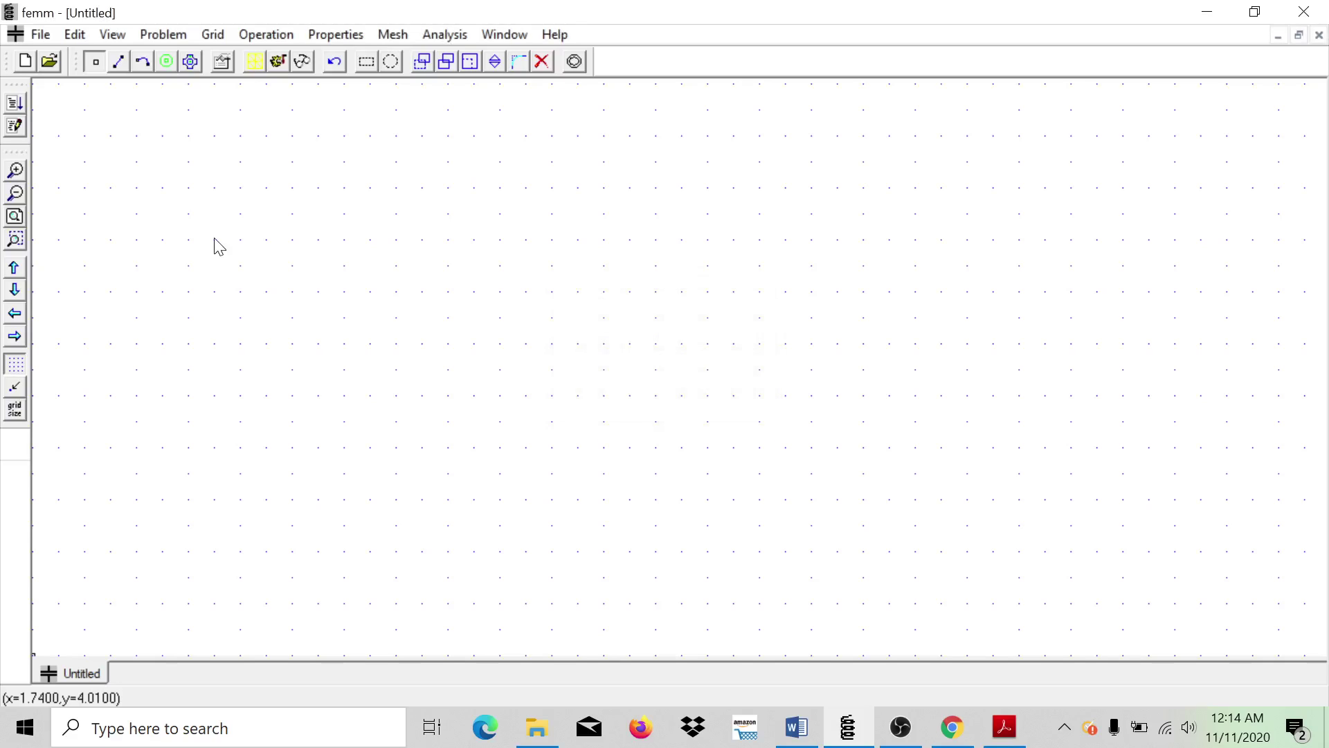
key(Tab)
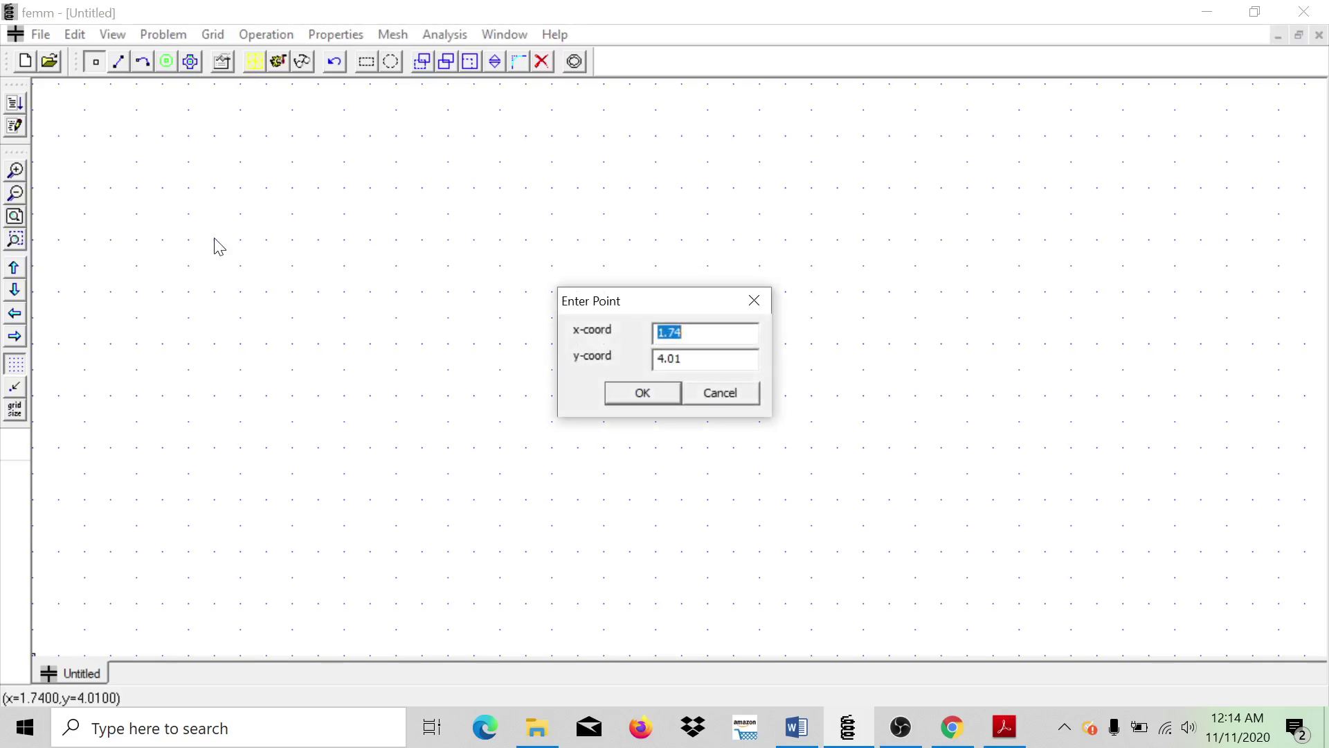
text(77.5)
key(Tab)
text(112.5)
key(Return)
Step: Add a pair of nodes at the square's centre at (72.5, 75) and (77.5, 75)
key(Tab)
text(72.5)
key(Tab)
text(75)
key(Return)
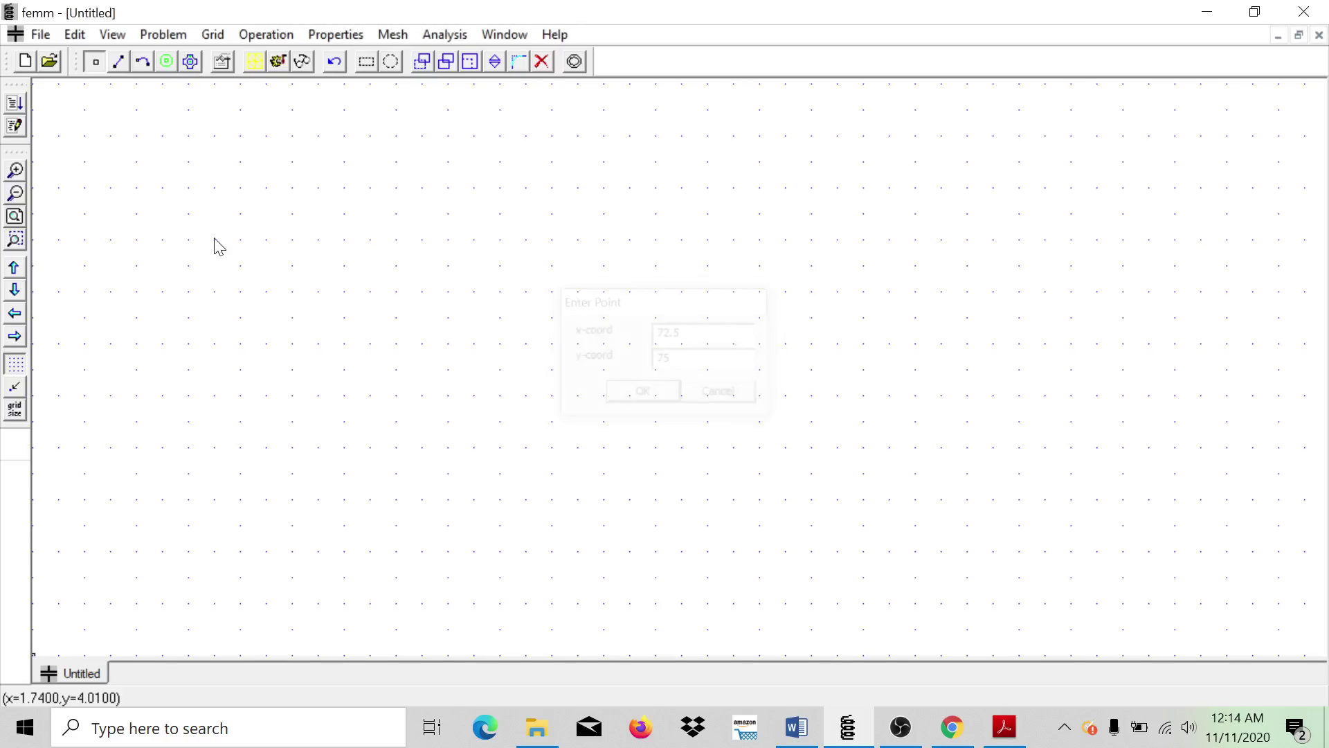
key(Tab)
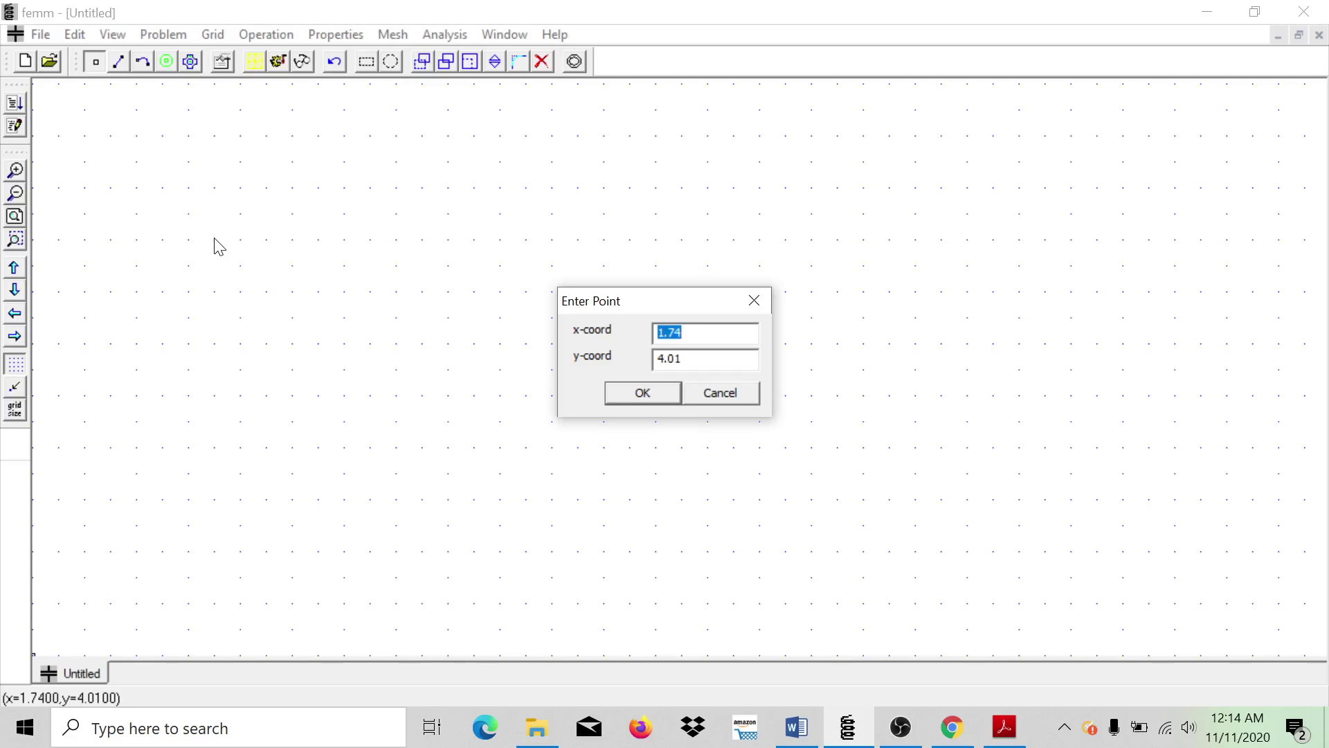
text(77.5)
key(Tab)
text(78)
key(Return)
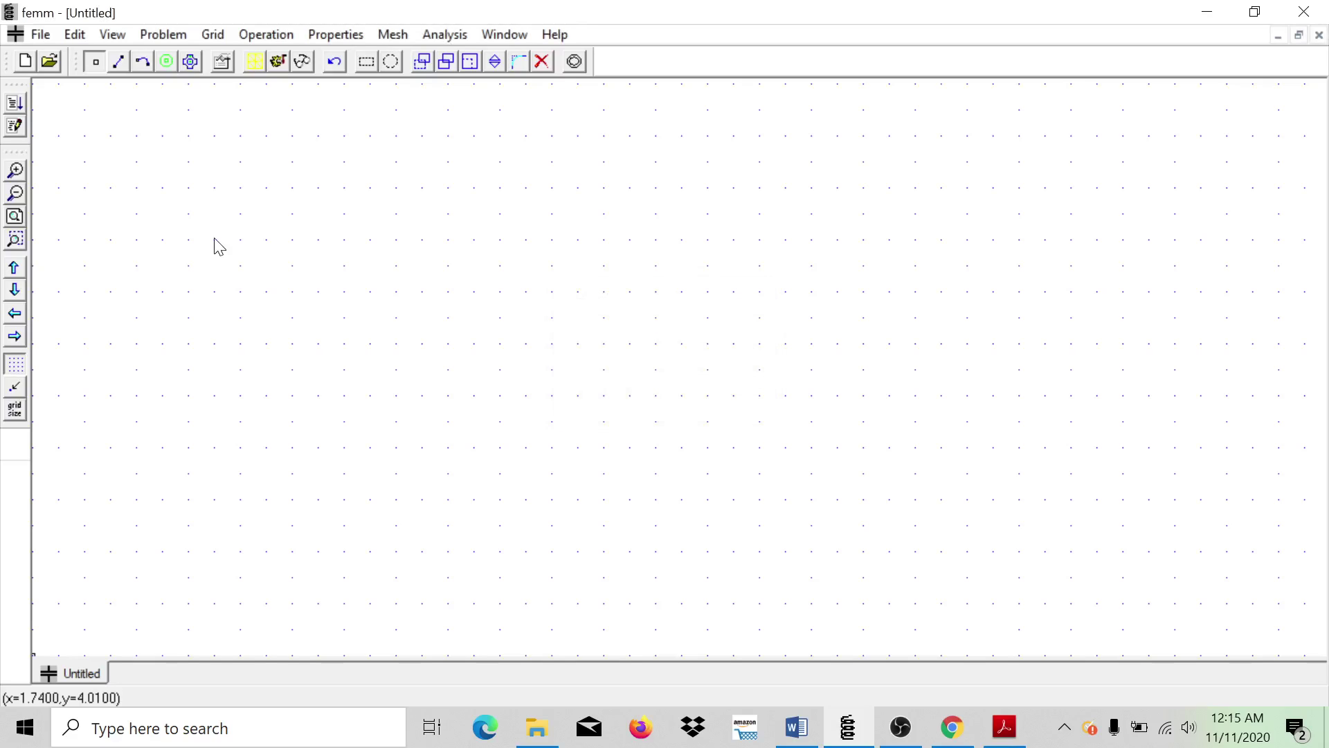
Step: Add a pair of nodes below the square's centre at (72.5, 37.5) and (77.5, 37.5)
key(Tab)
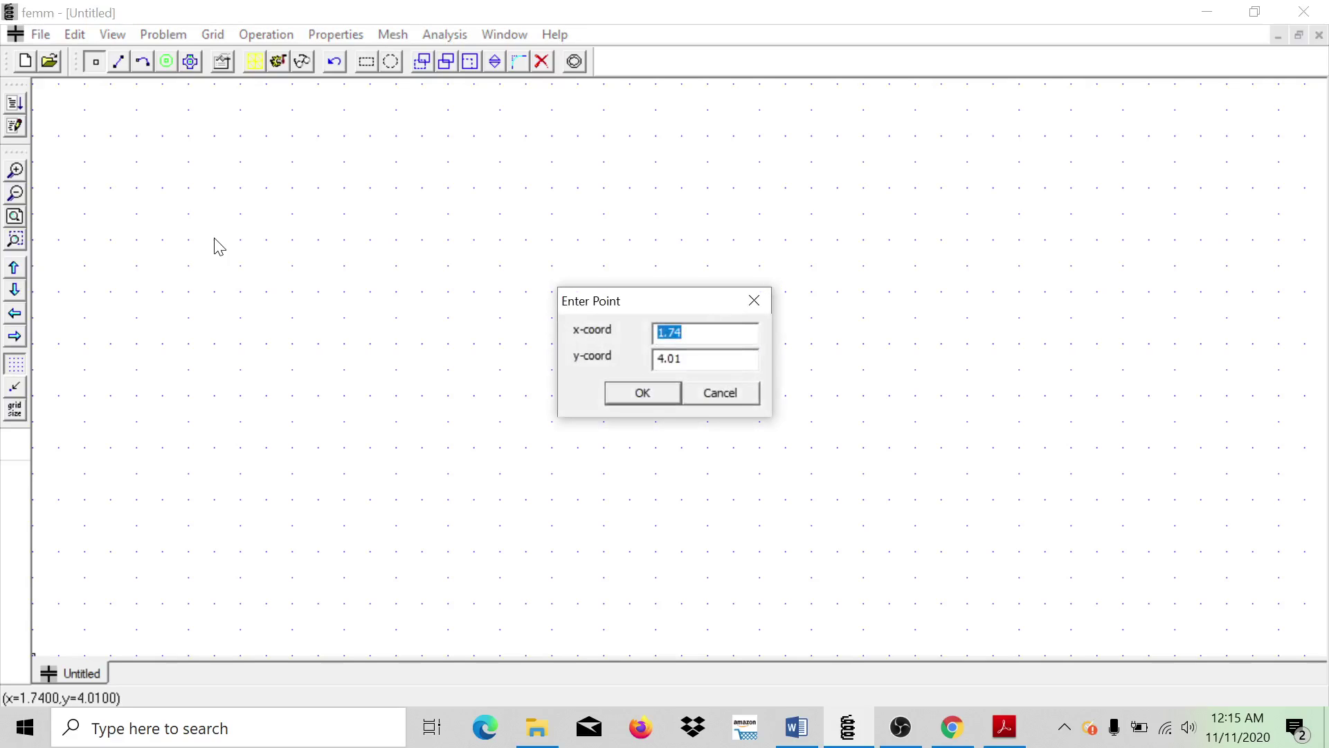
text(72.5)
key(Tab)
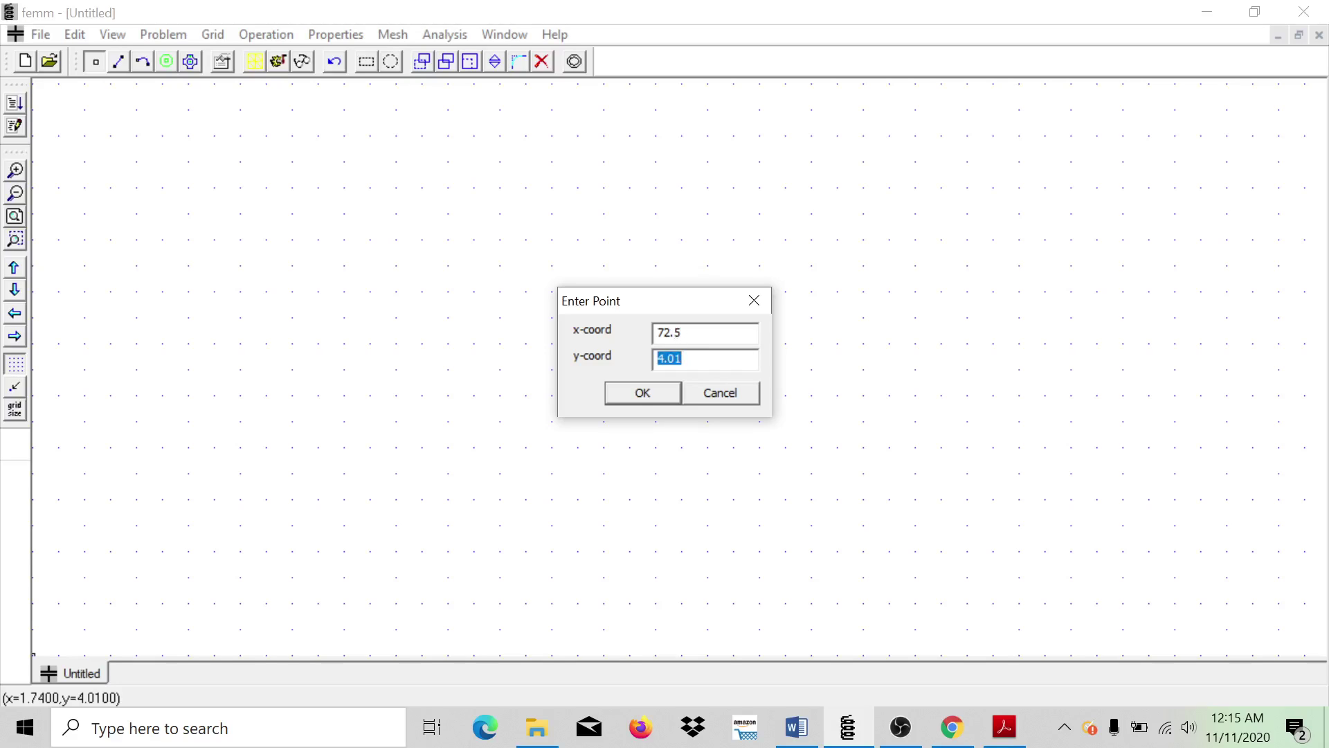
text(37.5)
key(Return)
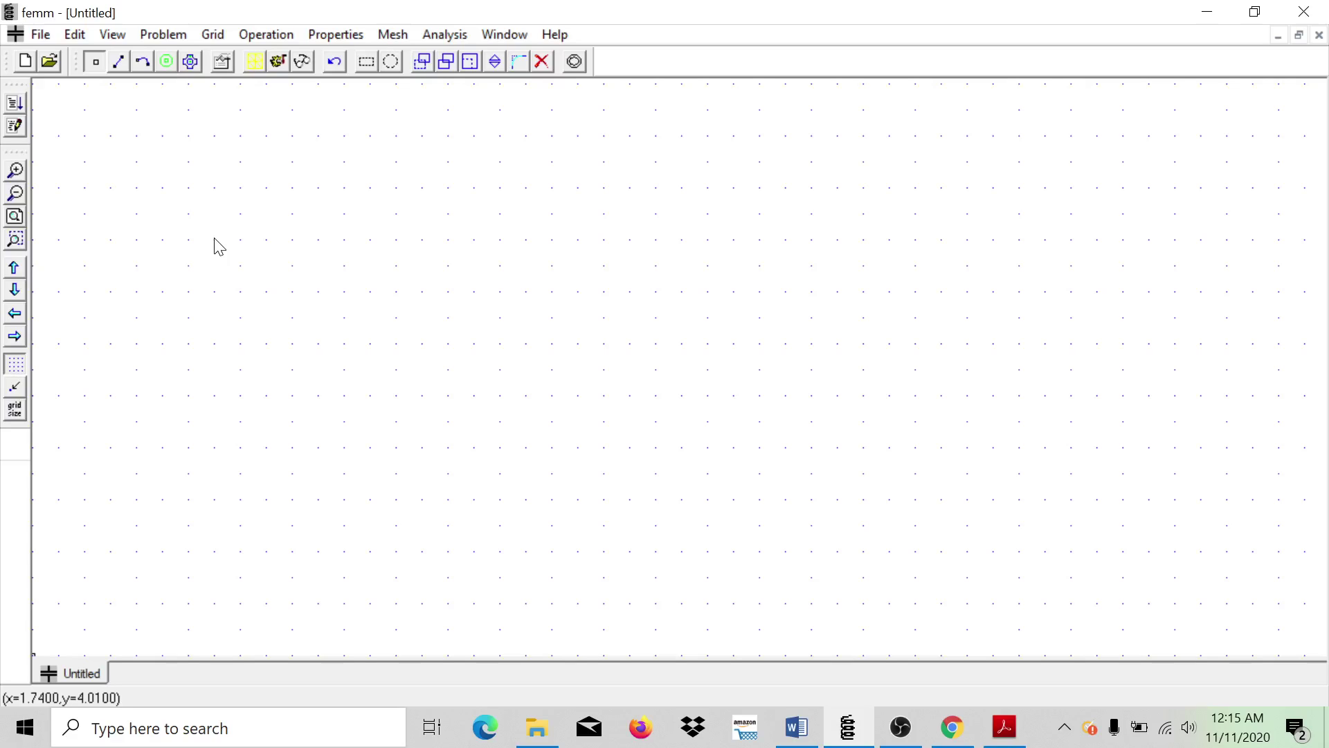
key(Tab)
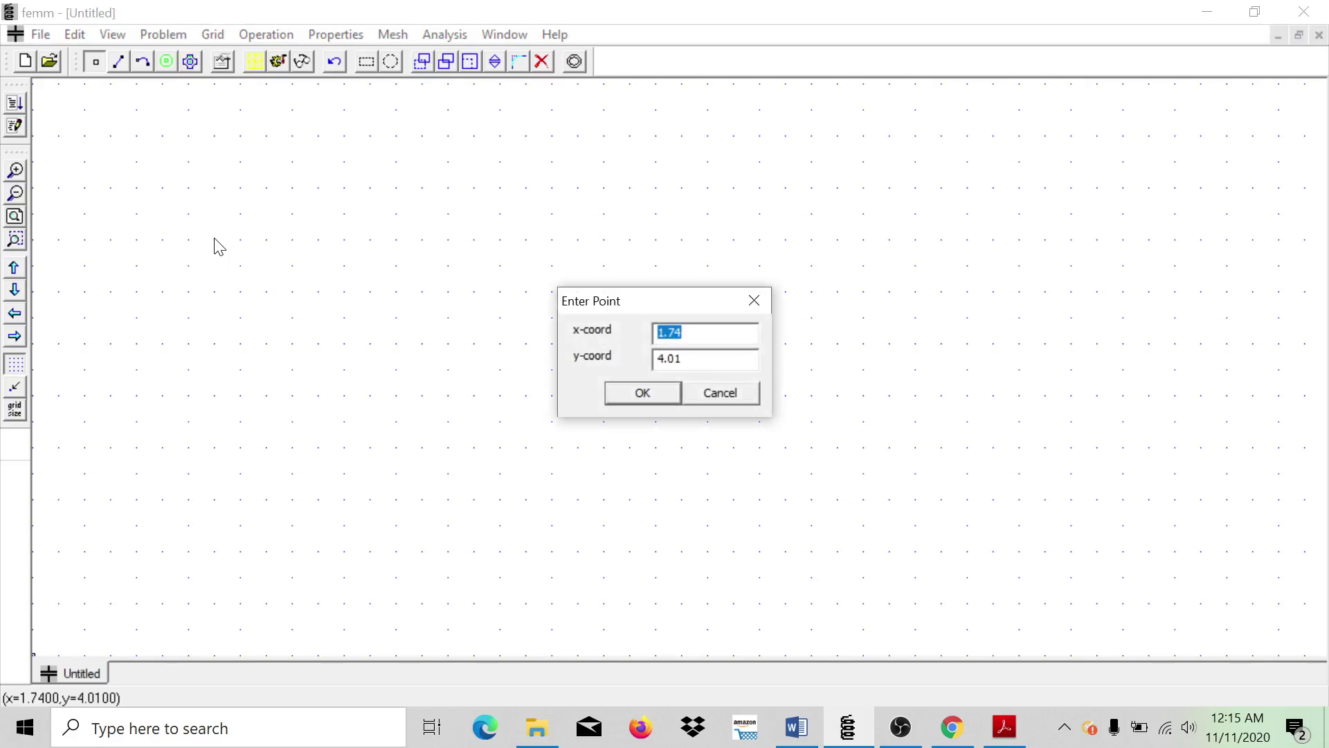
text(77.5)
key(Tab)
text(37.5)
key(Return)
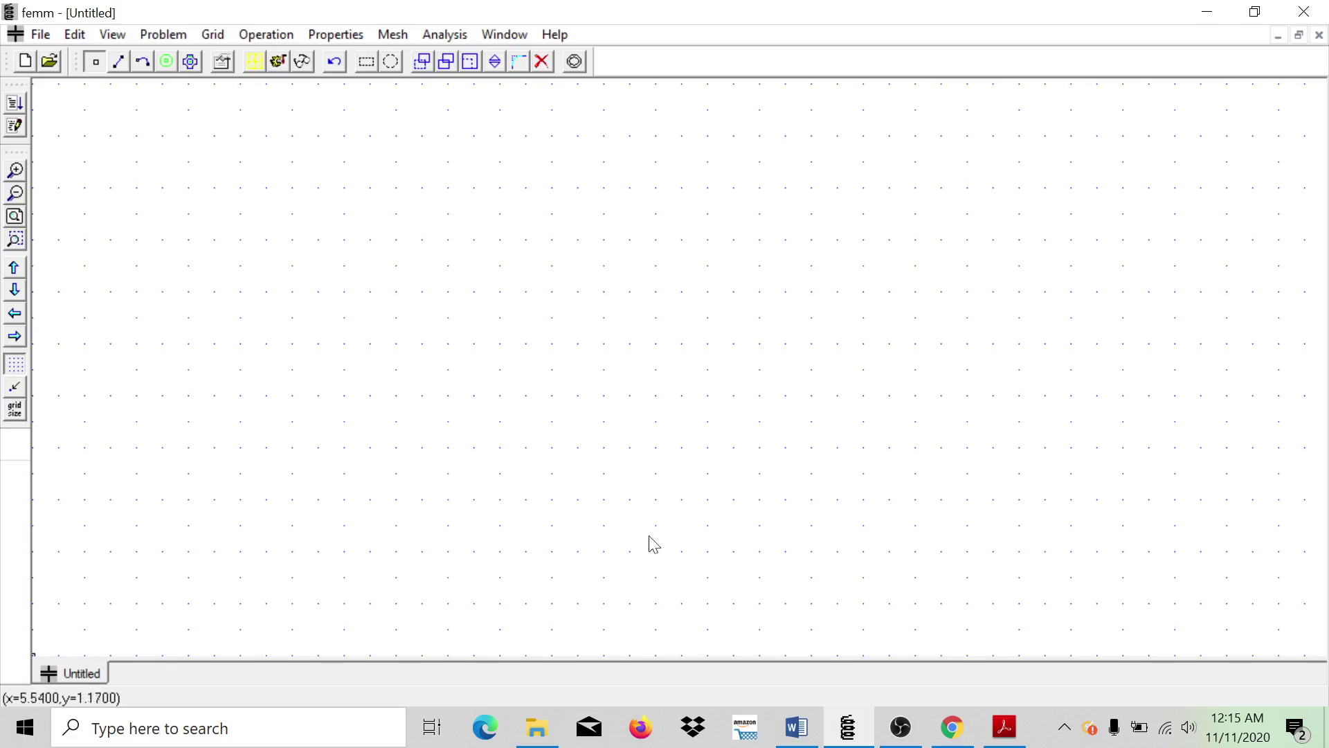
Step: Connect the four outer corner nodes with line segments to close the 150 by 150 square
click(15, 195)
click(14, 194)
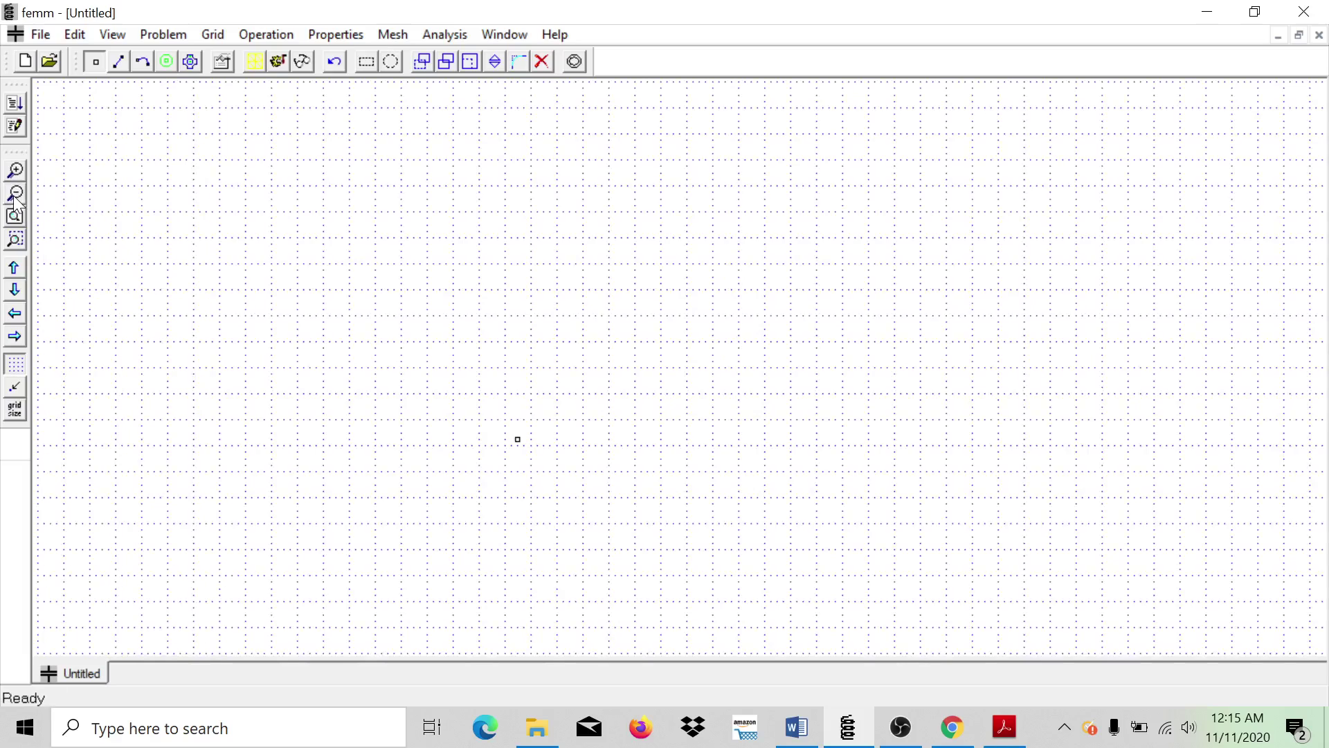
click(14, 194)
click(14, 195)
click(14, 194)
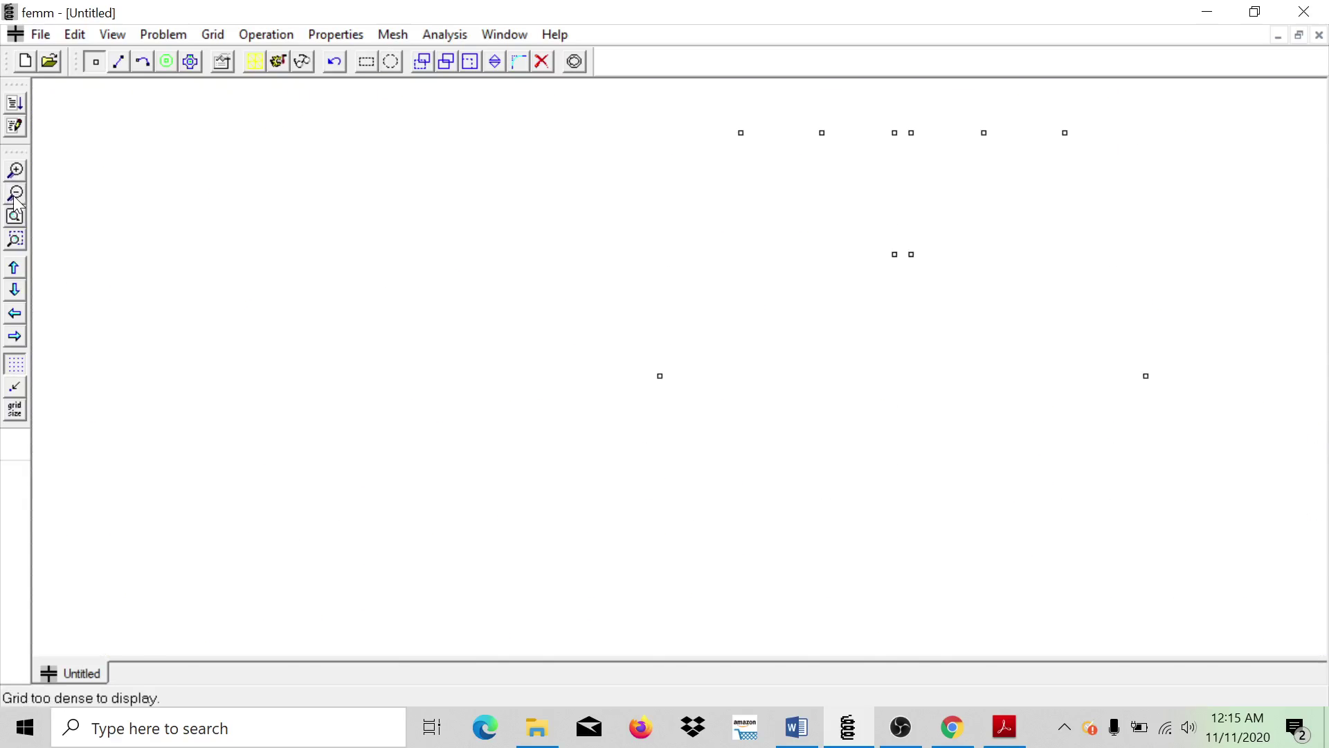
click(14, 195)
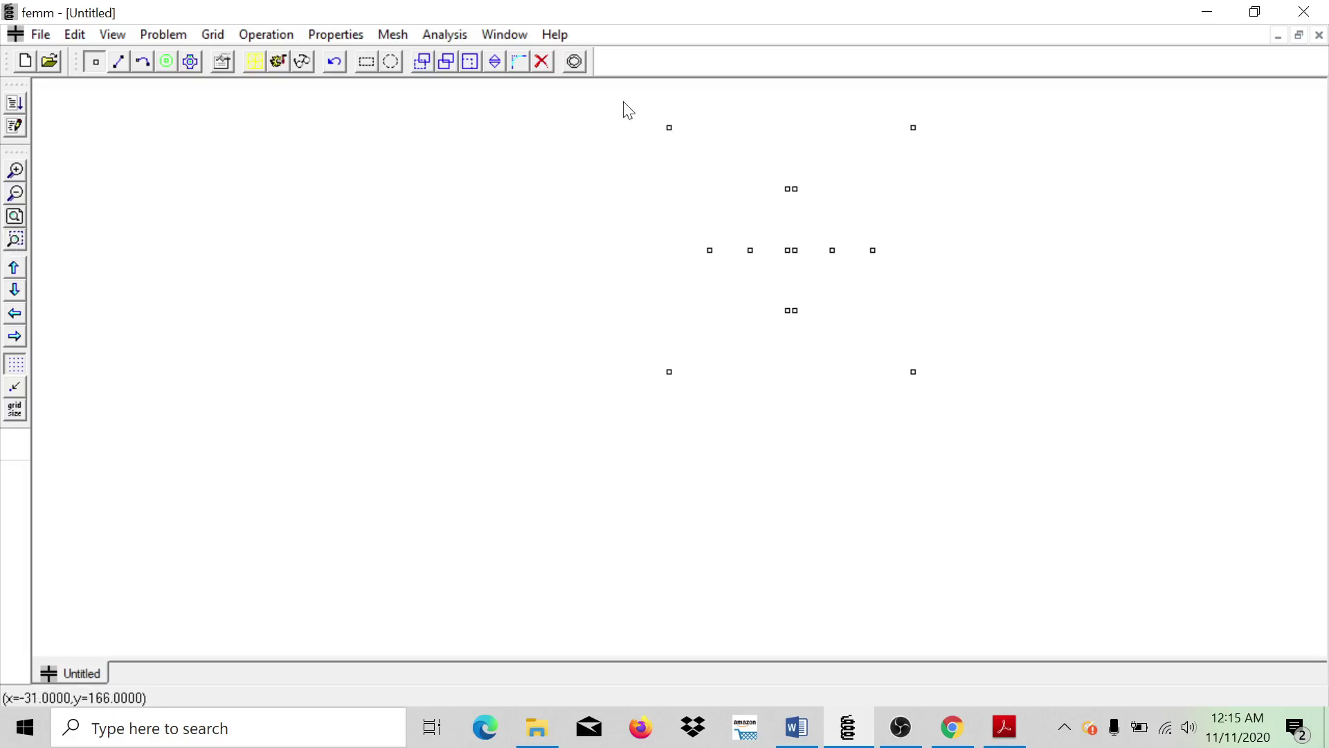
mouse_move(658, 120)
mouse_down()
mouse_move(813, 309)
mouse_move(928, 388)
mouse_move(938, 418)
mouse_move(935, 393)
mouse_up()
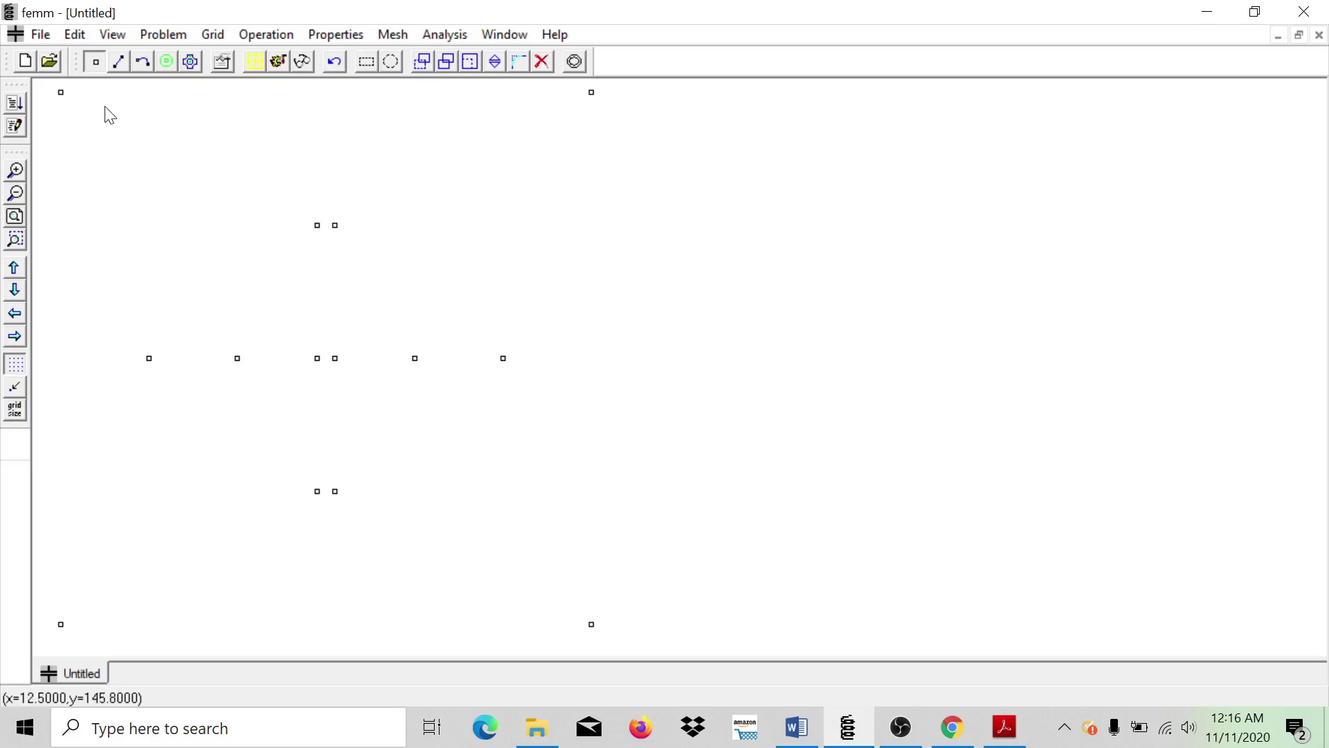
click(119, 60)
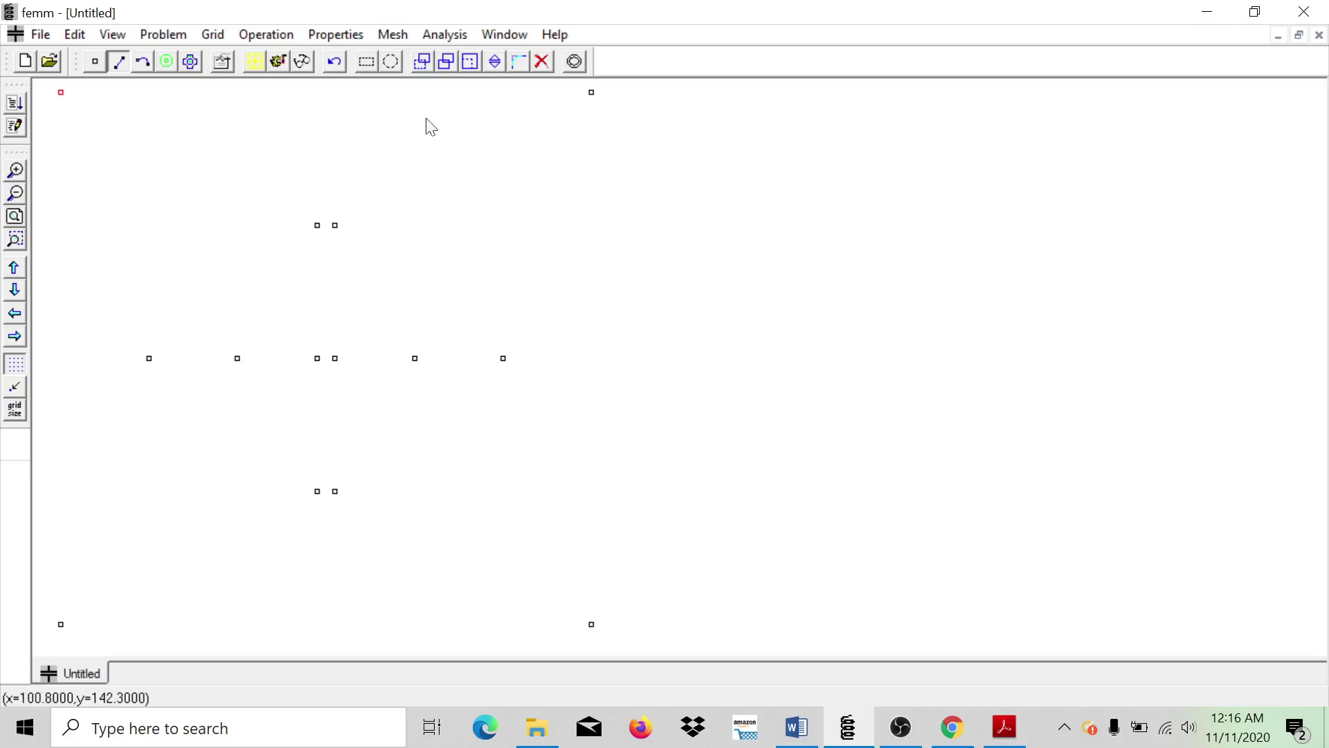
click(592, 98)
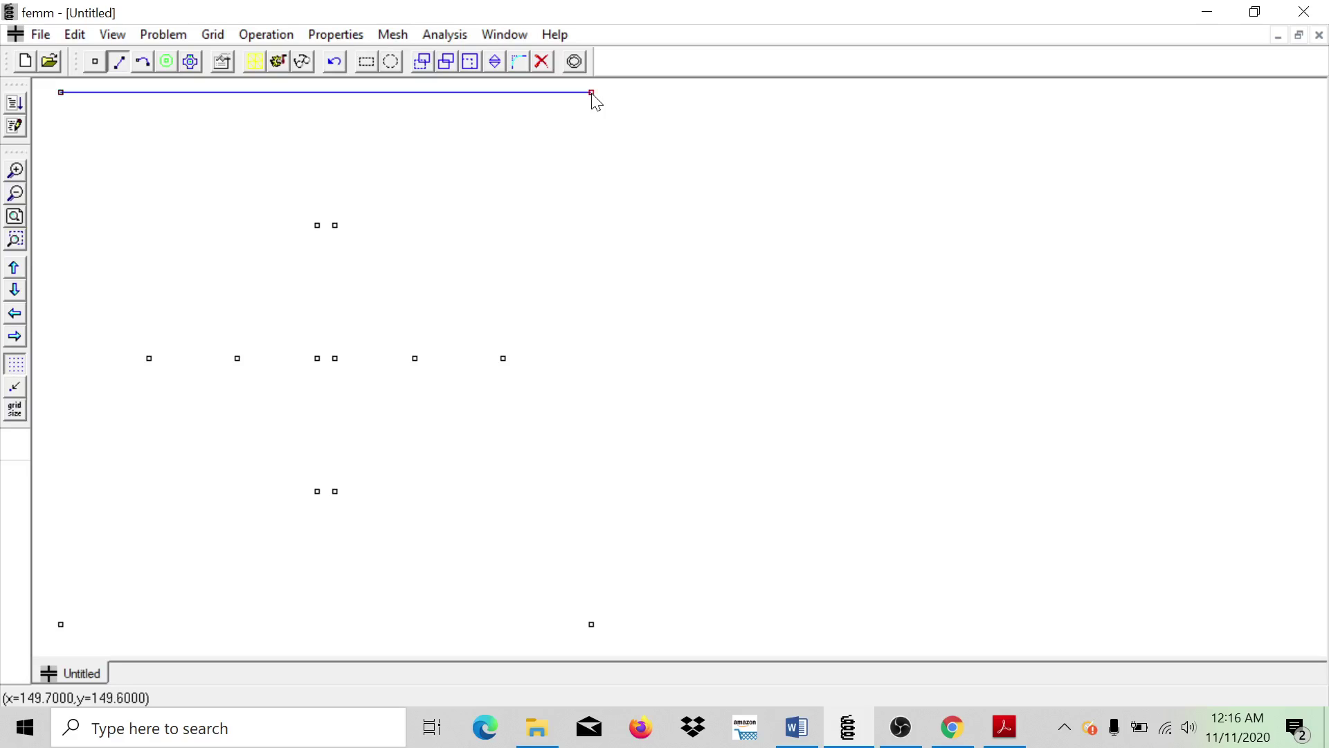
click(593, 630)
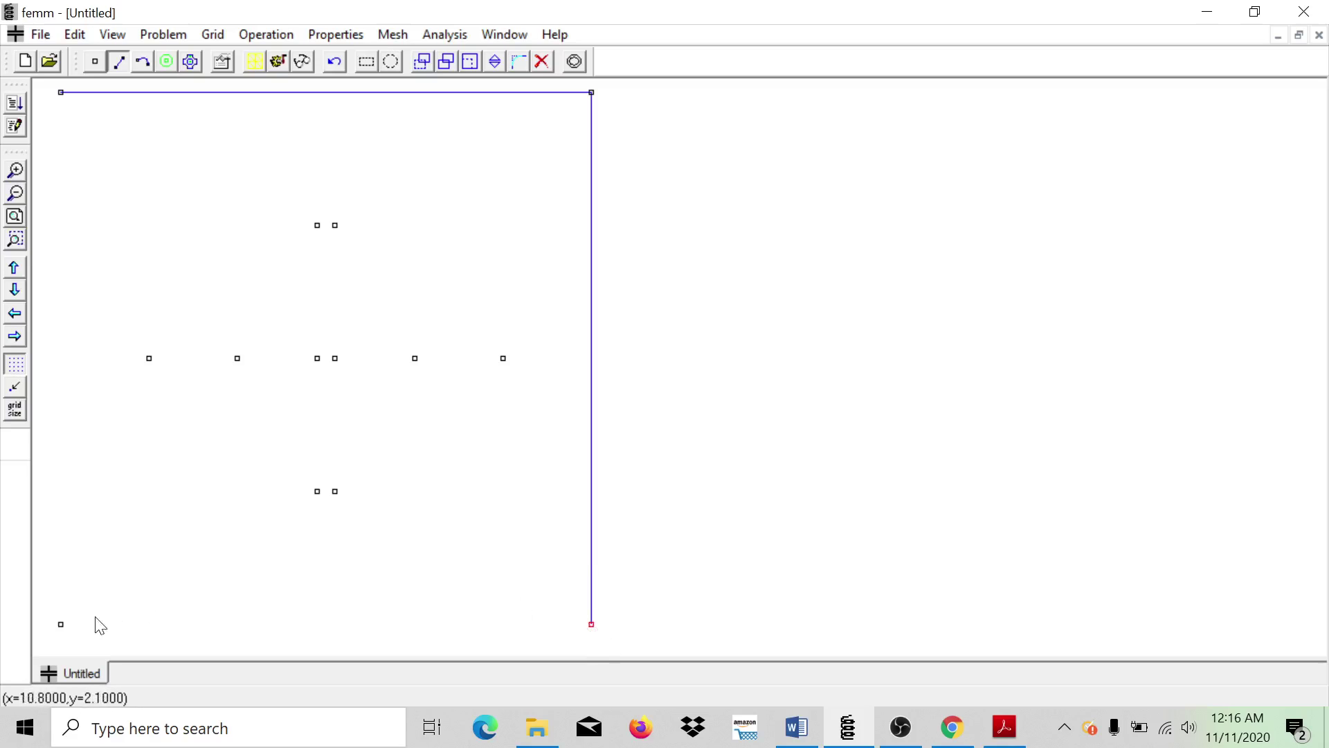
click(61, 625)
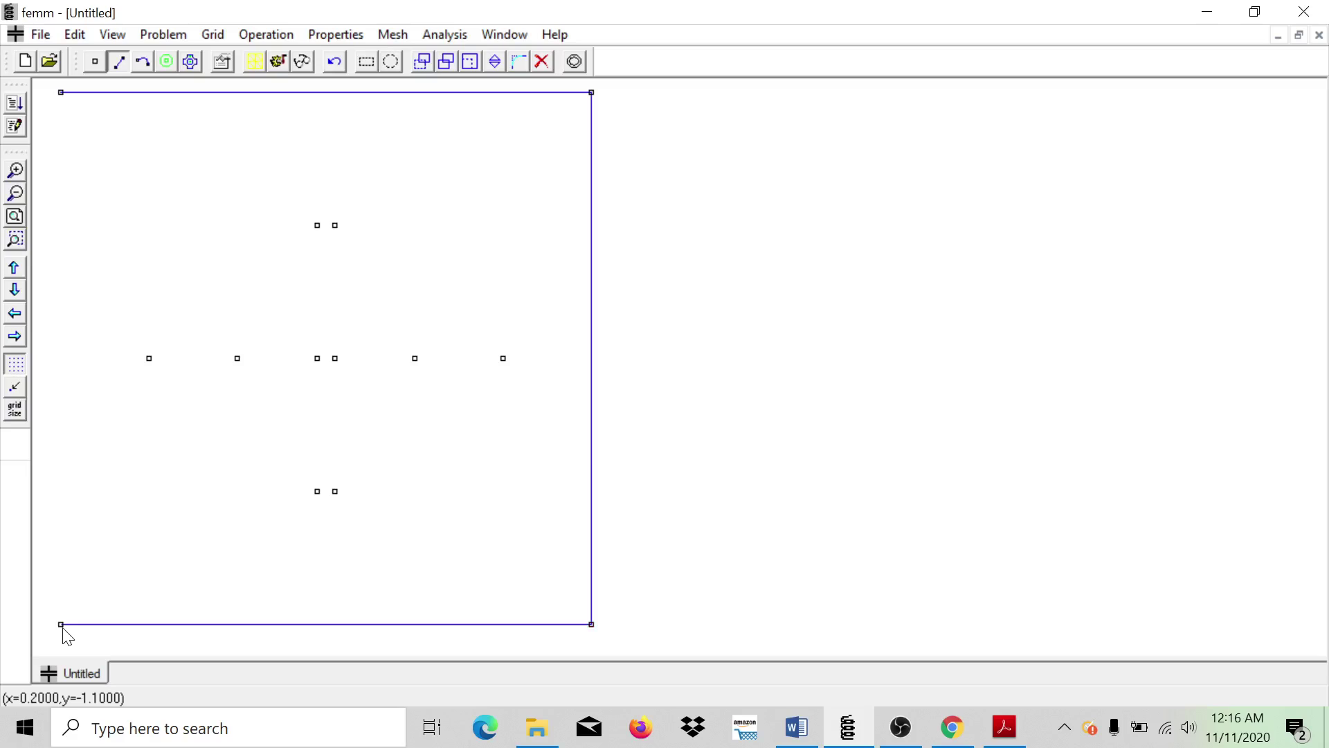
click(60, 95)
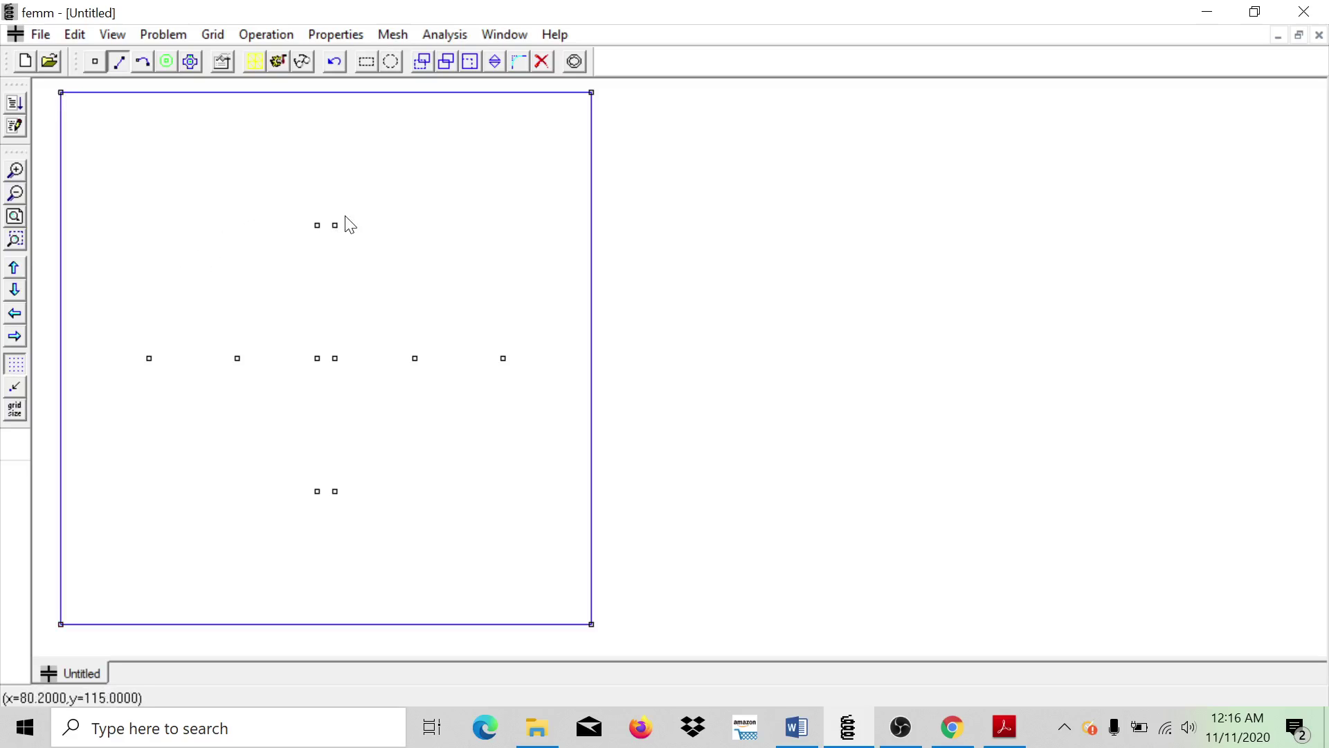
Step: Form a circle on the node pair above the square's centre from two 180-degree arc segments with a 1-degree maximum segment
click(145, 65)
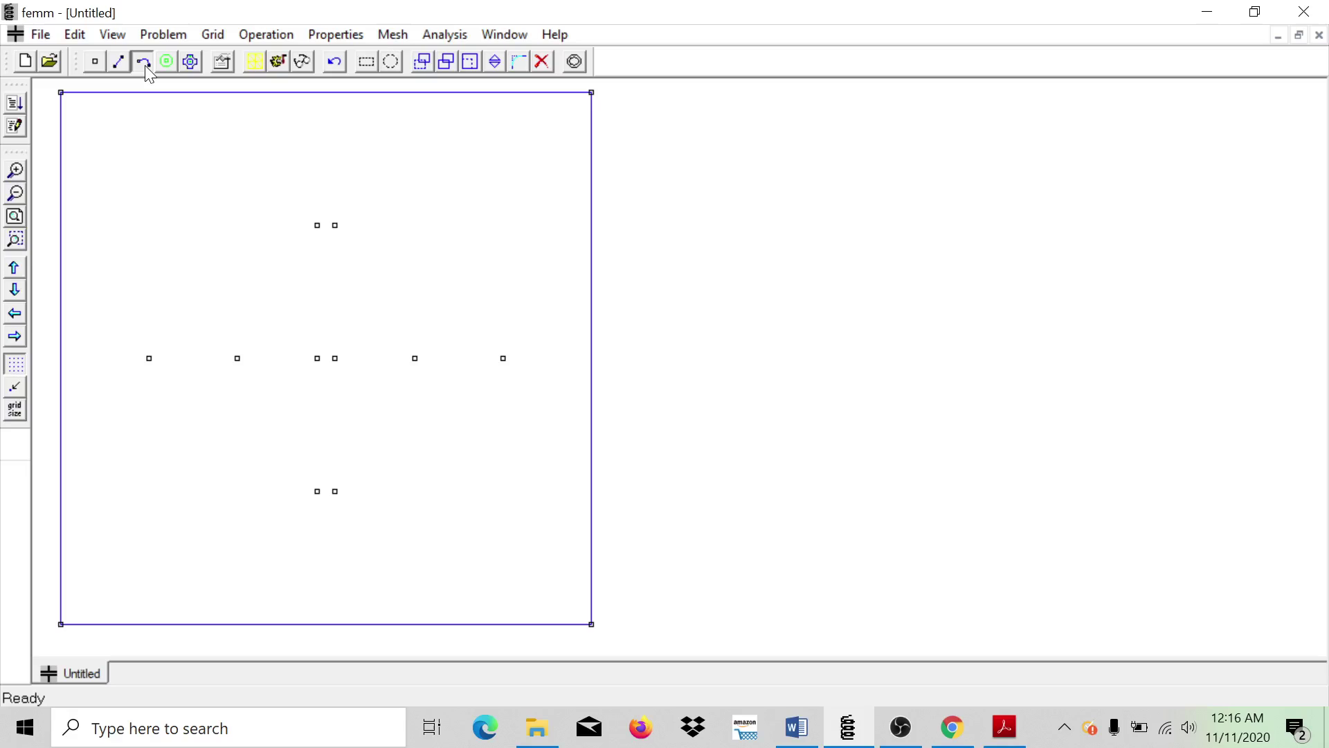
click(321, 232)
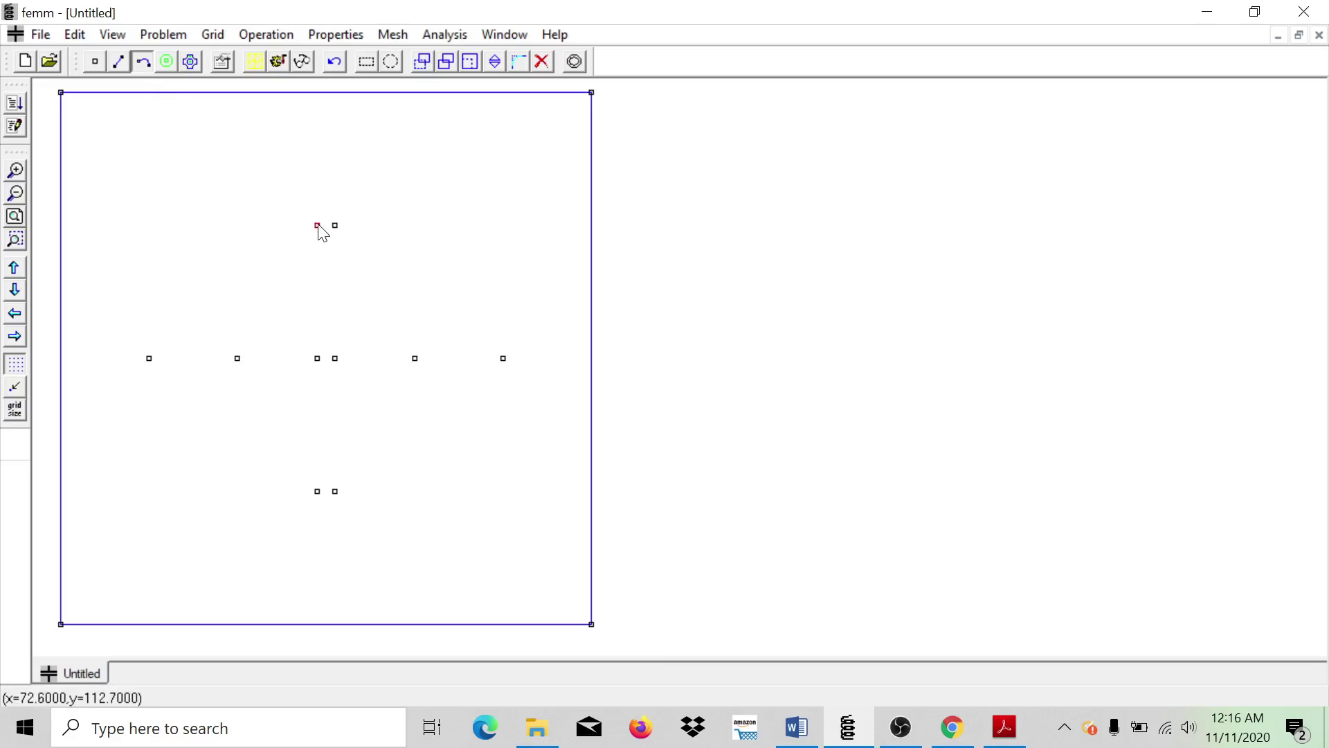
click(335, 229)
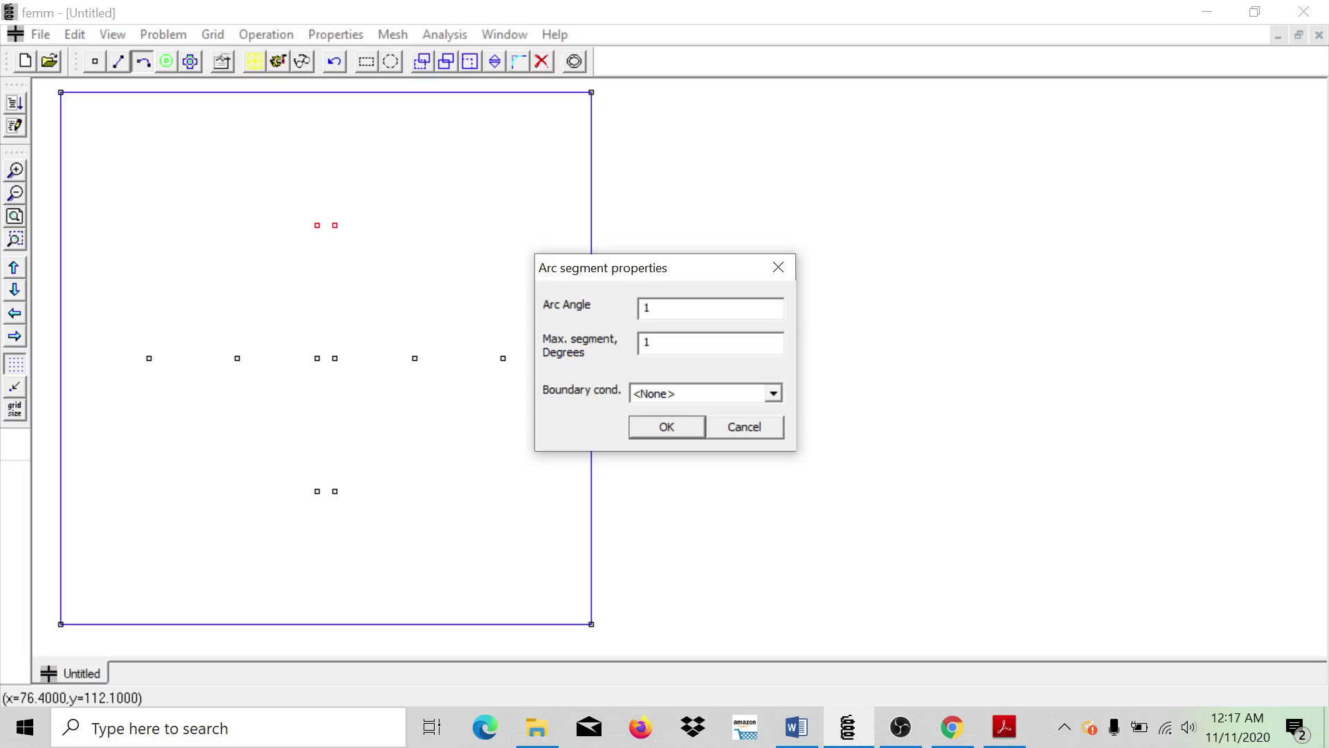
click(668, 432)
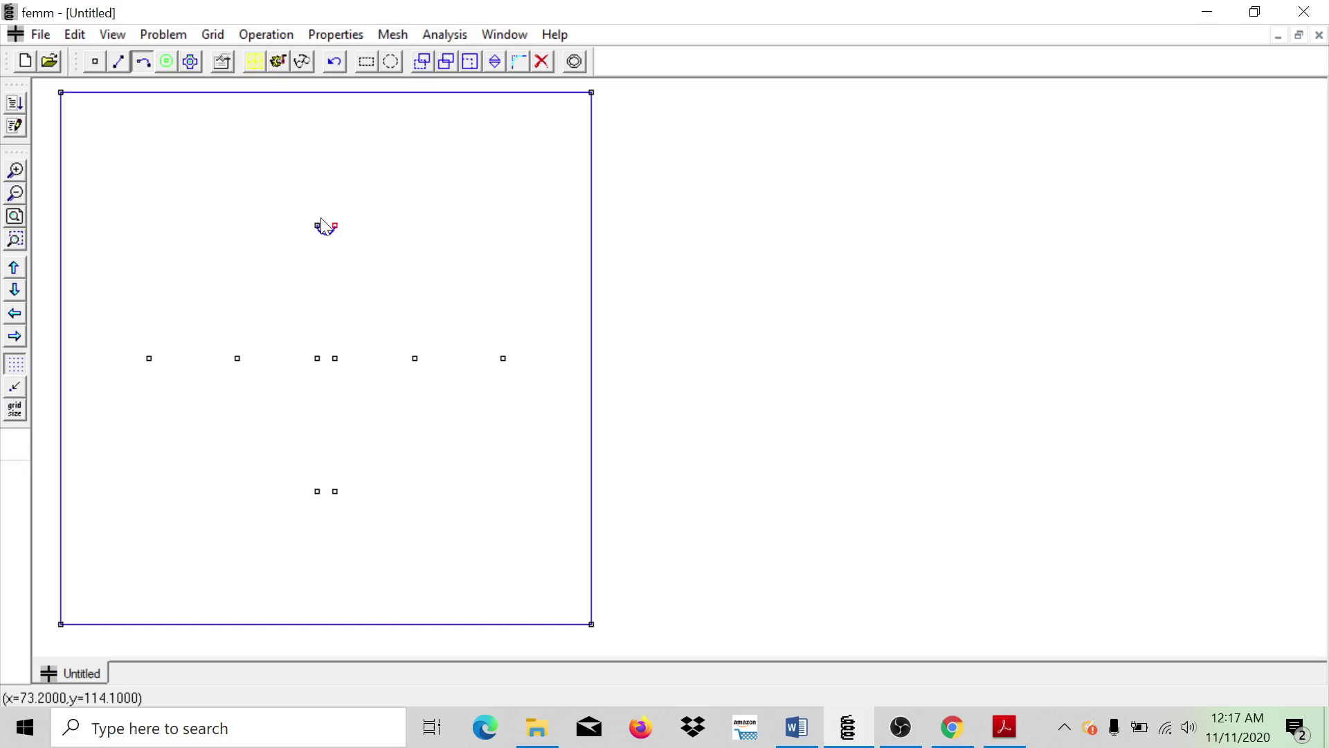
click(318, 229)
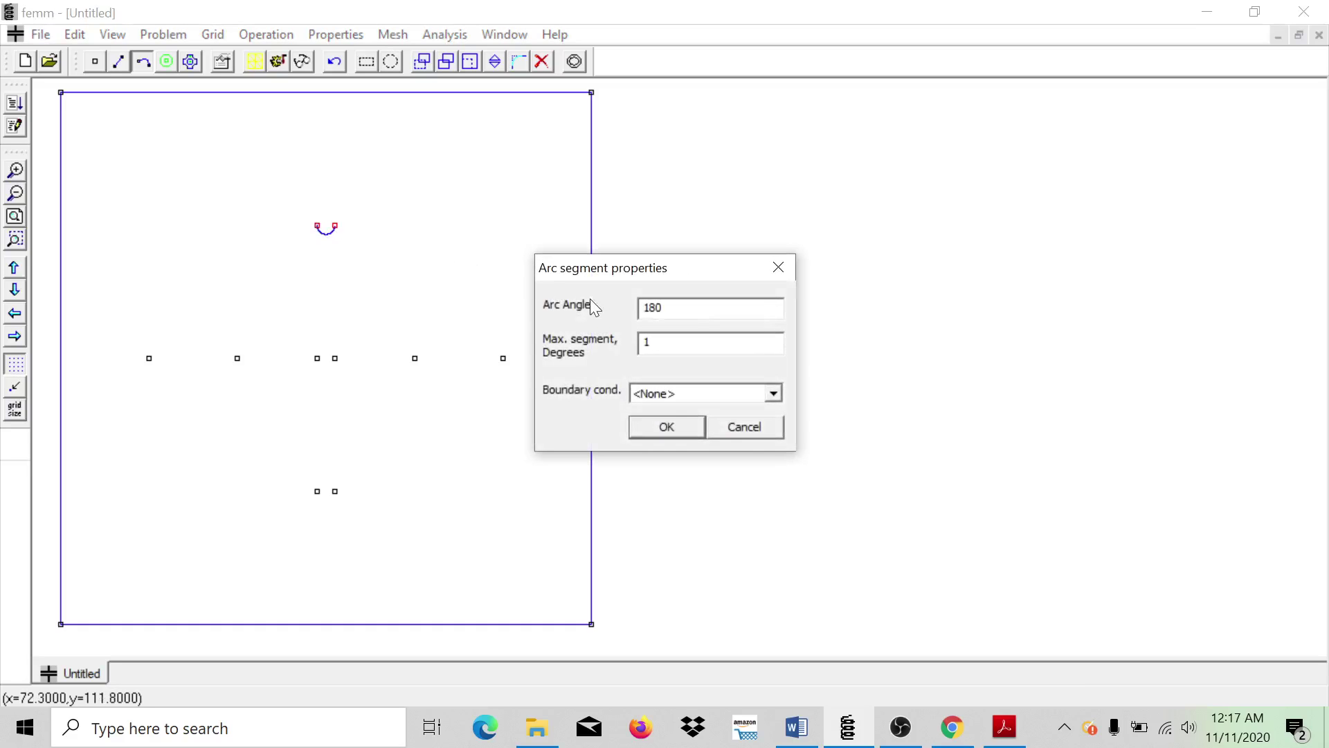
click(664, 426)
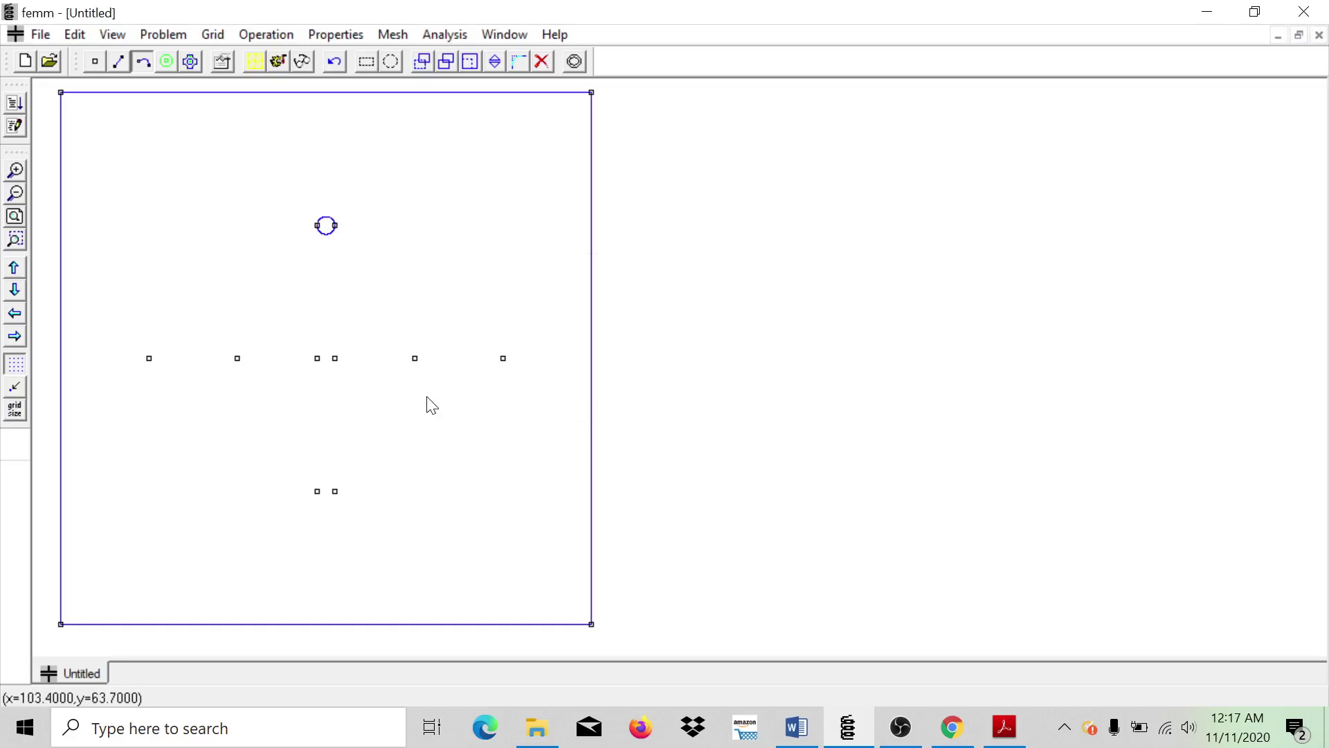
Step: Form a circle on the node pair at the square's centre from two 180-degree arc segments
click(318, 364)
click(338, 367)
click(652, 431)
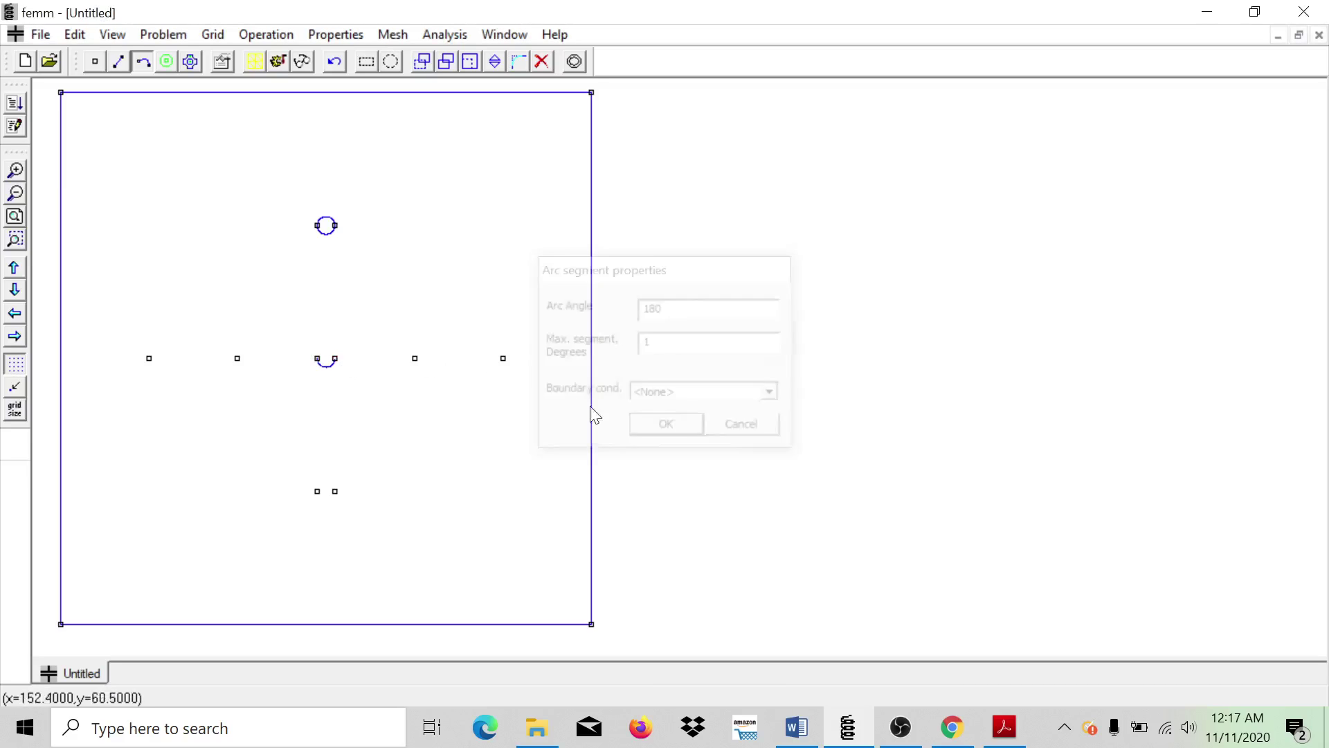
click(319, 361)
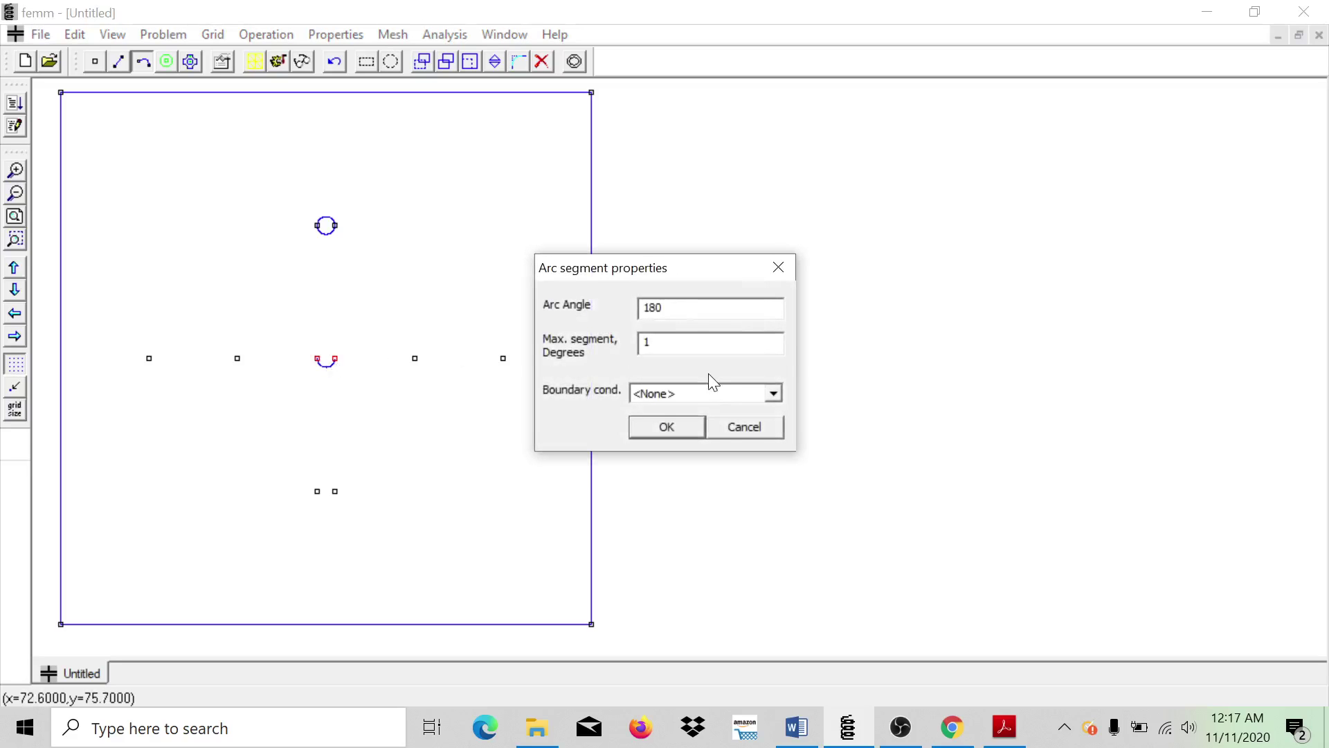
click(666, 427)
Step: Form a circle on the node pair below the square's centre from two 180-degree arc segments
click(318, 492)
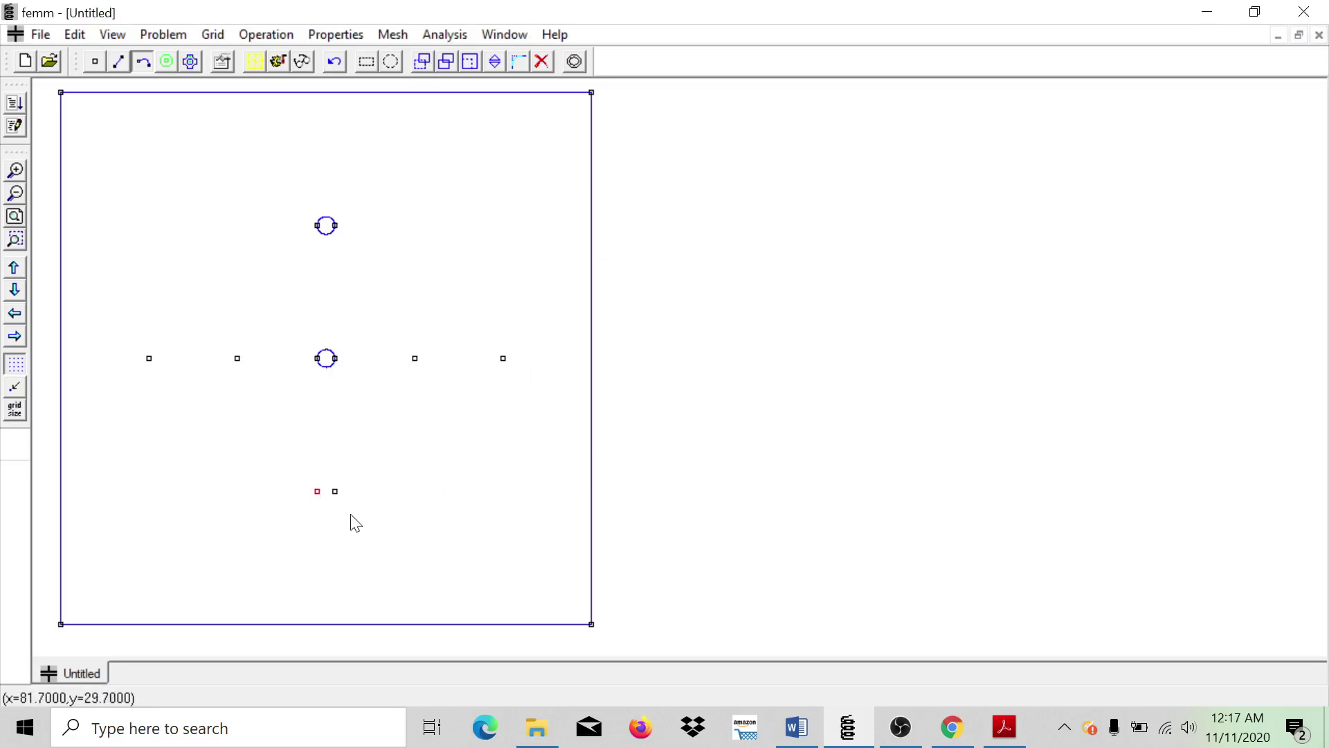
click(335, 491)
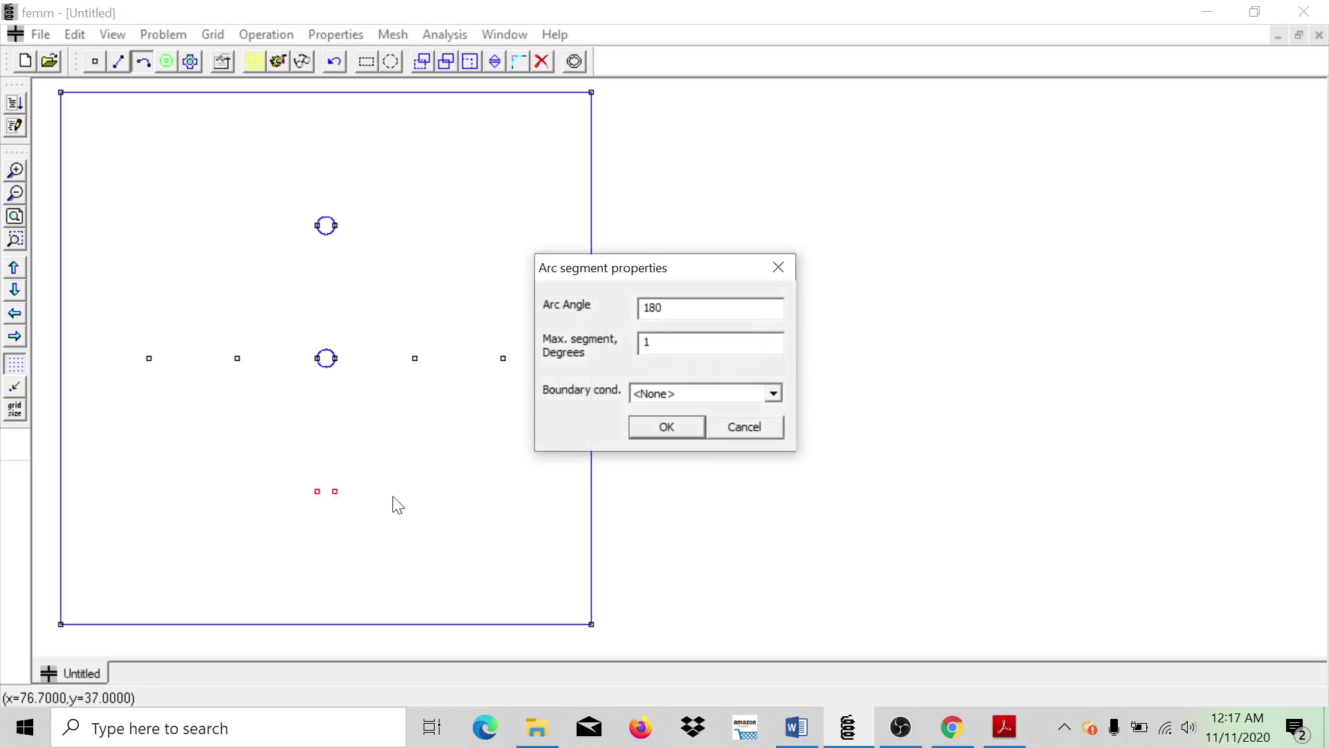
click(652, 433)
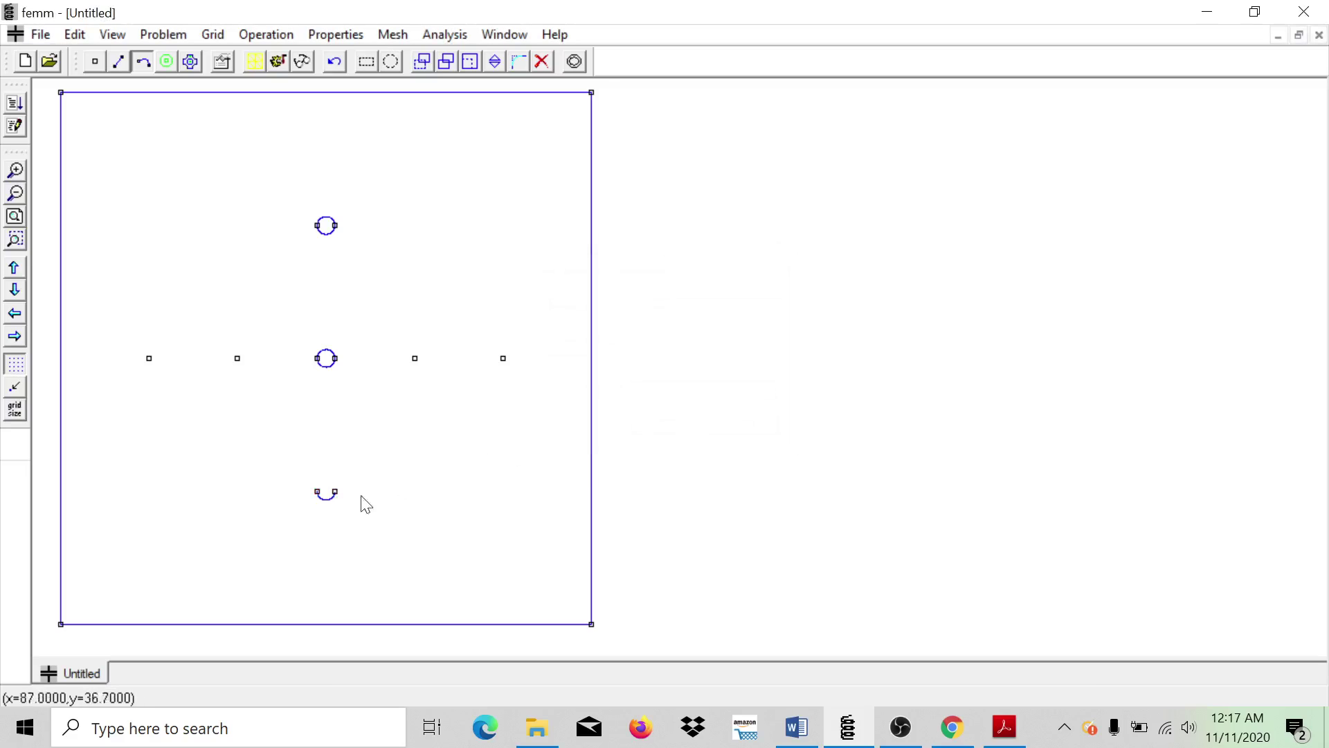
click(318, 493)
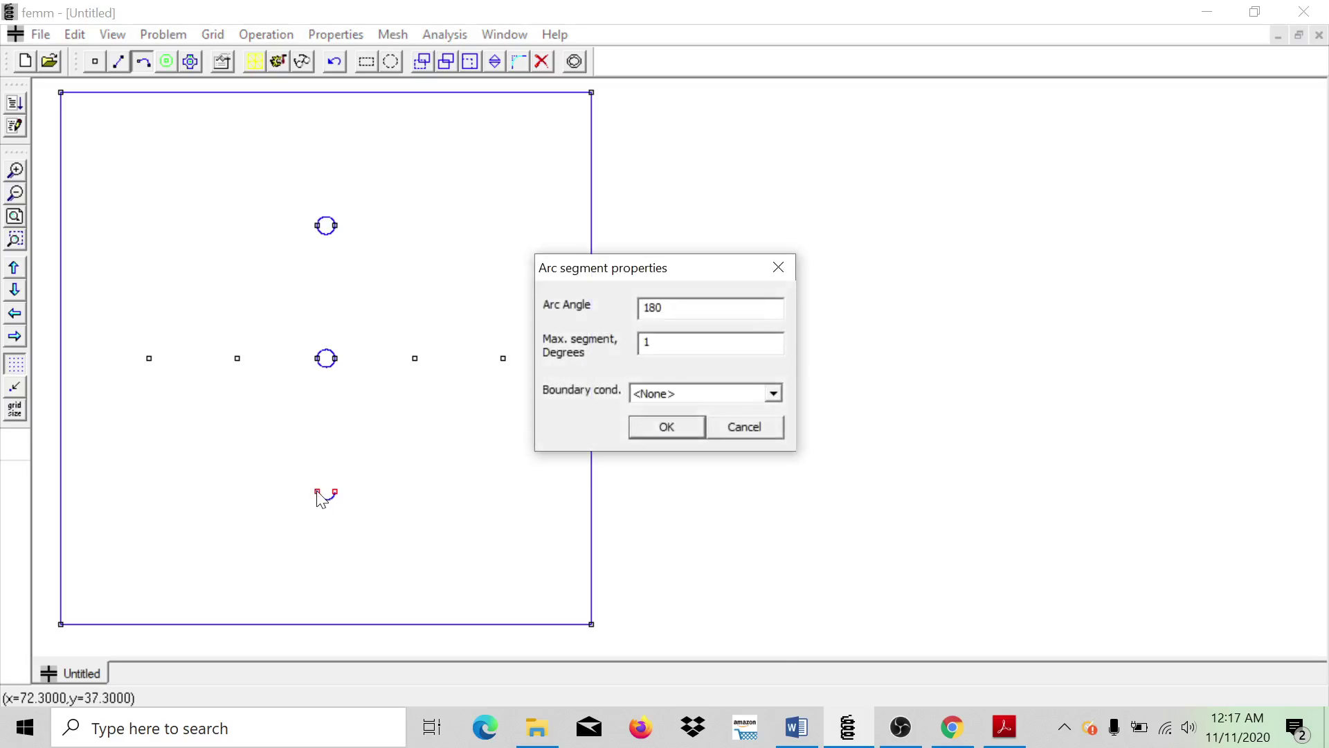
click(676, 428)
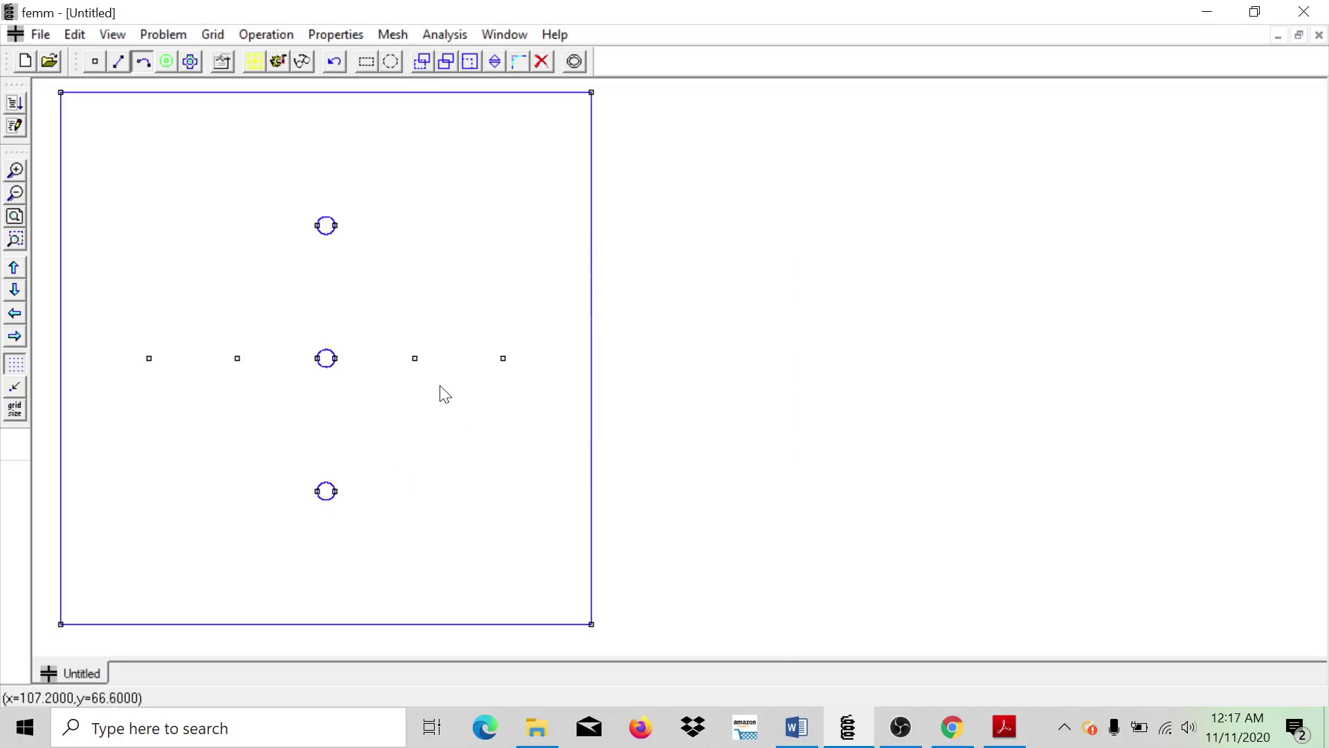
Step: Form a large circle through the midline nodes (100, 75) and (125, 75) using two 180-degree arc segments
click(503, 360)
click(667, 426)
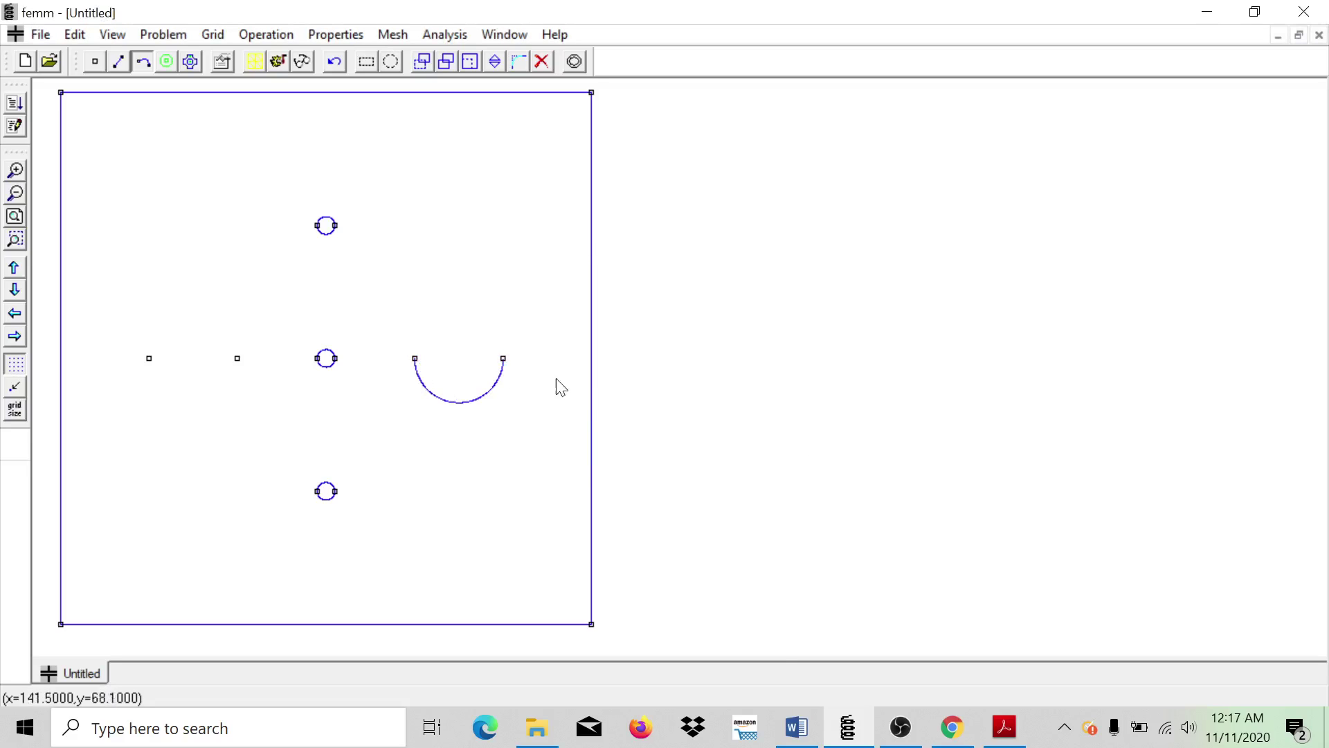
click(416, 360)
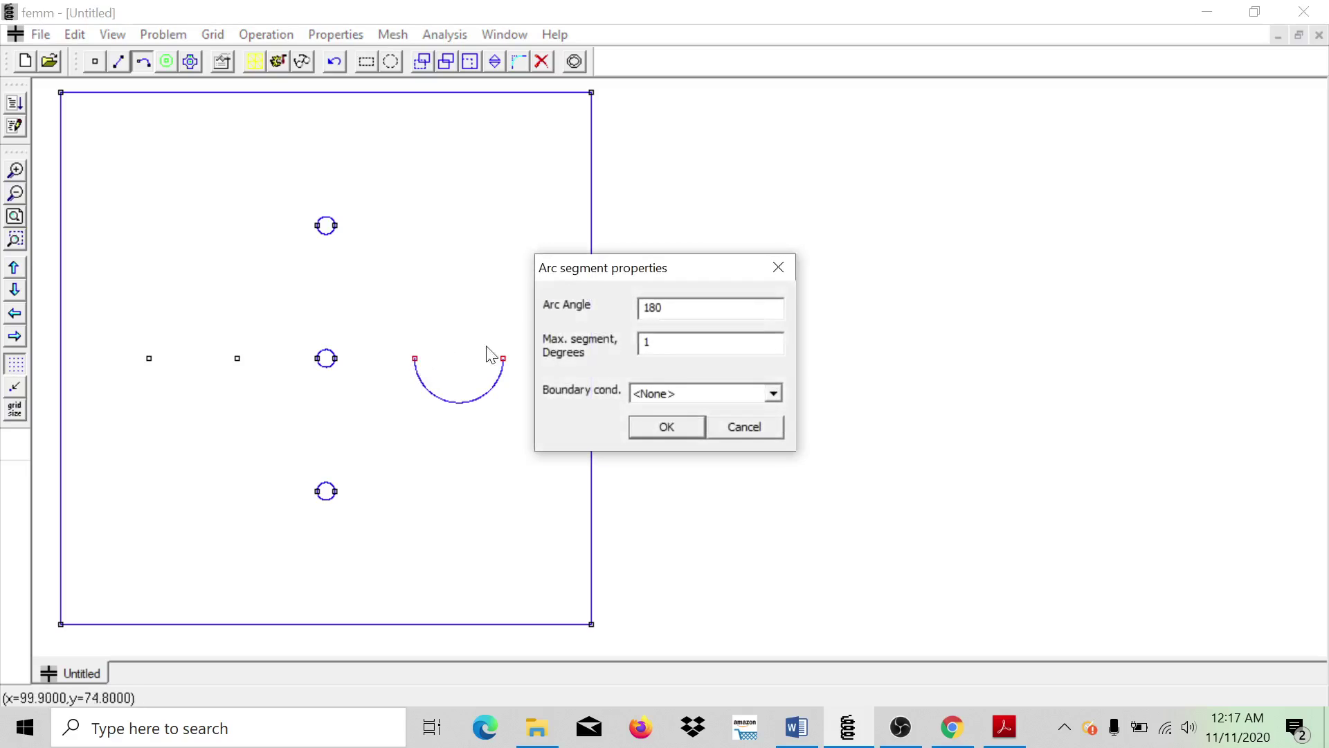
click(682, 425)
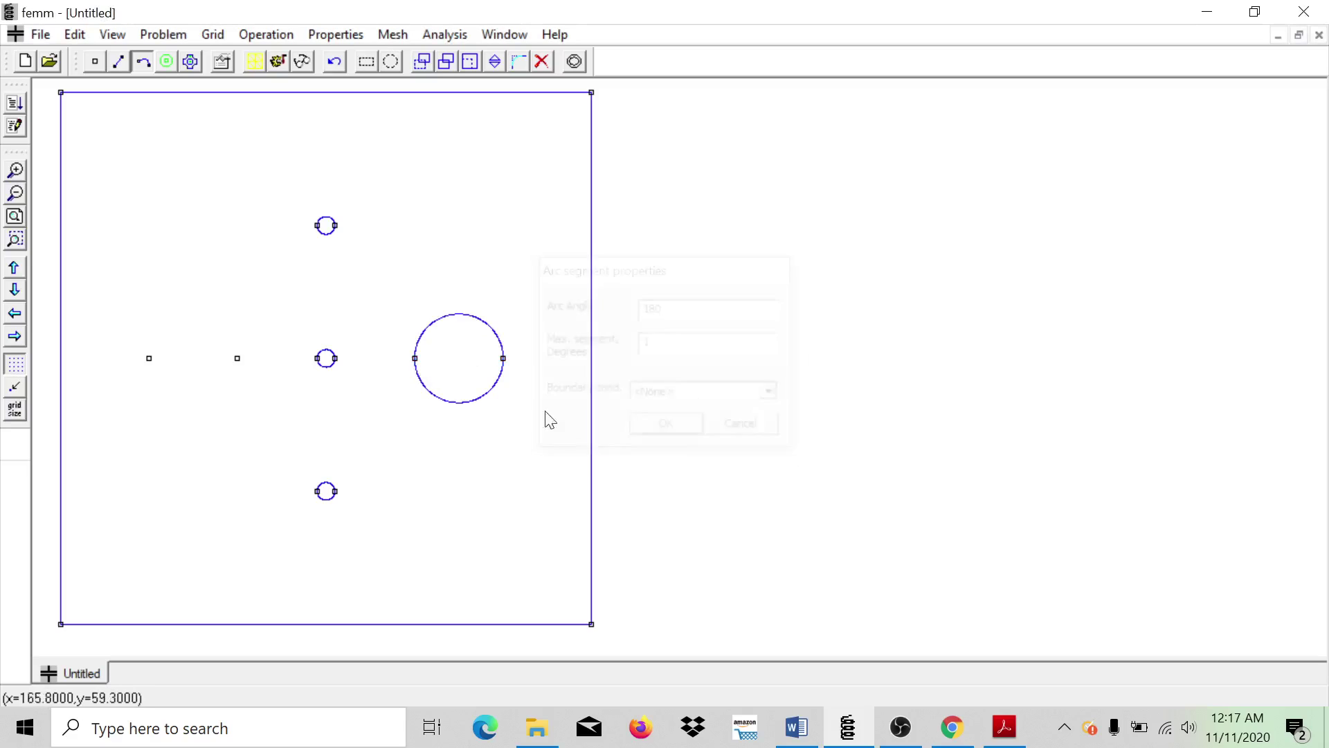
Step: Form a matching large circle through the two midline nodes left of the square's centre using two 180-degree arc segments
click(151, 360)
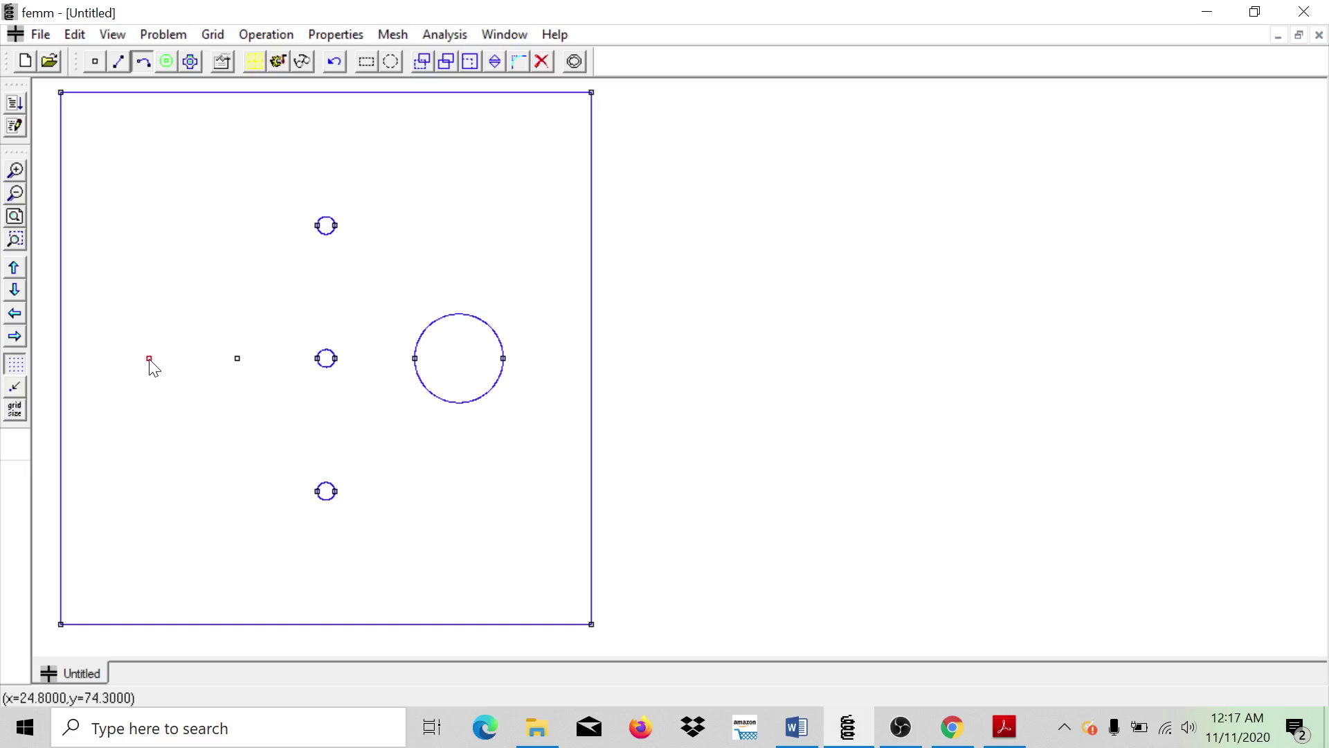
click(239, 361)
click(666, 425)
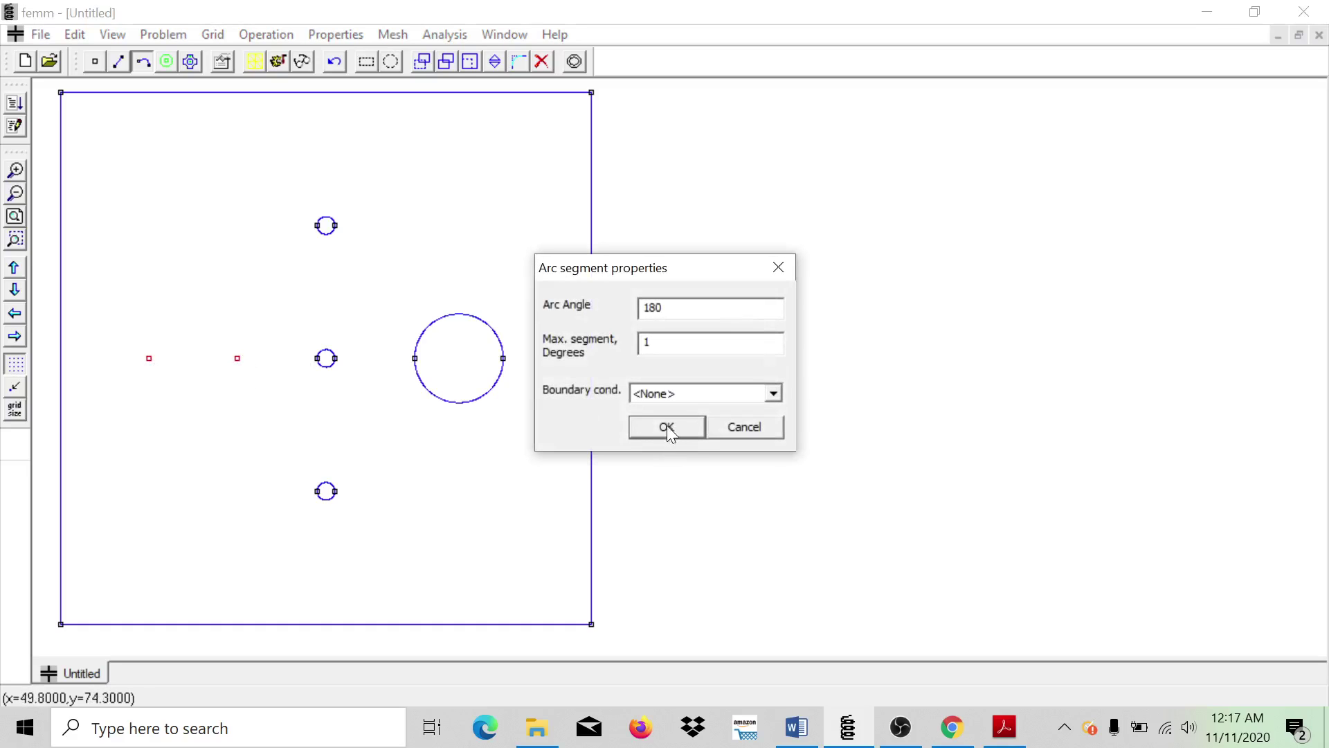
click(238, 361)
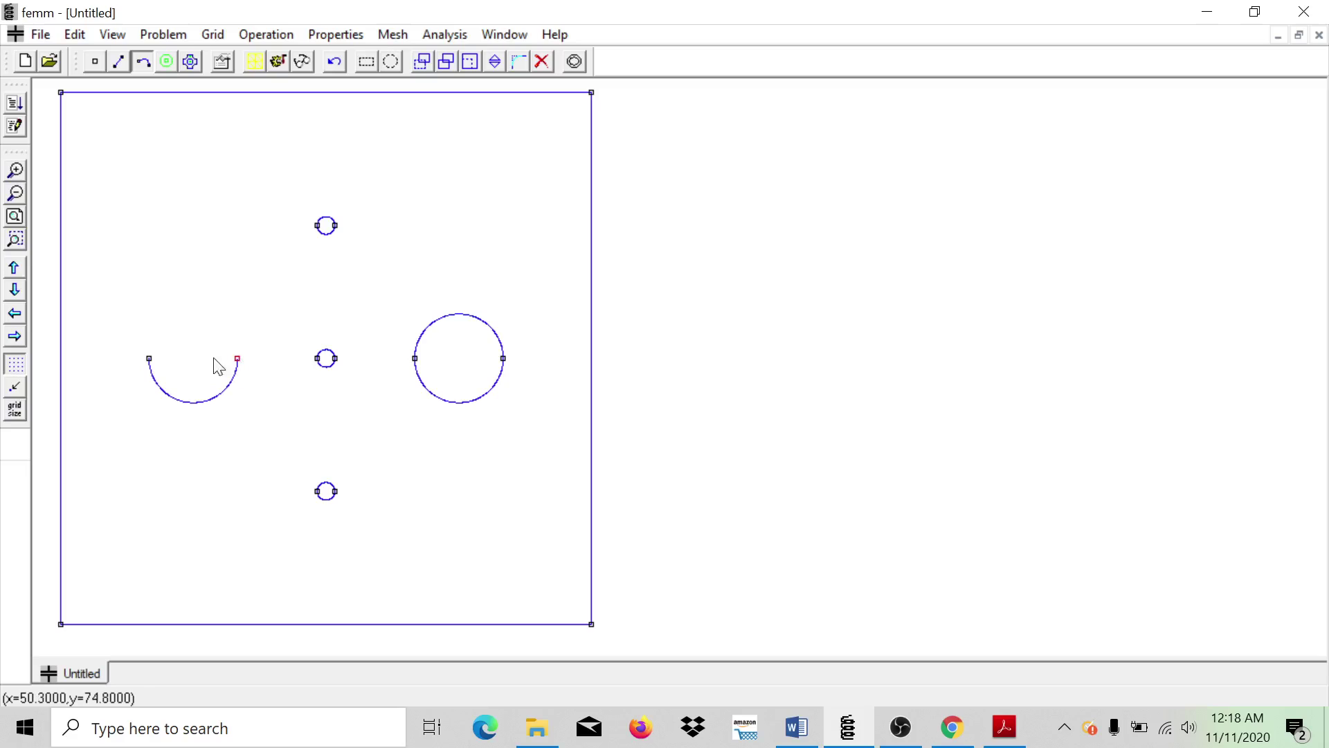
click(152, 361)
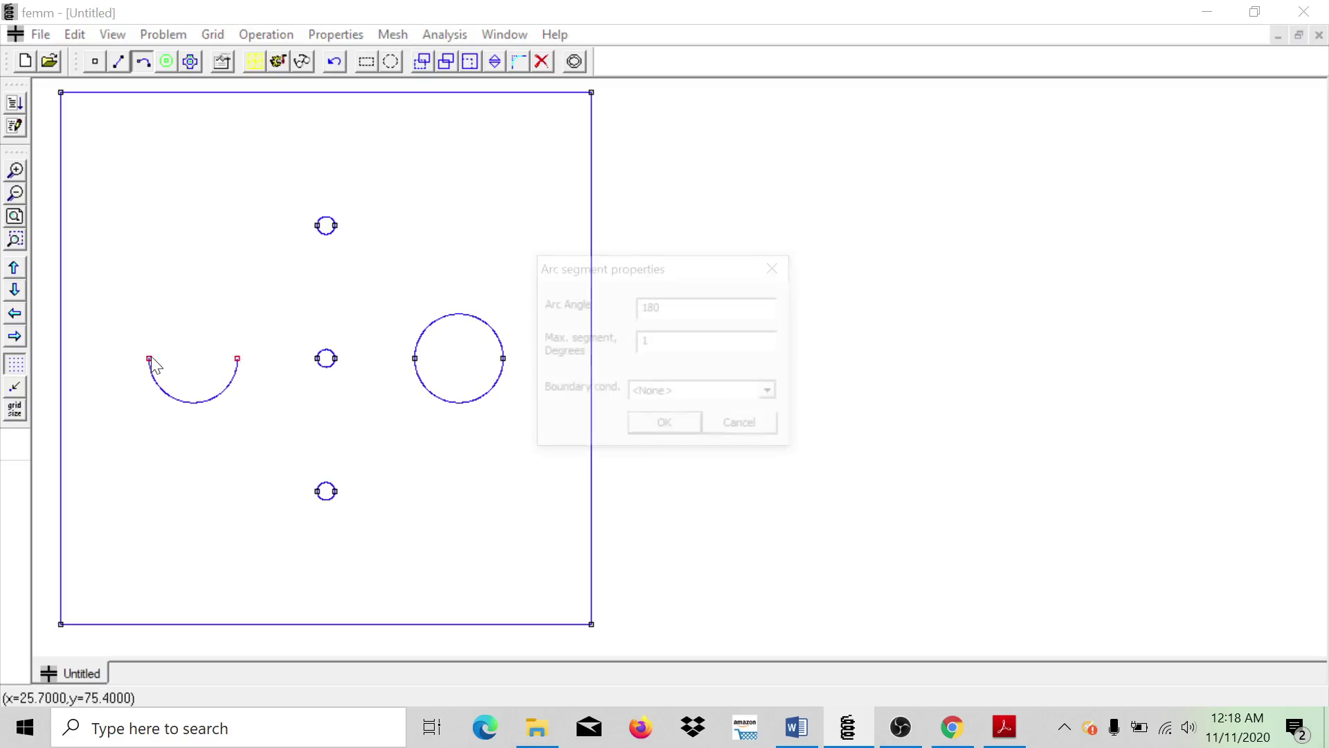
click(680, 425)
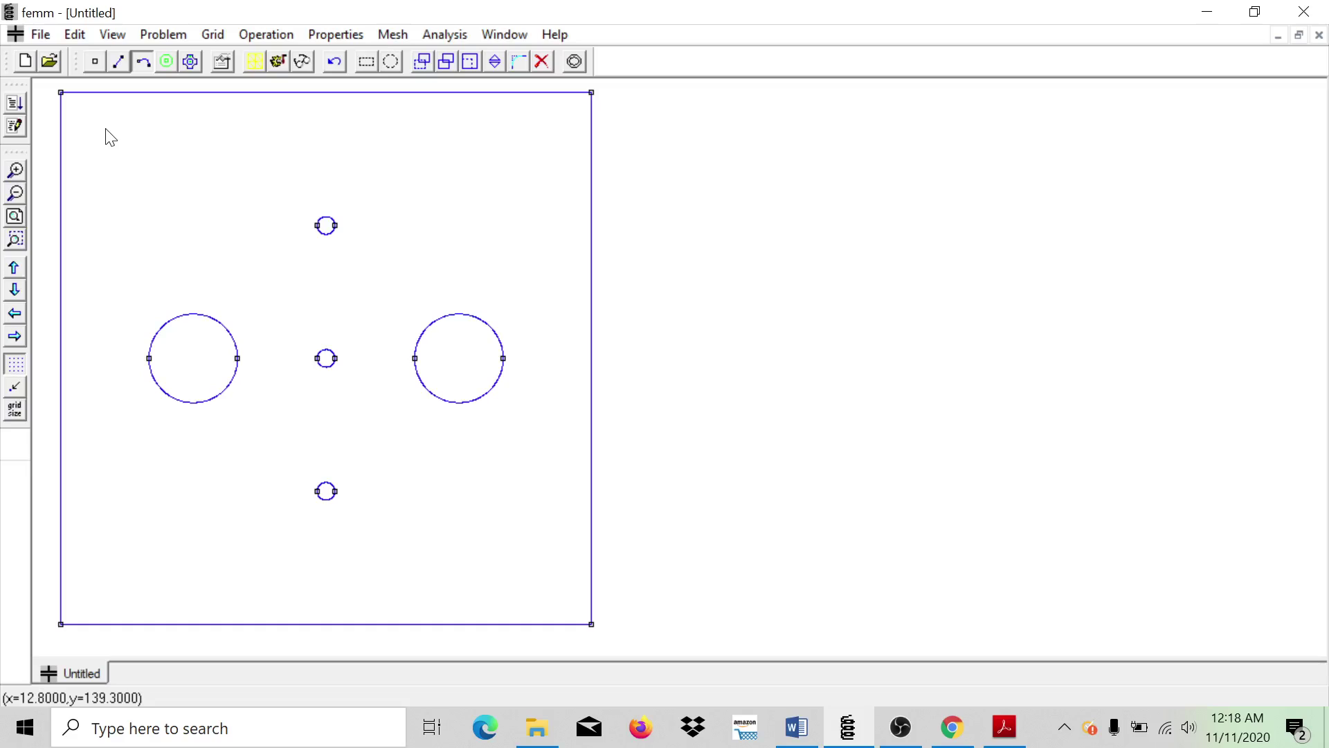
Step: Add Air, Water@20C and Transformer Oil from the materials library to the model materials
click(322, 42)
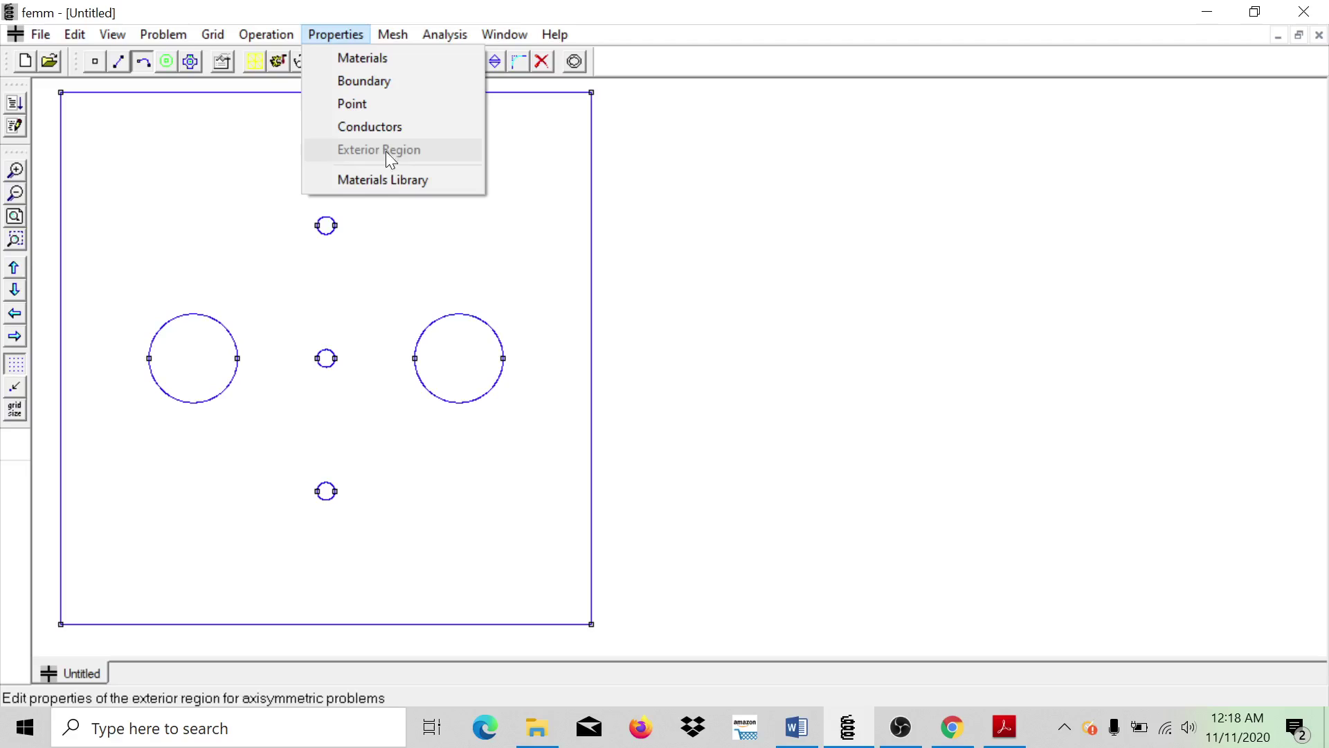
click(398, 184)
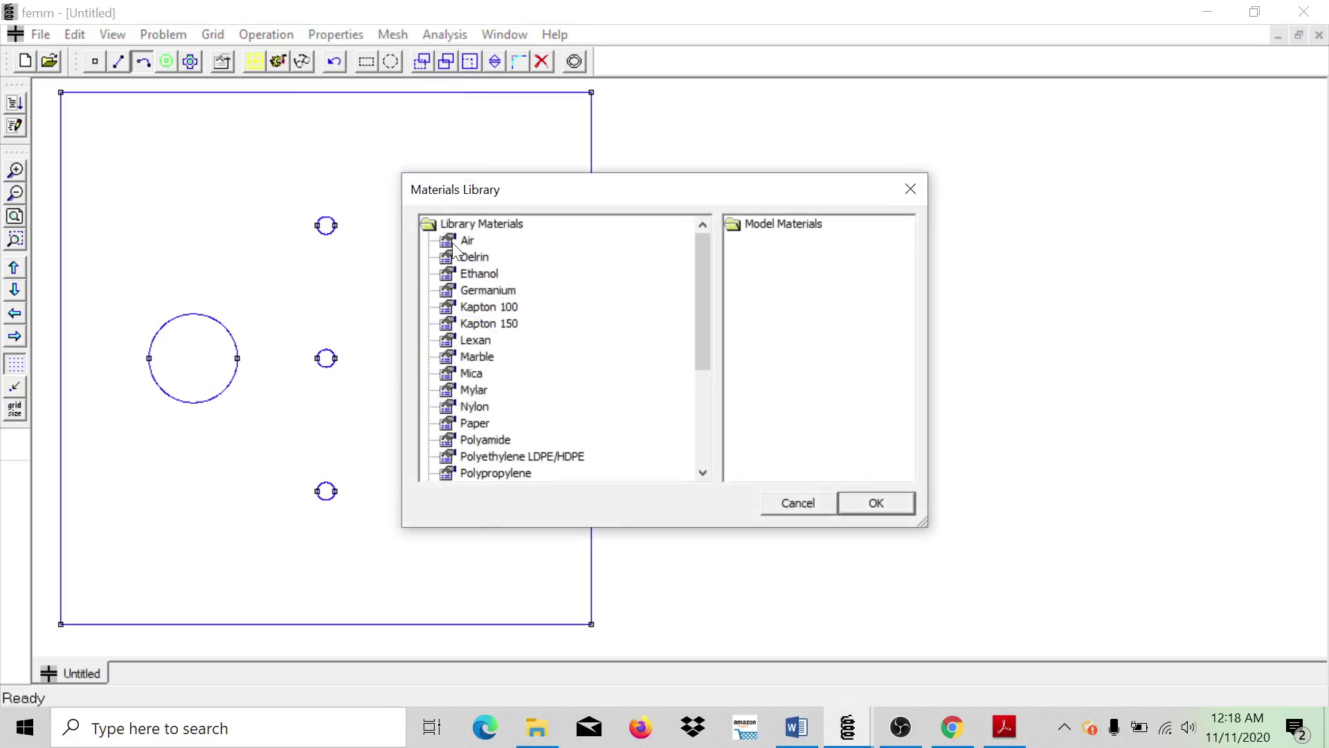
drag(463, 241, 776, 264)
drag(702, 322, 661, 443)
click(515, 456)
drag(515, 455, 788, 308)
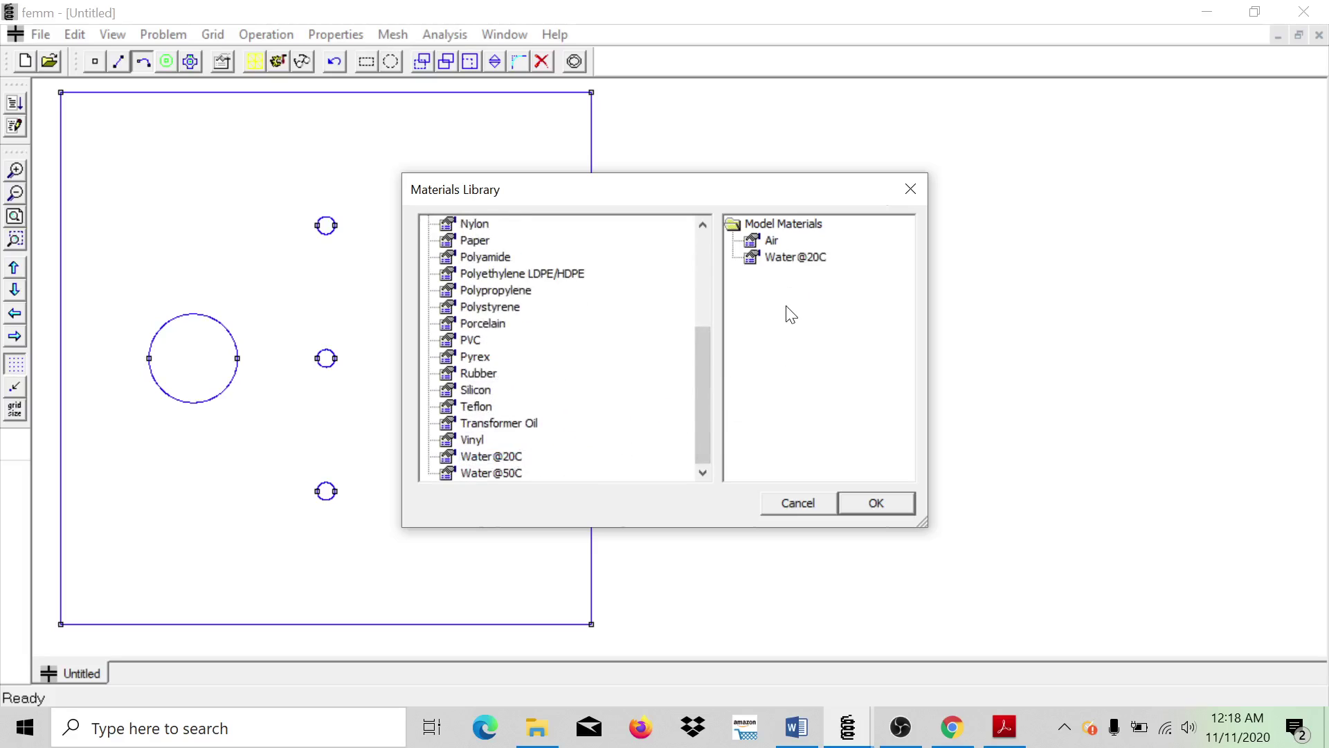
drag(696, 414, 674, 450)
drag(522, 422, 785, 338)
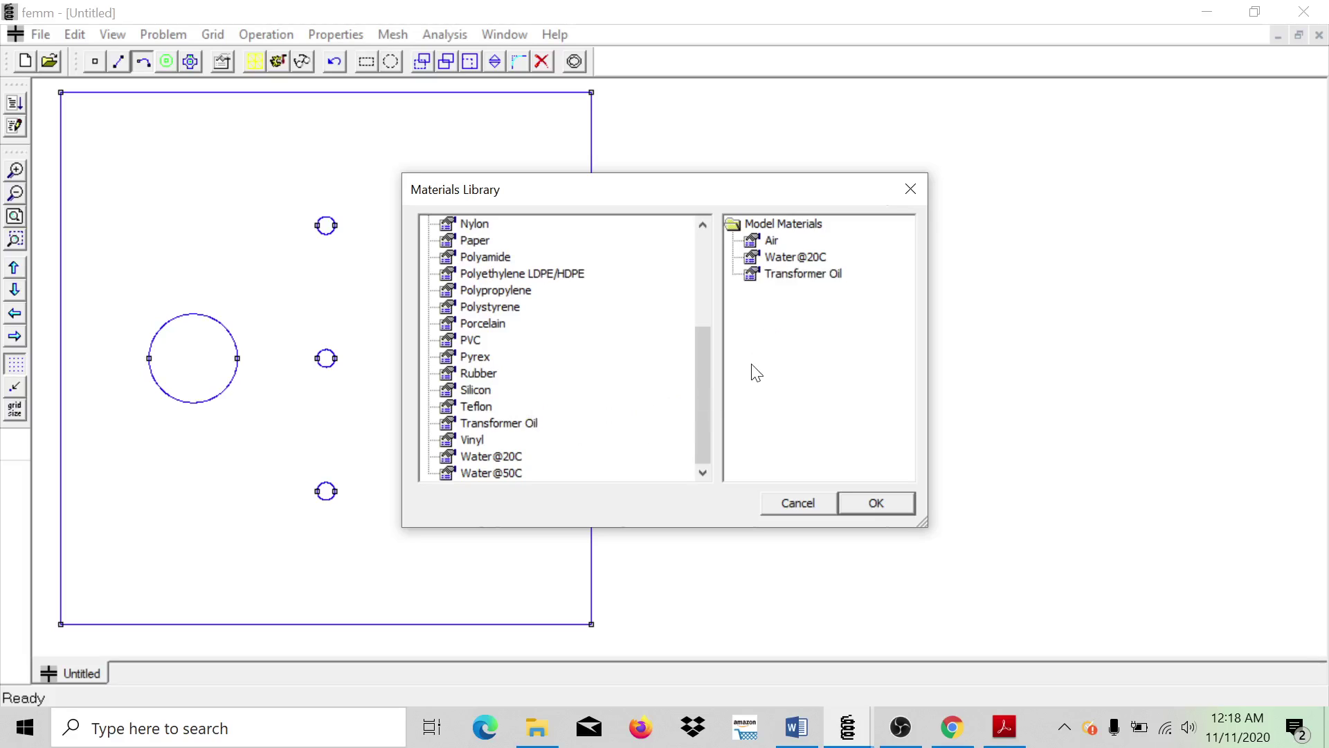
click(882, 506)
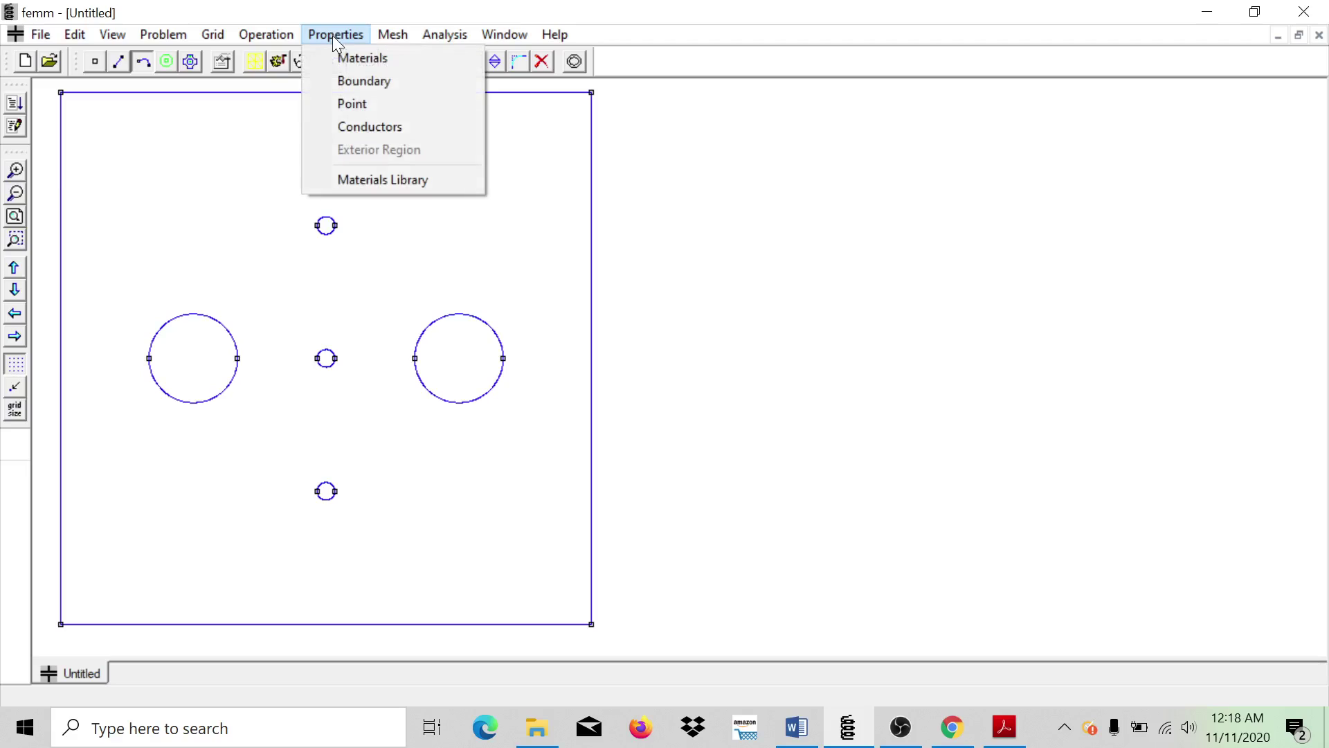
Step: Check the Air material's block properties and rename the Water@20C material to Water
click(347, 56)
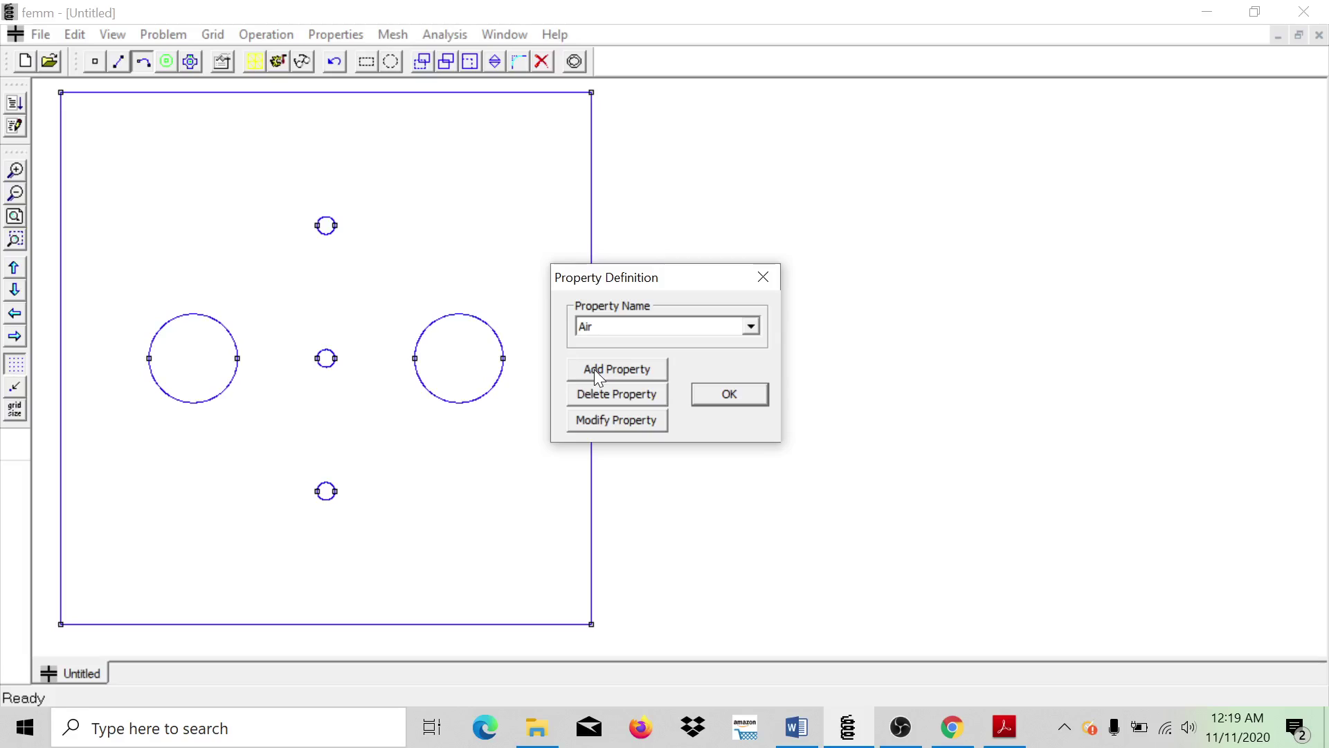
click(608, 421)
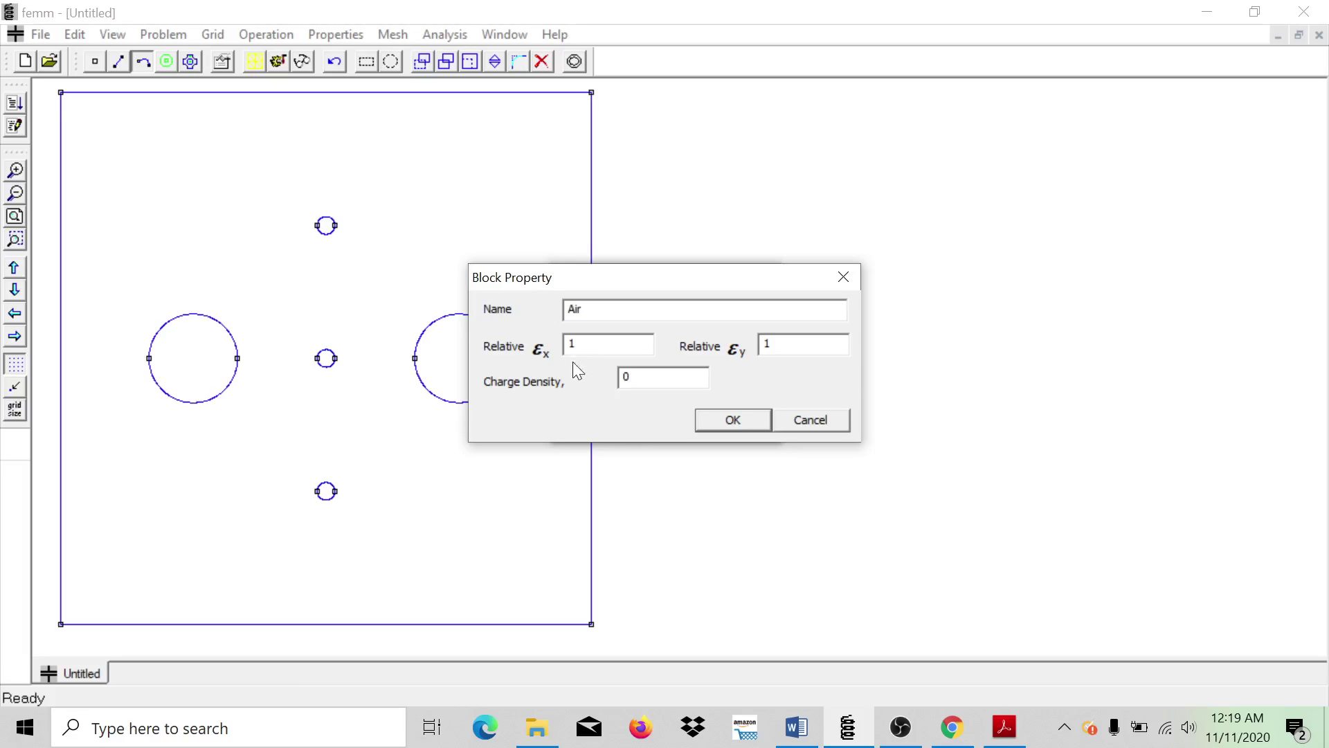
click(713, 421)
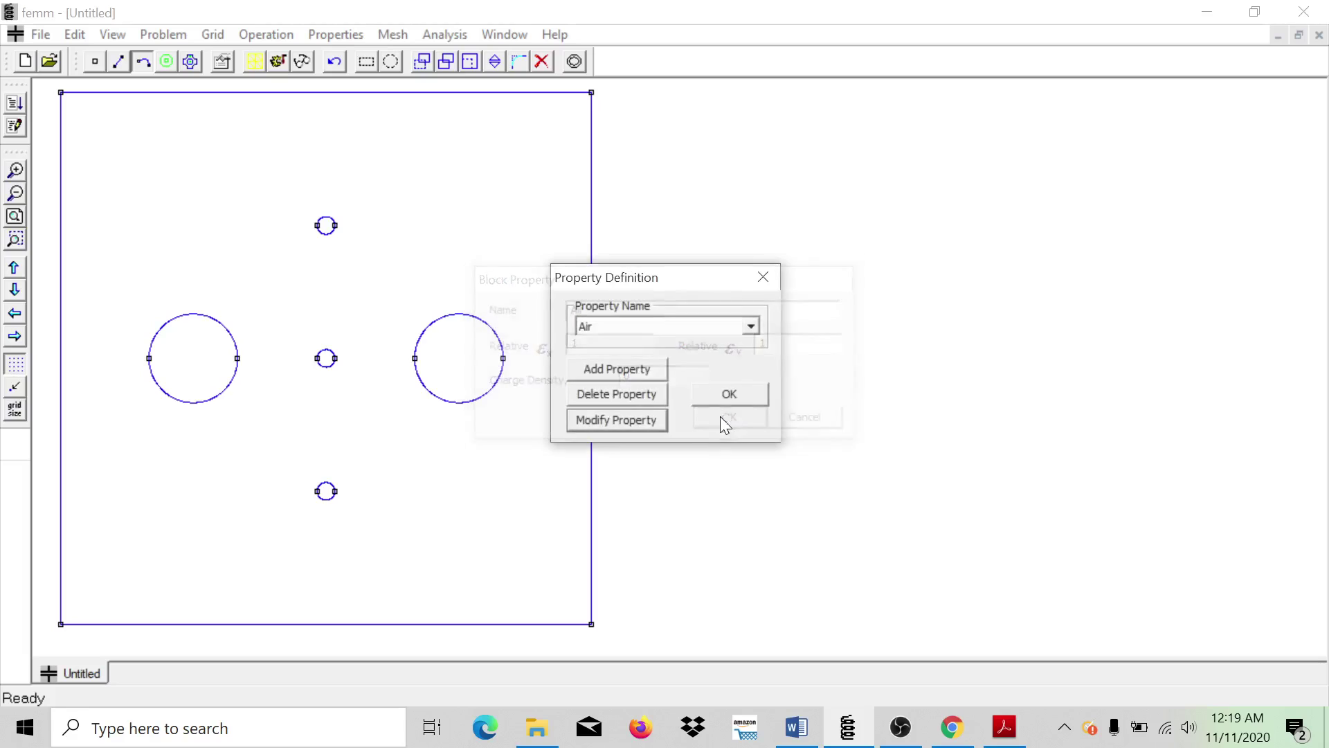
click(752, 327)
click(634, 353)
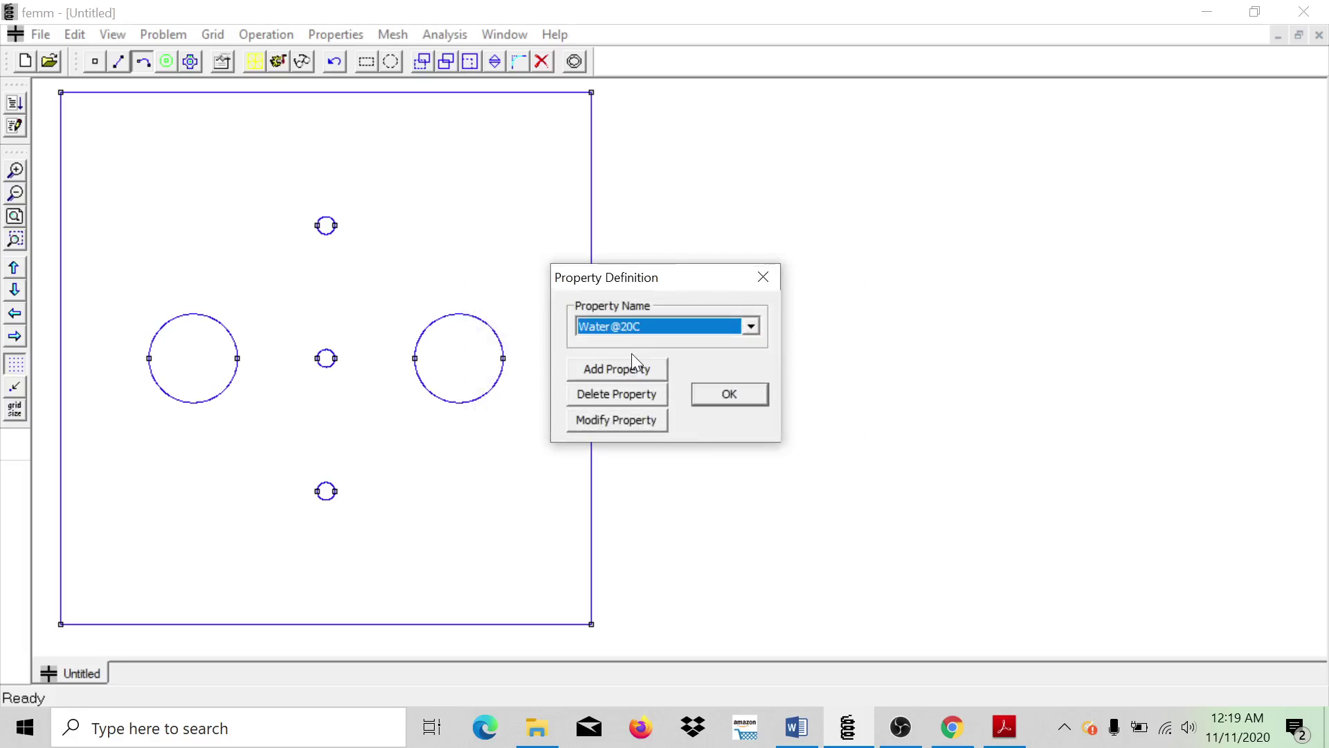
click(612, 418)
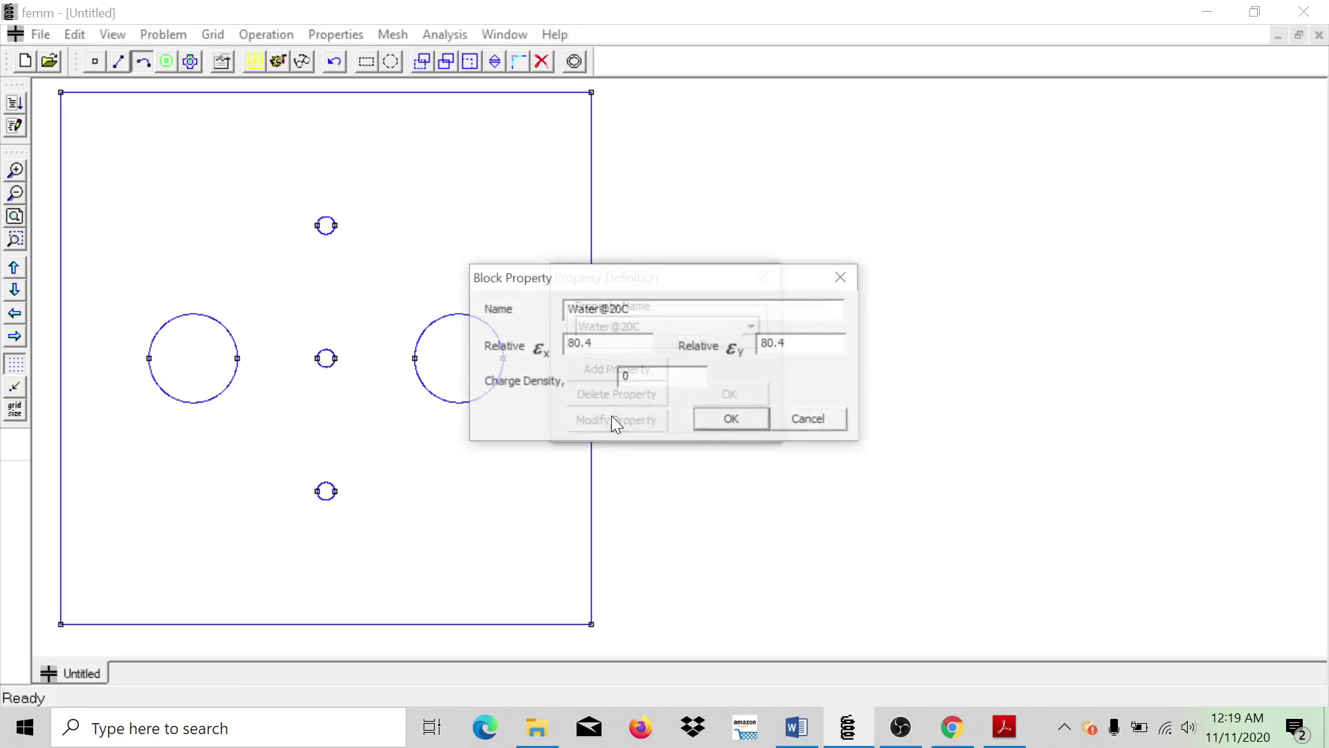
key(shift+Left)
key(shift+Left)
key(shift+Left)
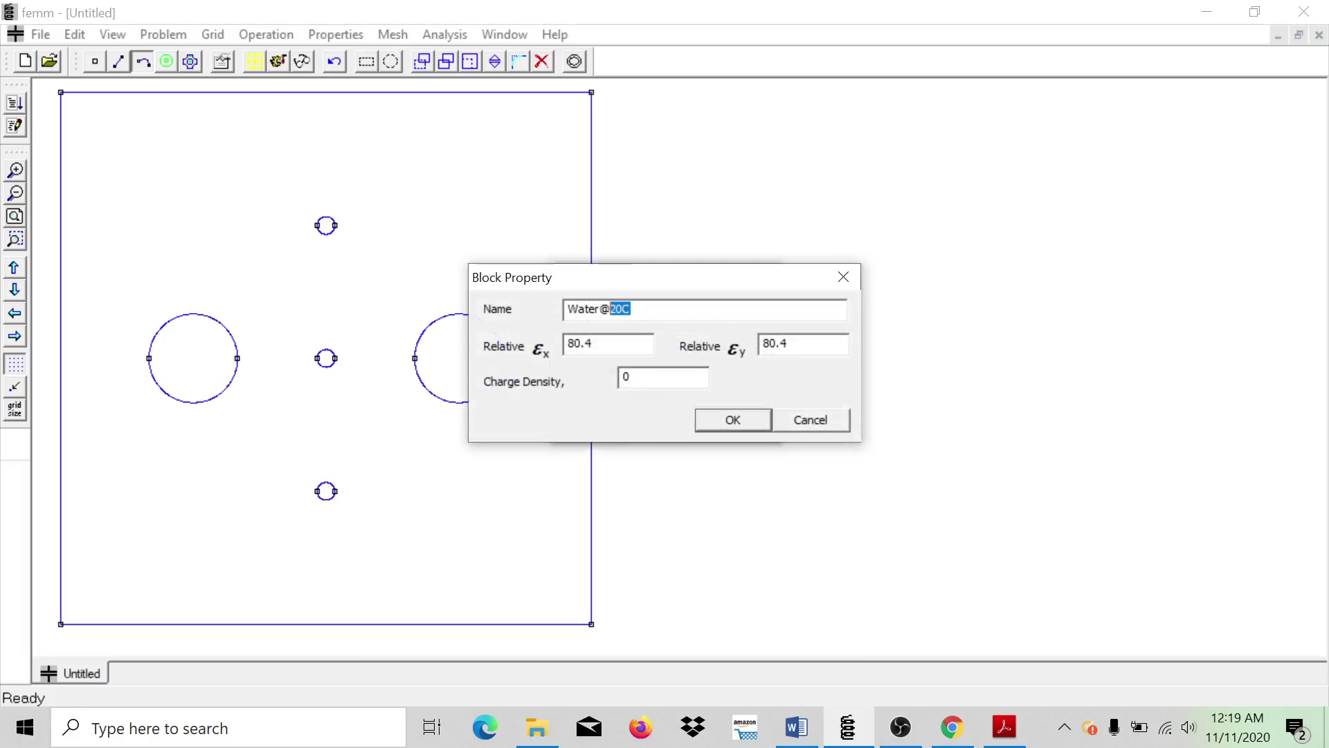
key(shift+Left)
key(BackSpace)
click(734, 418)
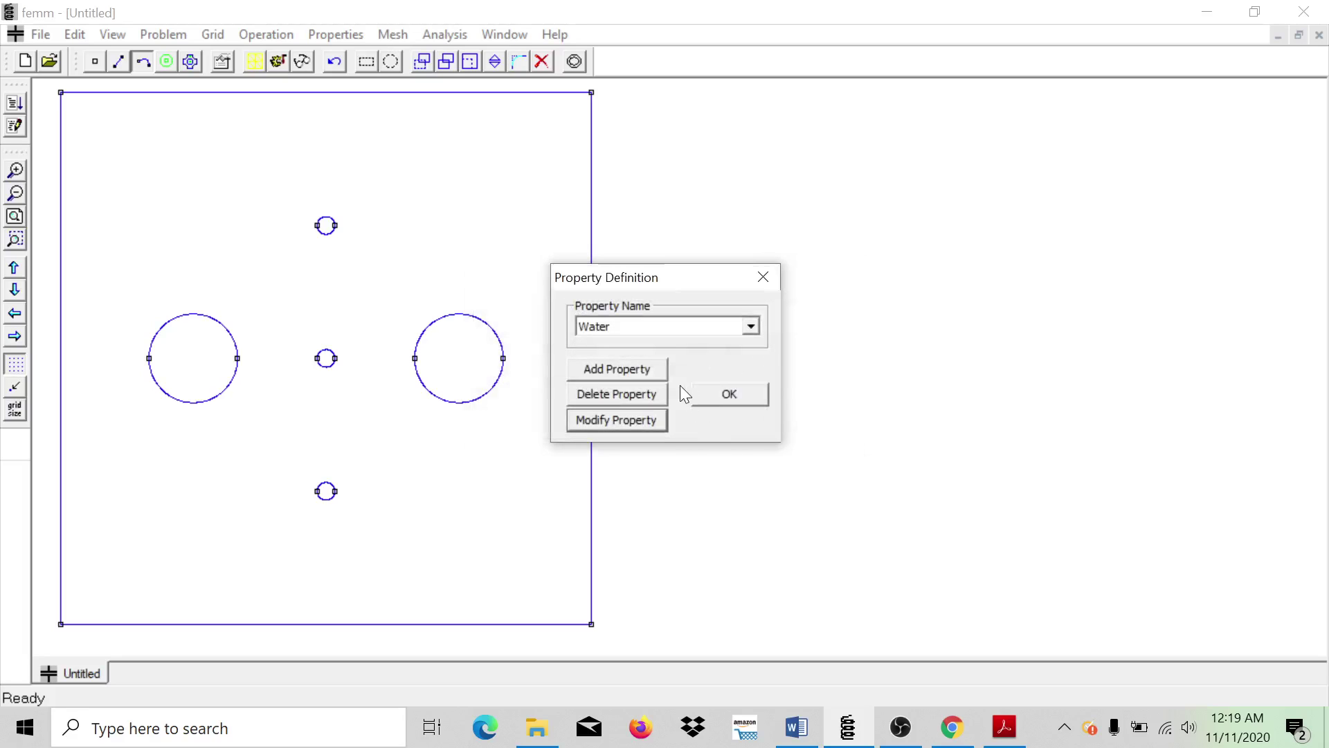
click(731, 393)
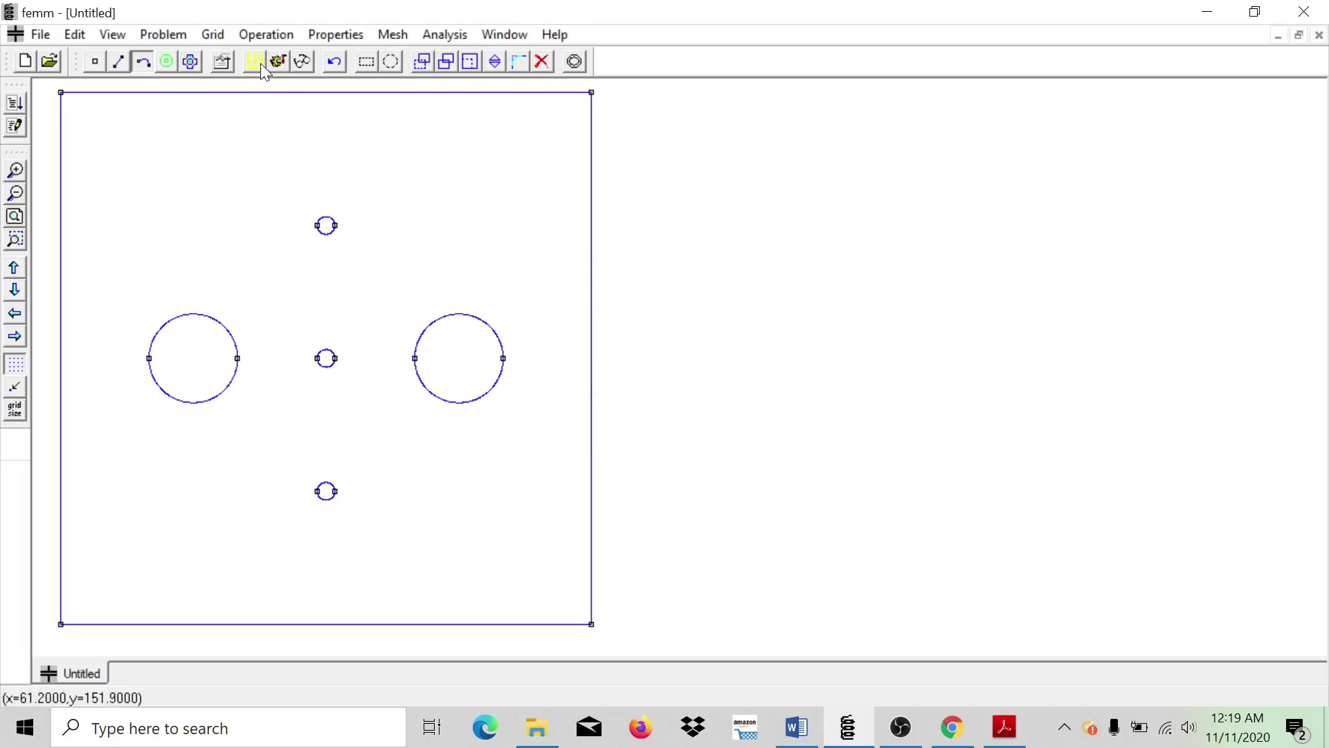
Step: Rename the Transformer Oil material to Crude Oil in its block properties
click(336, 36)
click(363, 57)
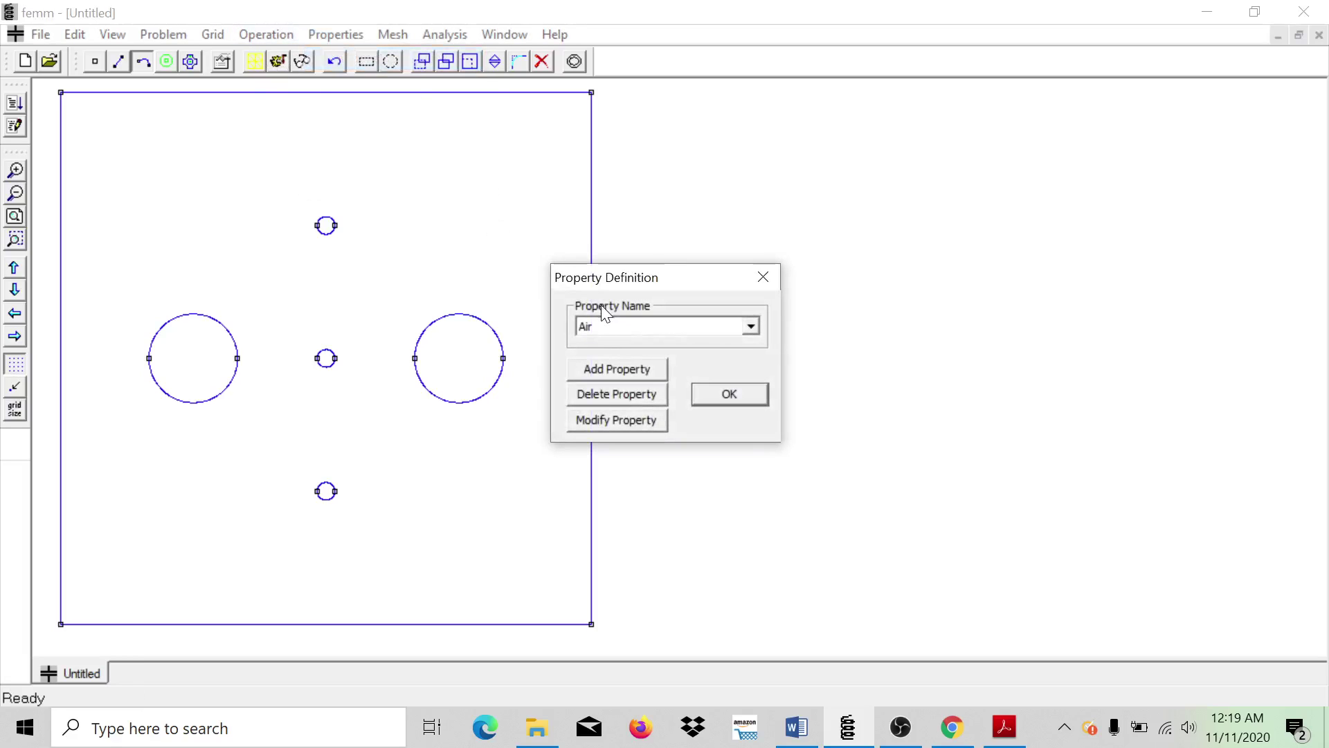
click(749, 326)
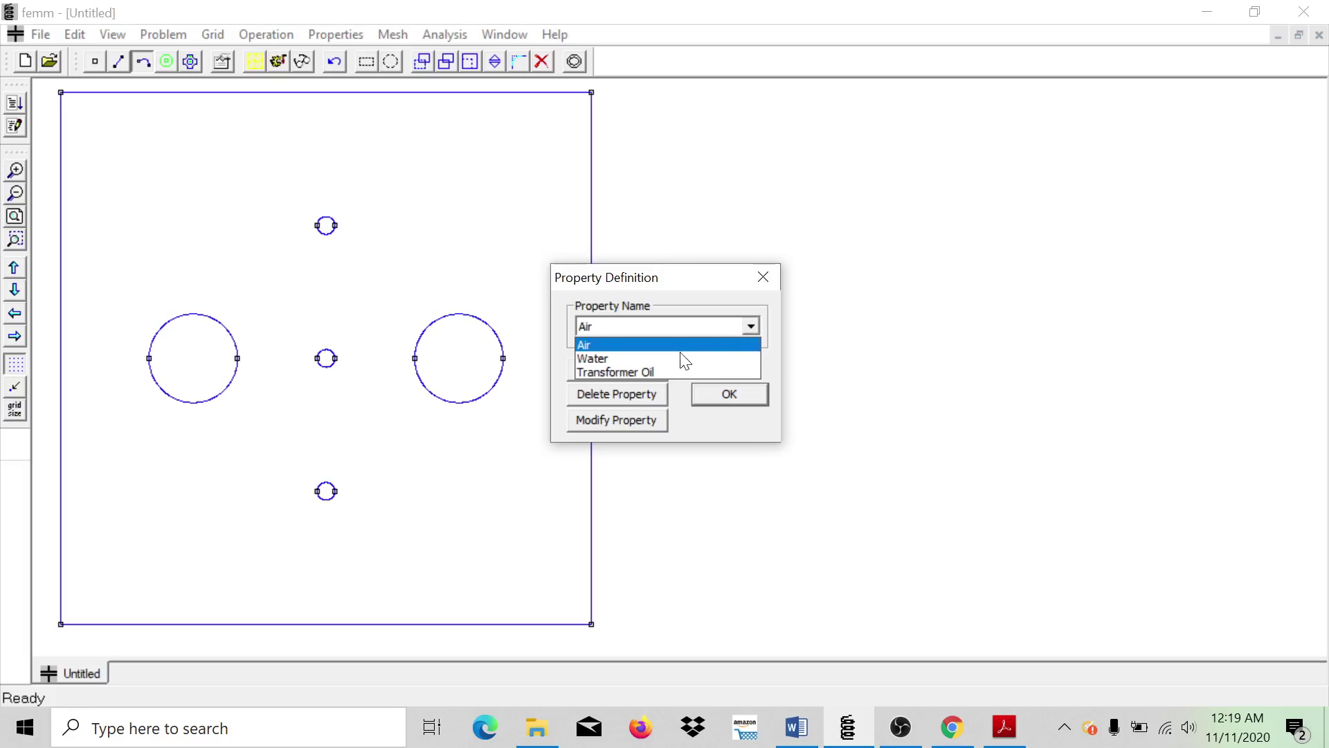
click(642, 371)
click(627, 420)
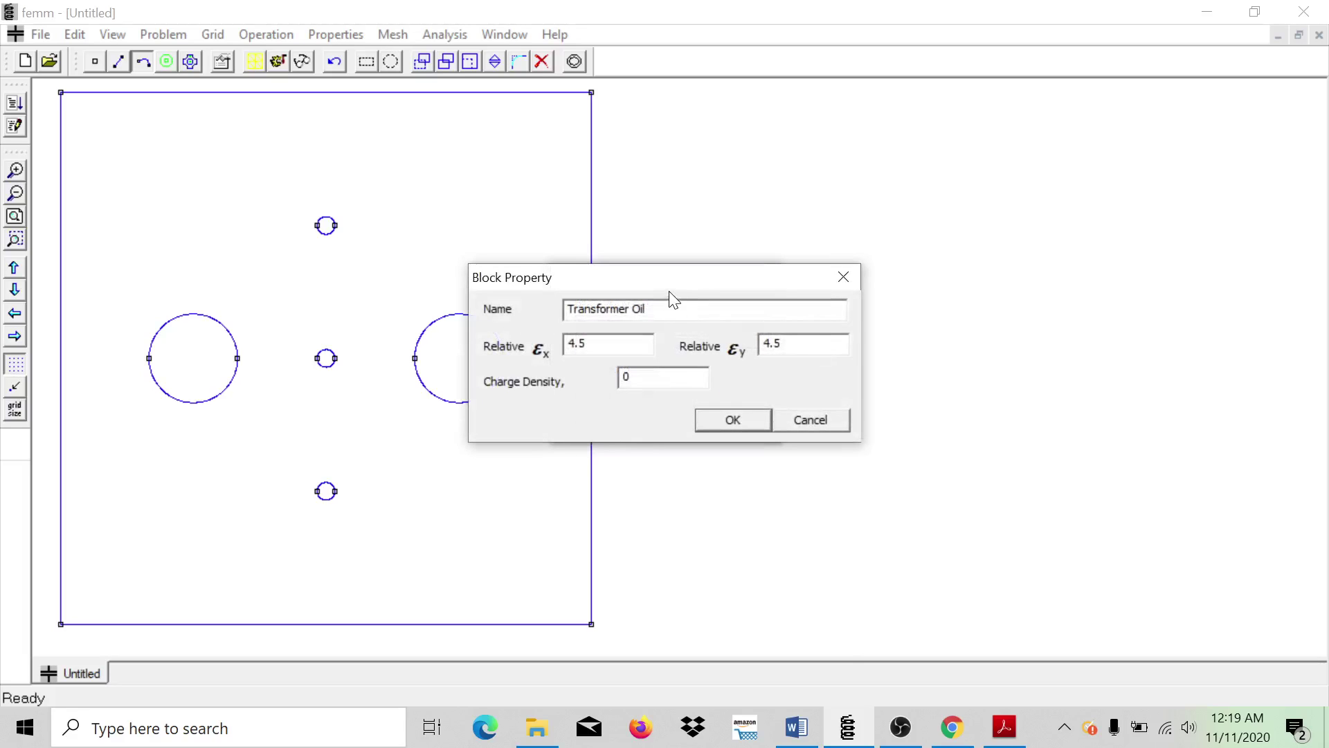
drag(630, 309, 568, 309)
key(Caps_Lock)
text(CR)
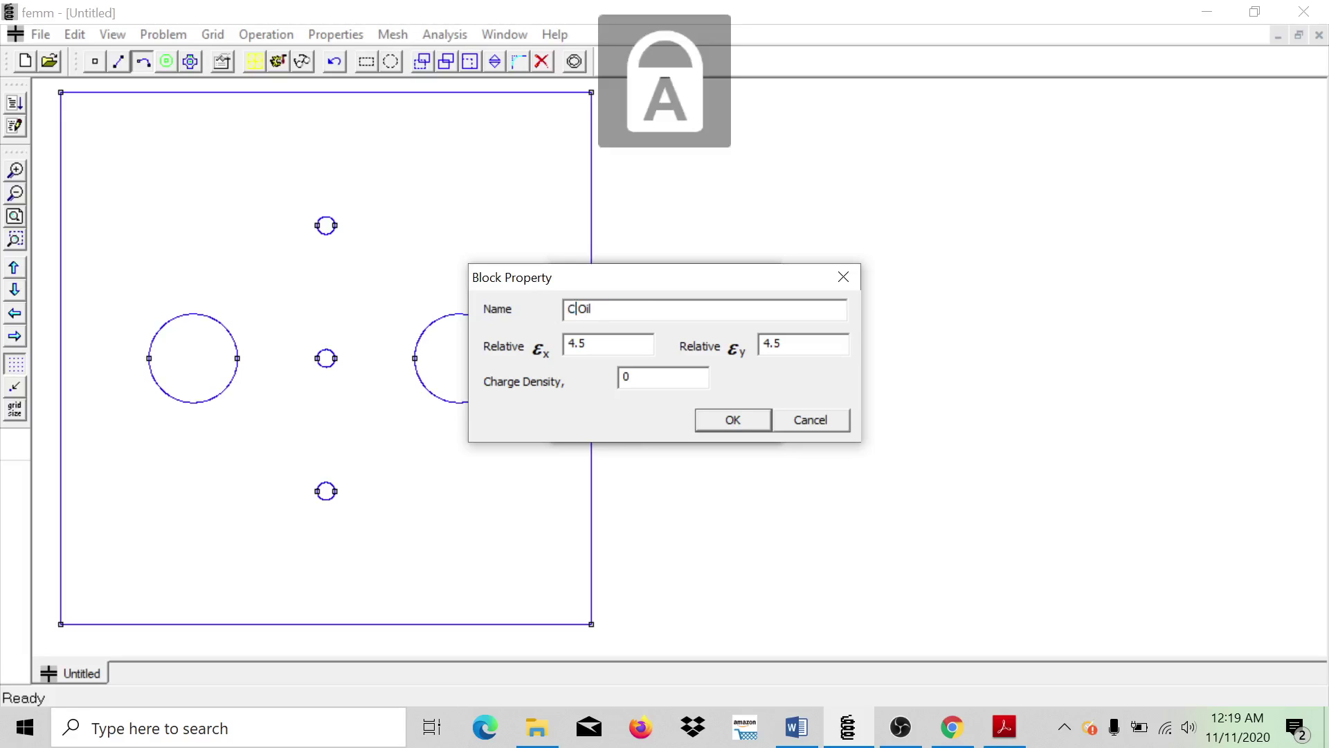
key(BackSpace)
key(Caps_Lock)
text(rude)
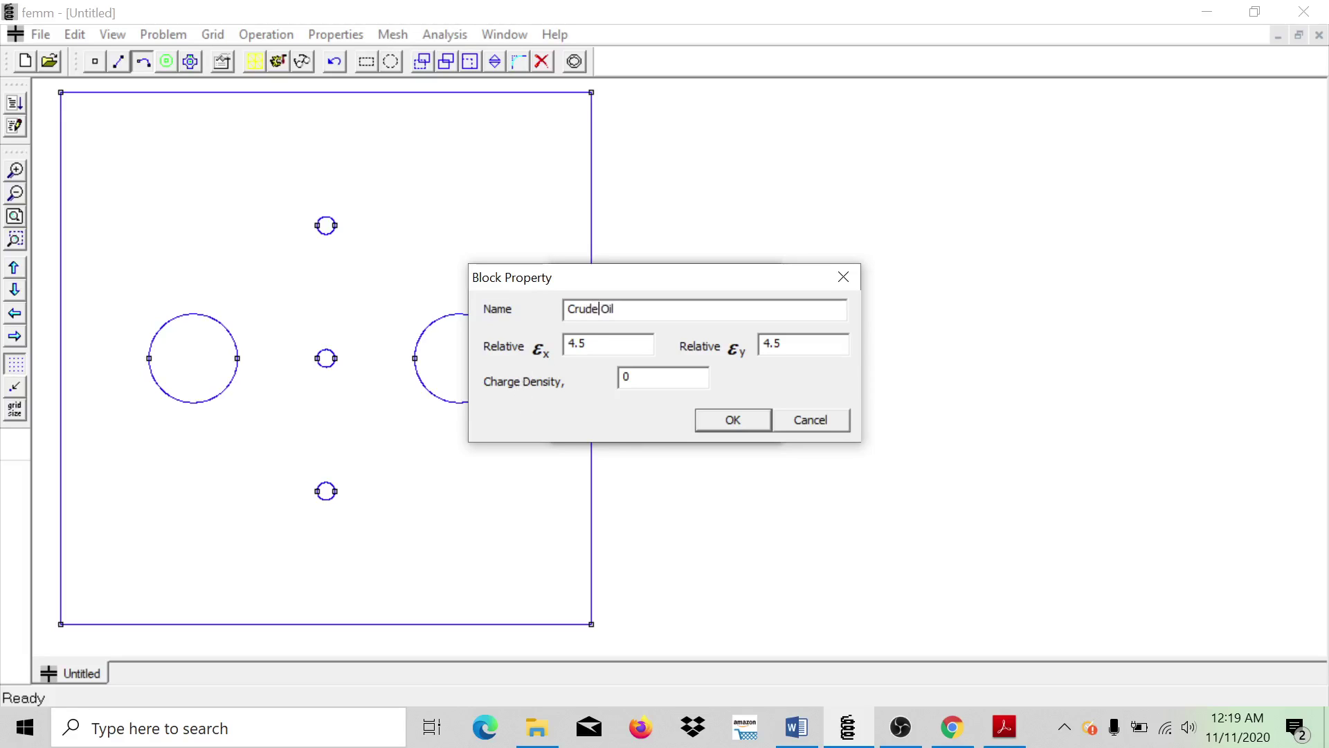
Step: Set Crude Oil's relative permittivity to 3.0 in both the x and y directions and finish the material definitions
key(Tab)
text(3.0)
drag(785, 344, 768, 343)
text(3.2)
key(BackSpace)
text(0)
click(732, 417)
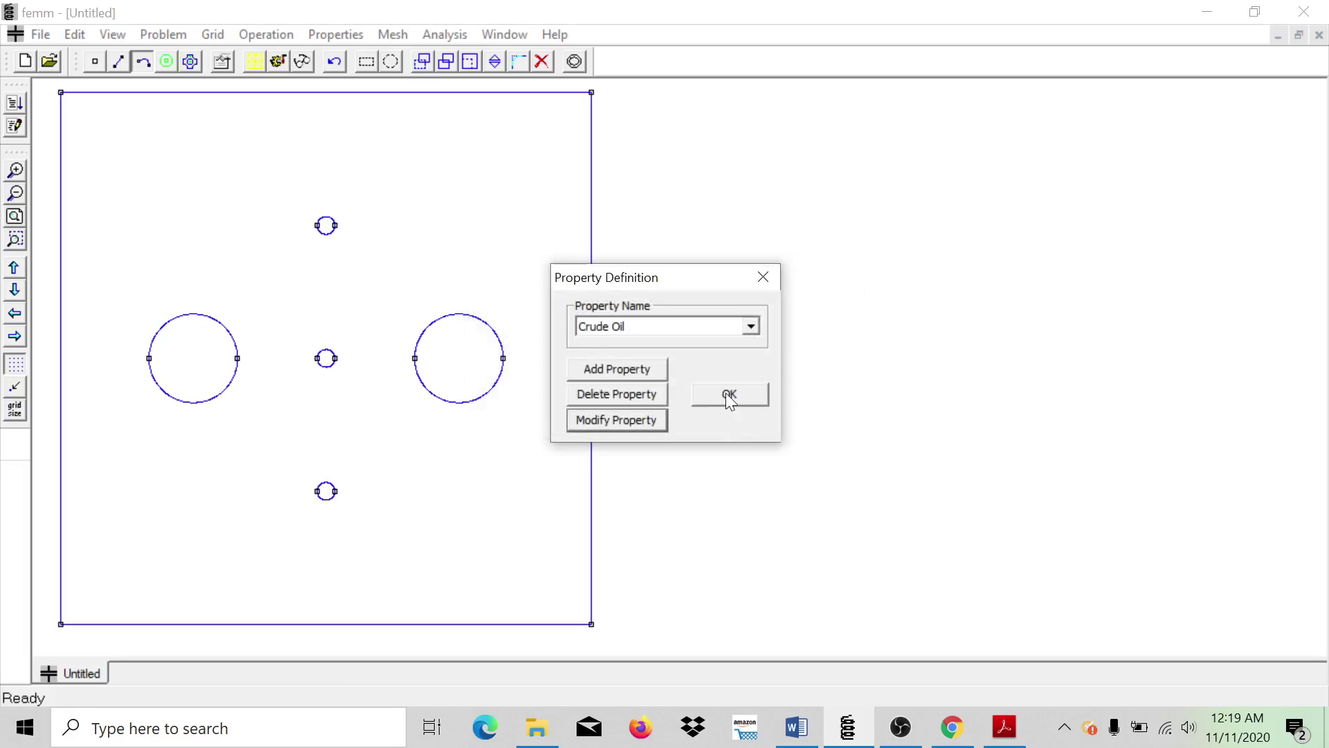
click(725, 393)
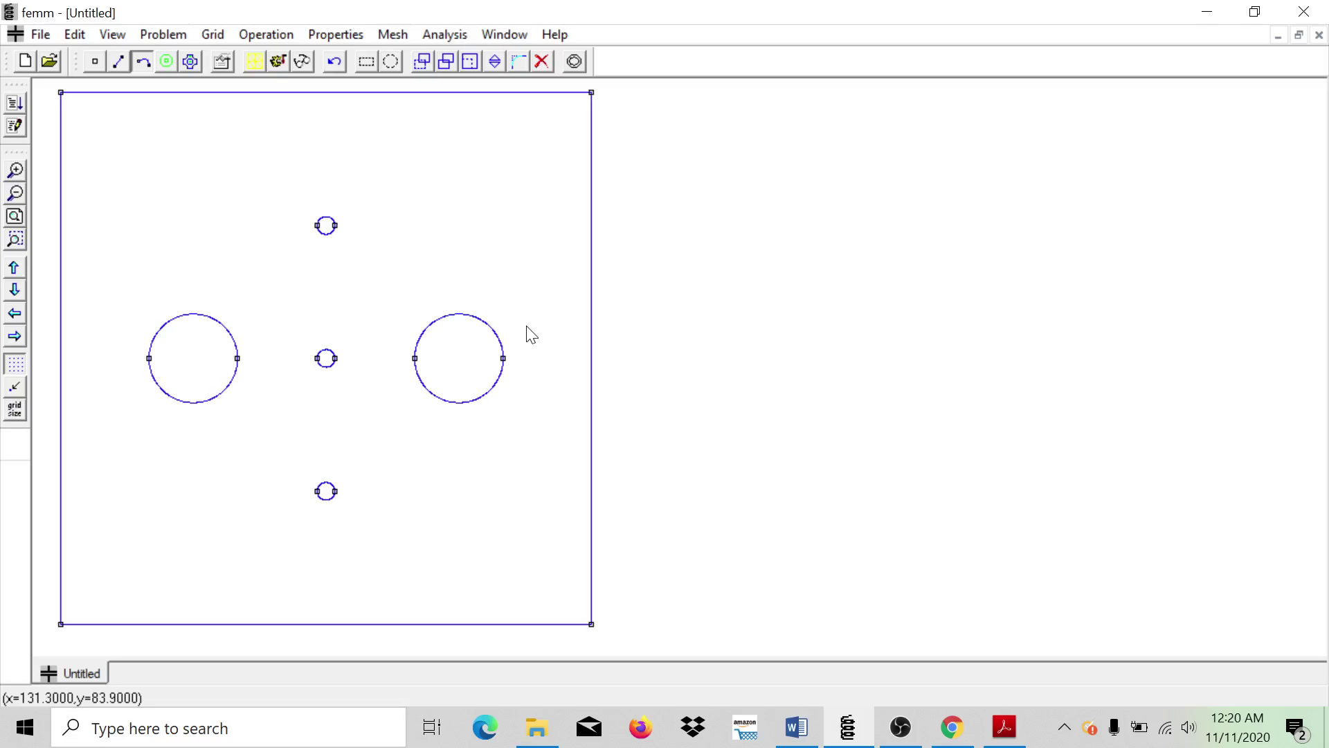
Step: Add a new Fixed Voltage boundary property named Boarder
click(350, 39)
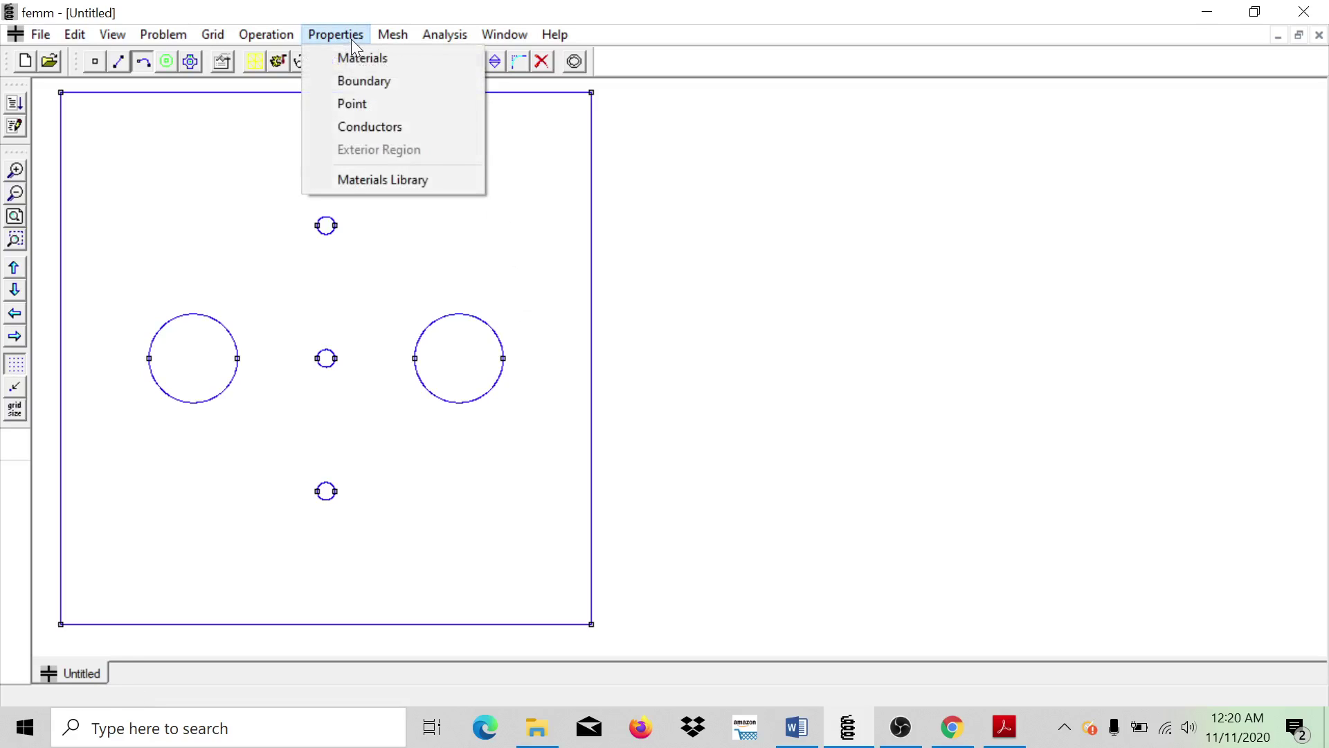
click(363, 79)
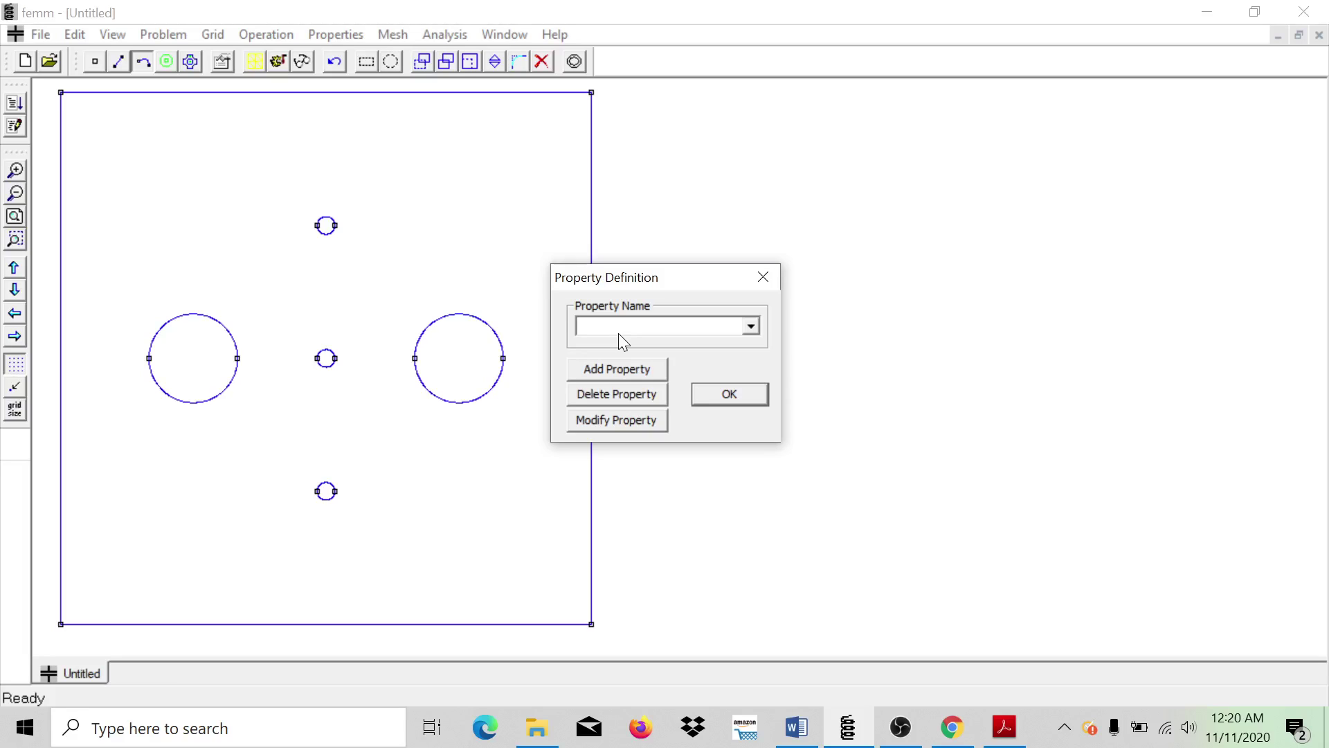
click(618, 369)
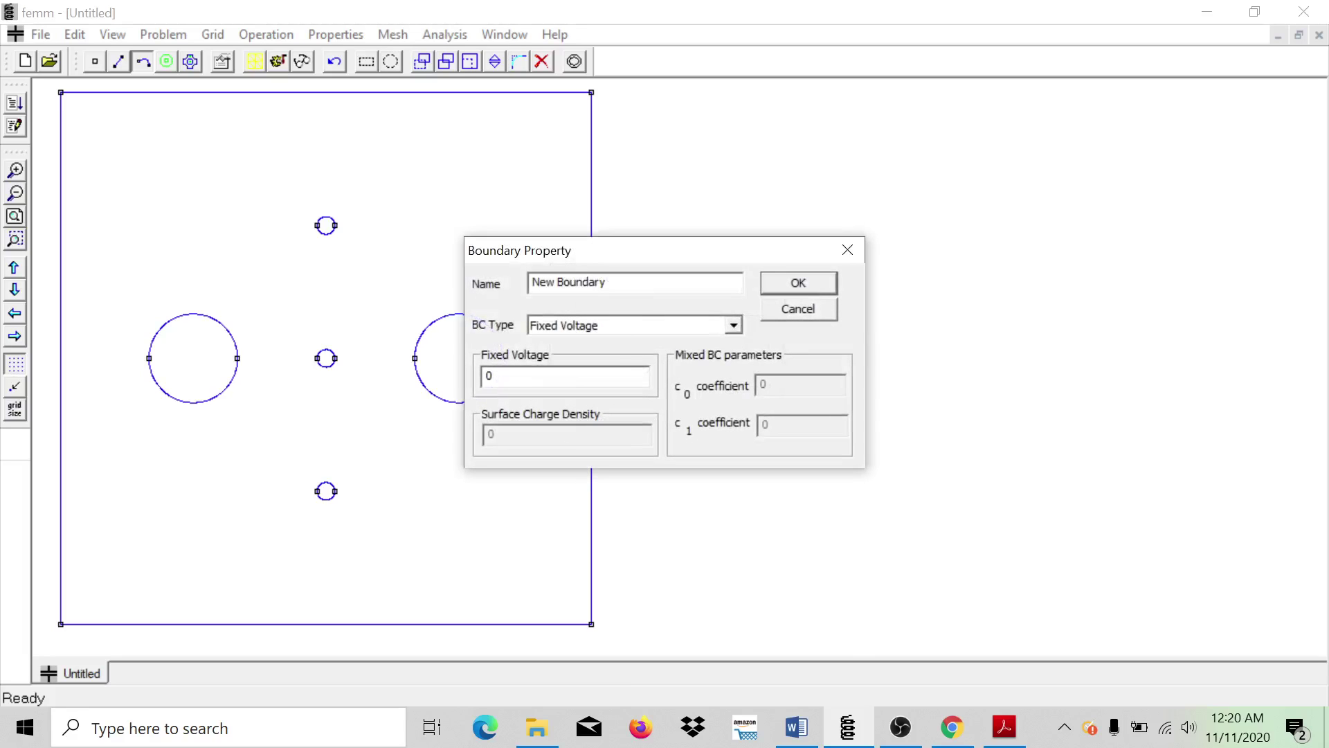
drag(609, 282, 528, 284)
key(BackSpace)
key(Caps_Lock)
text(B)
key(Caps_Lock)
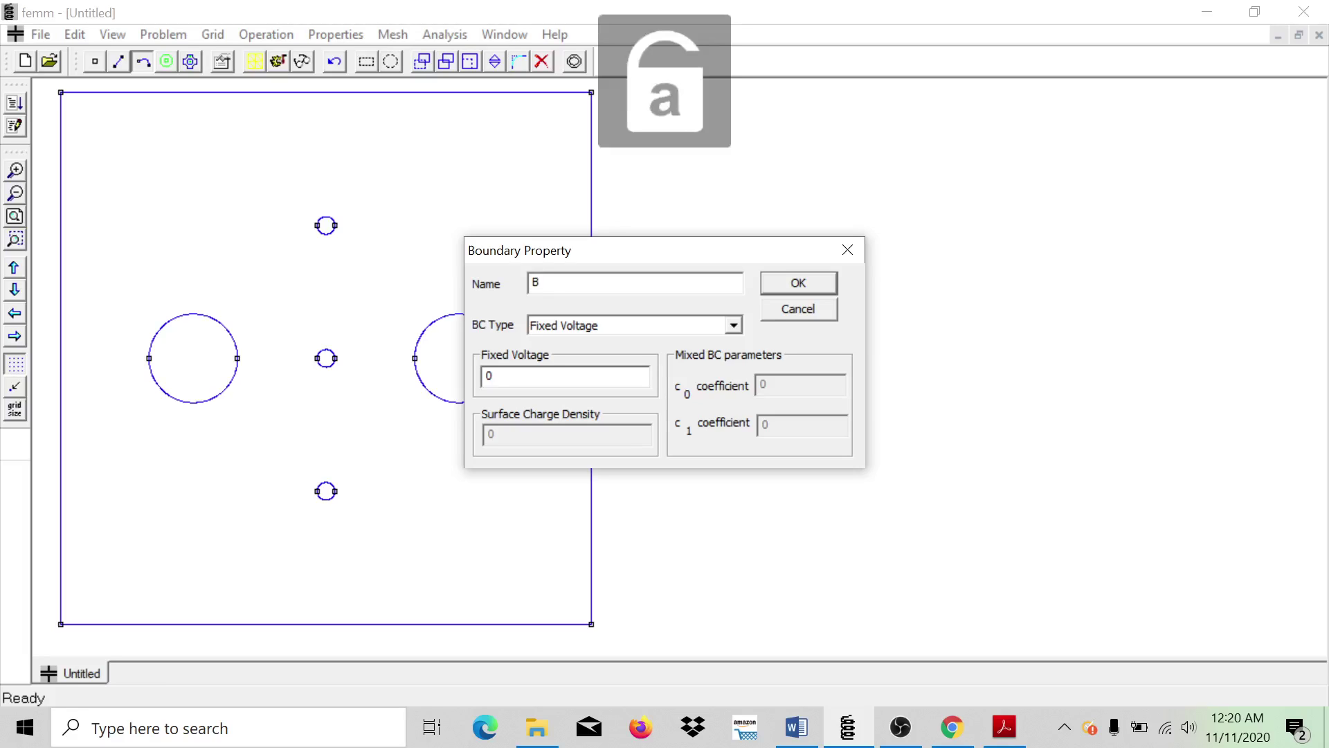
text(oarder)
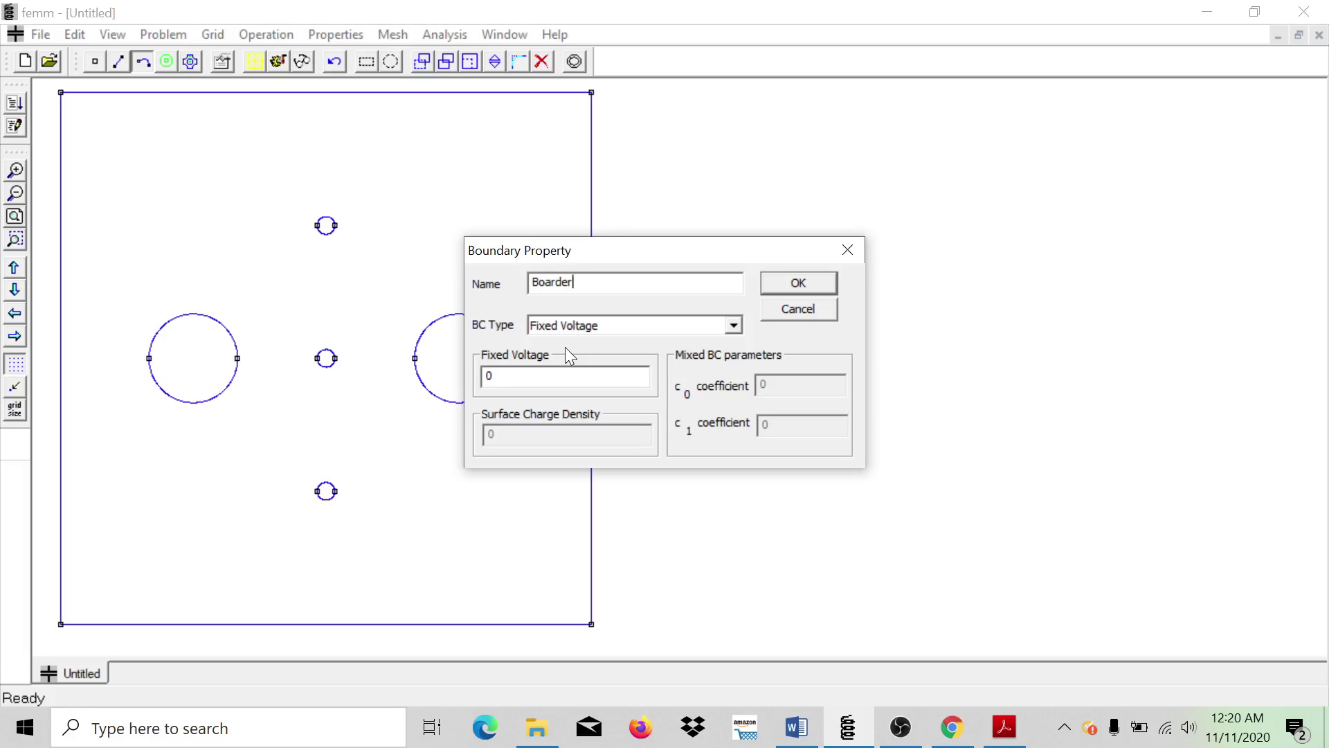
Step: Set the Boarder boundary's fixed voltage to 5 and save the property
click(500, 376)
key(BackSpace)
text(5)
click(797, 284)
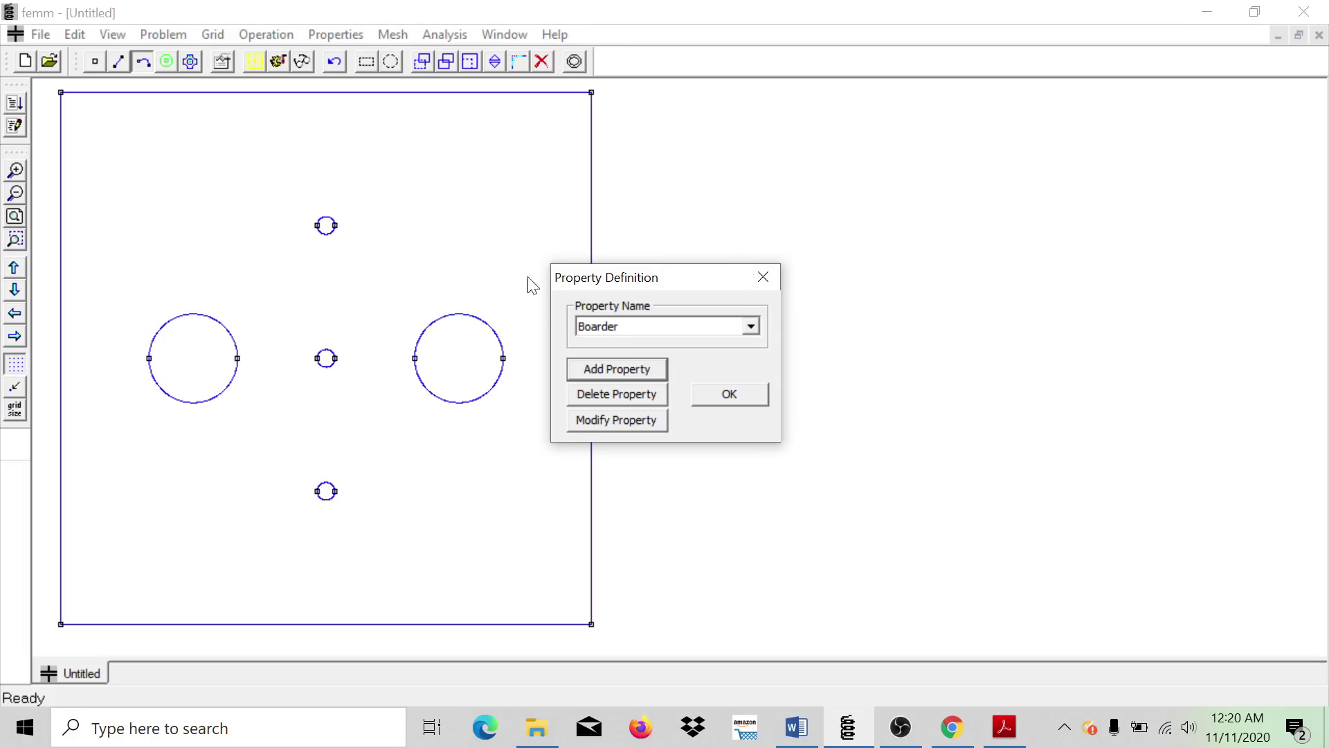
click(708, 398)
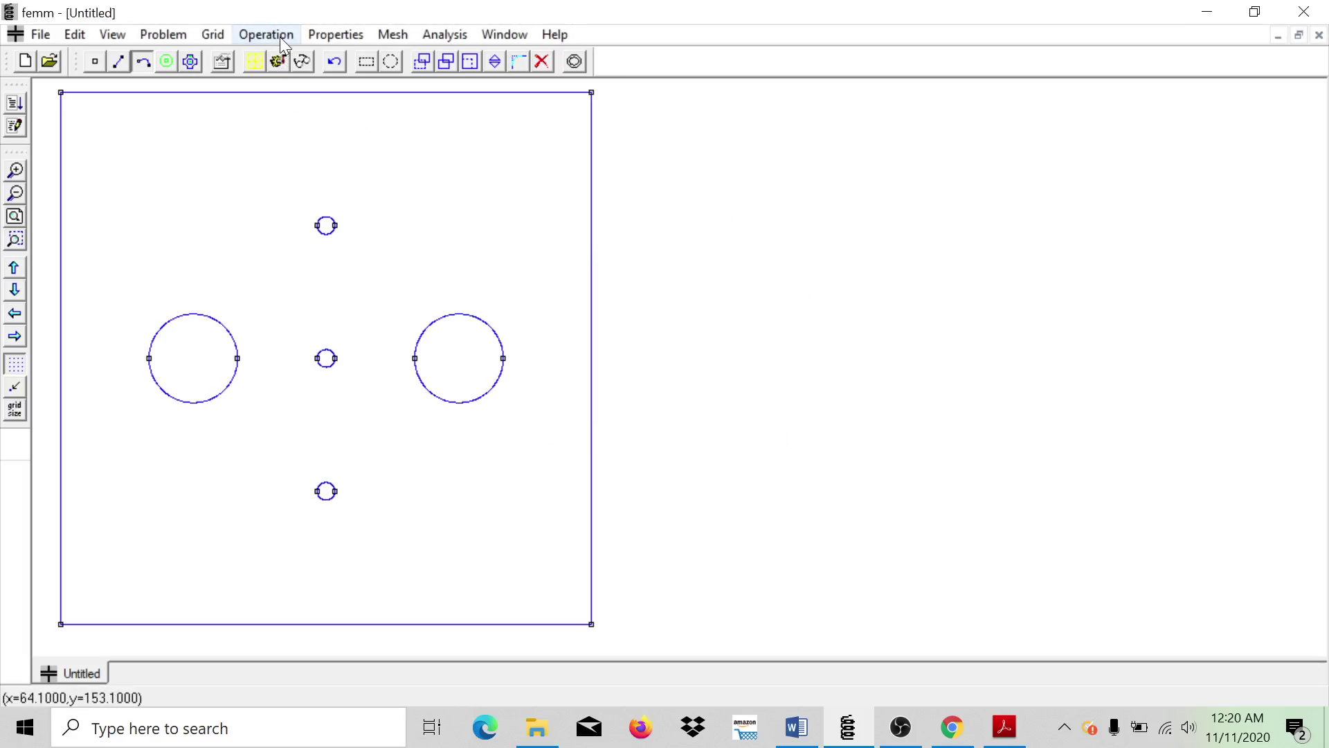
Step: Add a new conductor property named Conductor 1
click(336, 35)
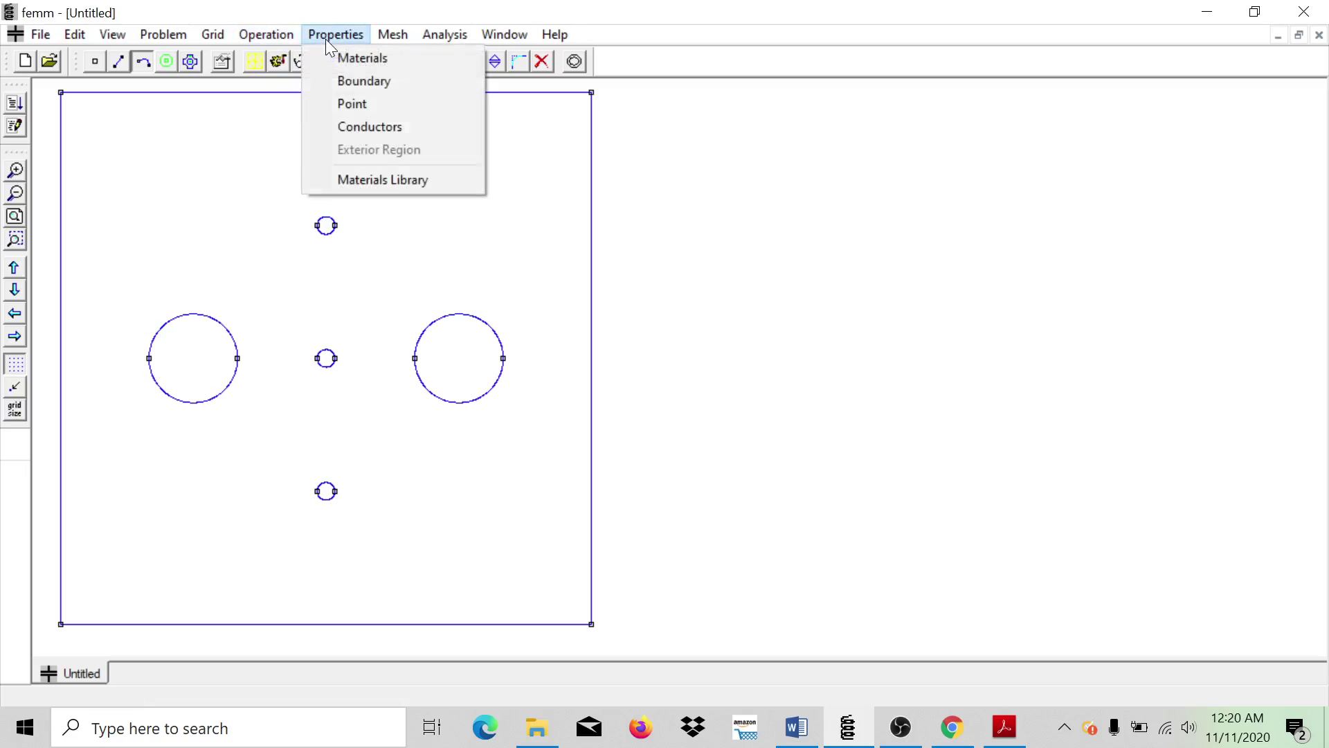
click(373, 128)
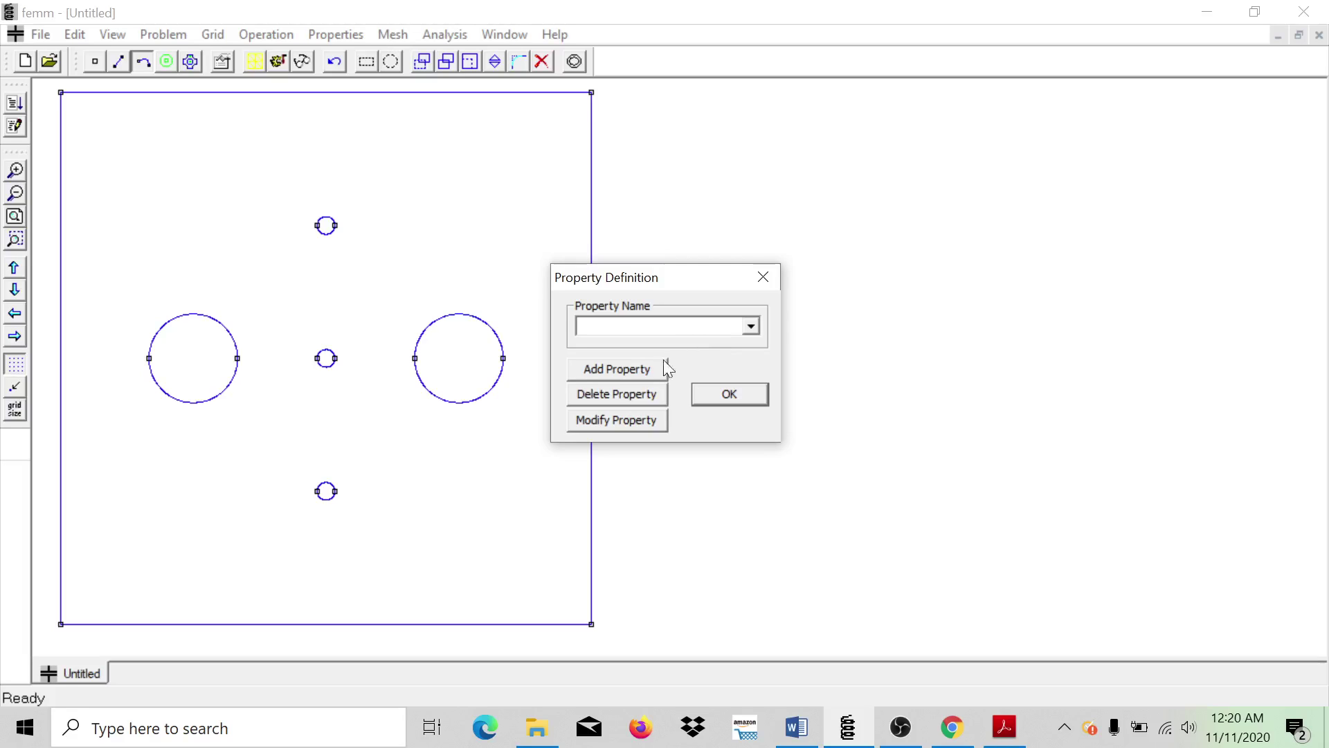
click(642, 371)
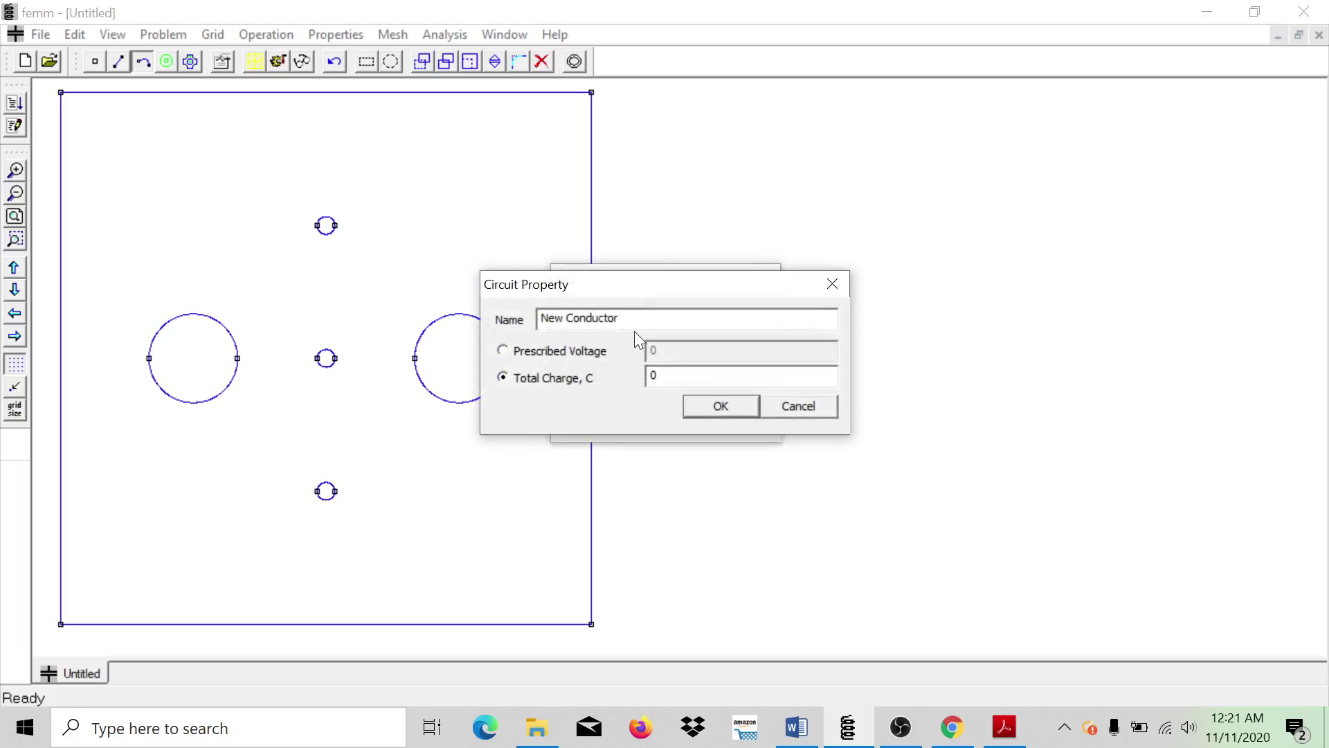
drag(620, 318, 541, 318)
key(Caps_Lock)
text(C)
key(Caps_Lock)
text(on)
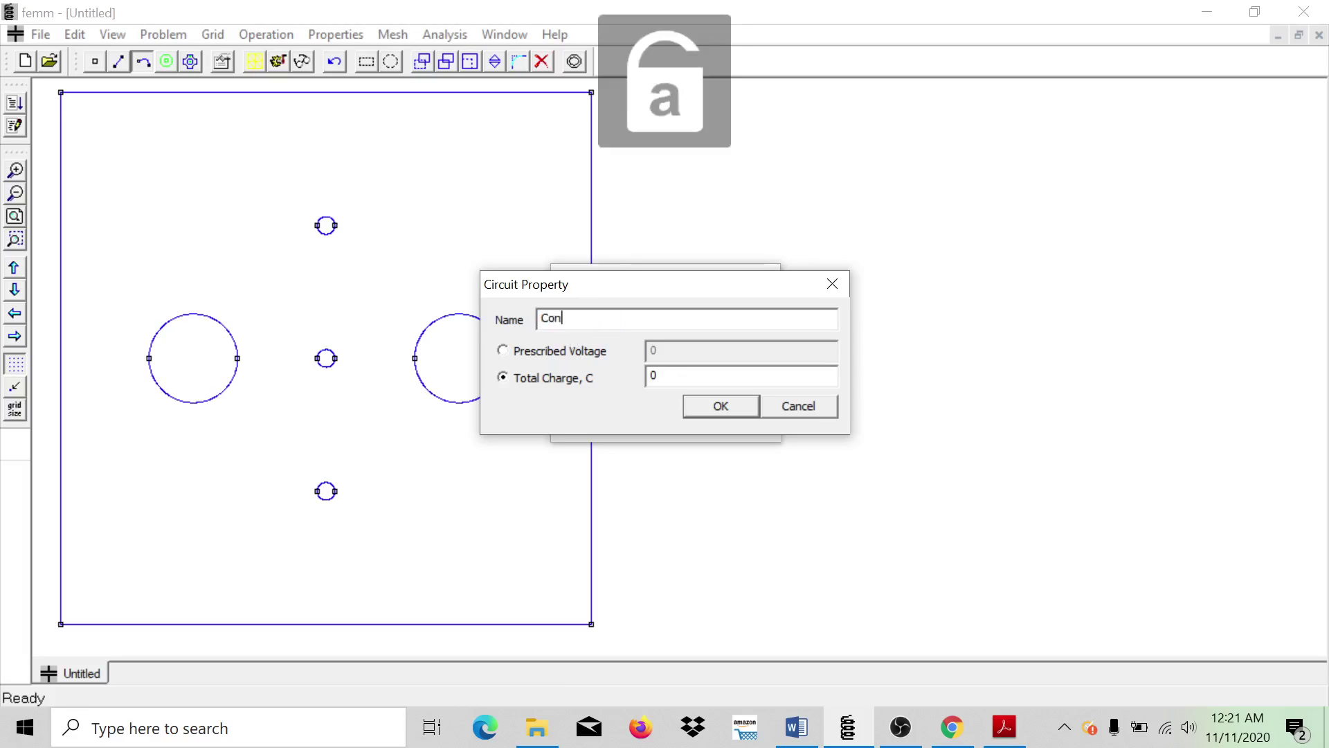
text(ductor)
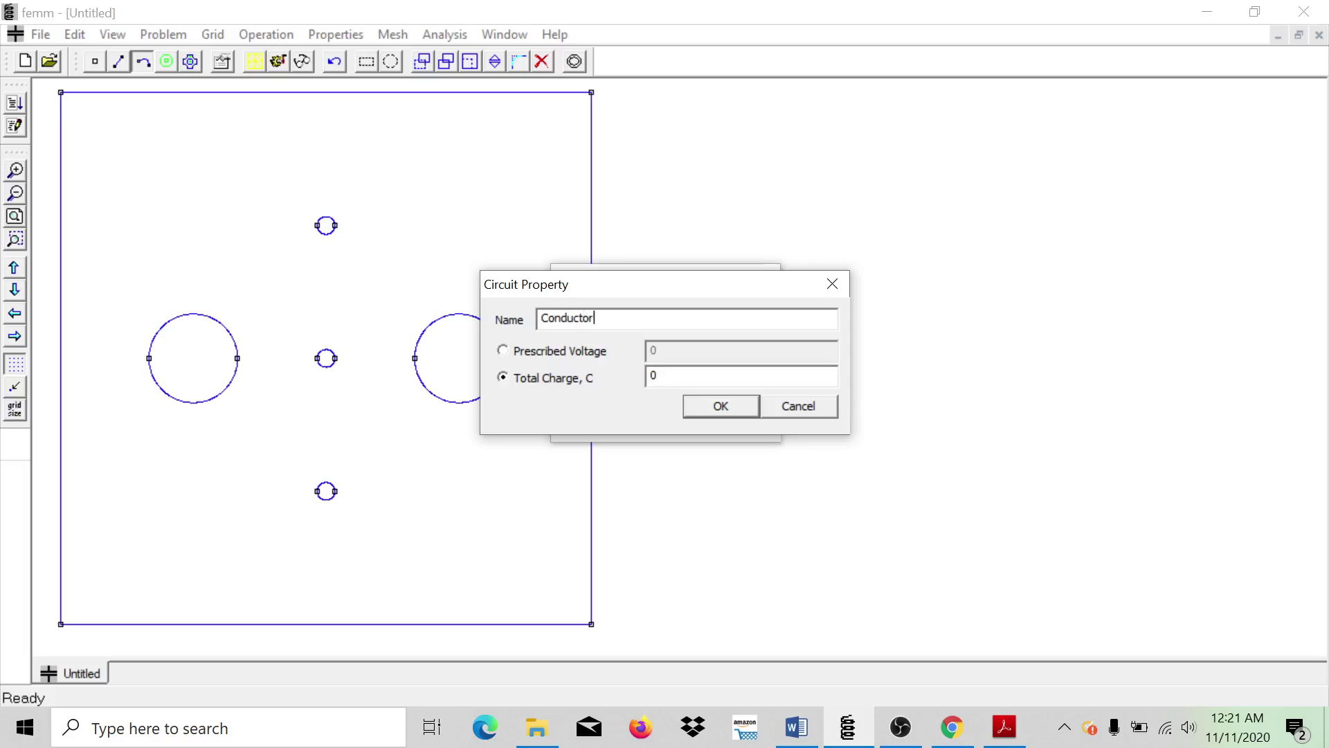
text( 1)
Step: Give Conductor 1 a prescribed voltage of 100 and save the property
click(502, 350)
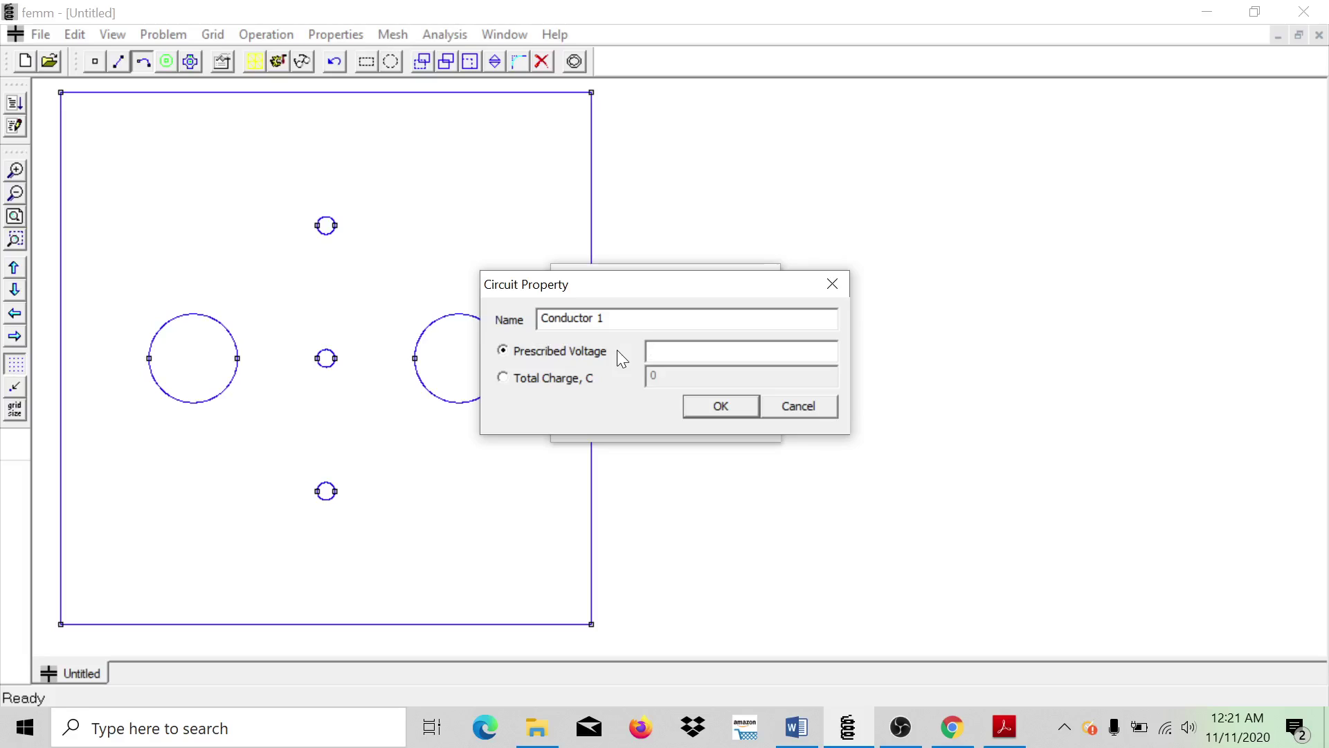
text(100)
click(720, 404)
click(720, 395)
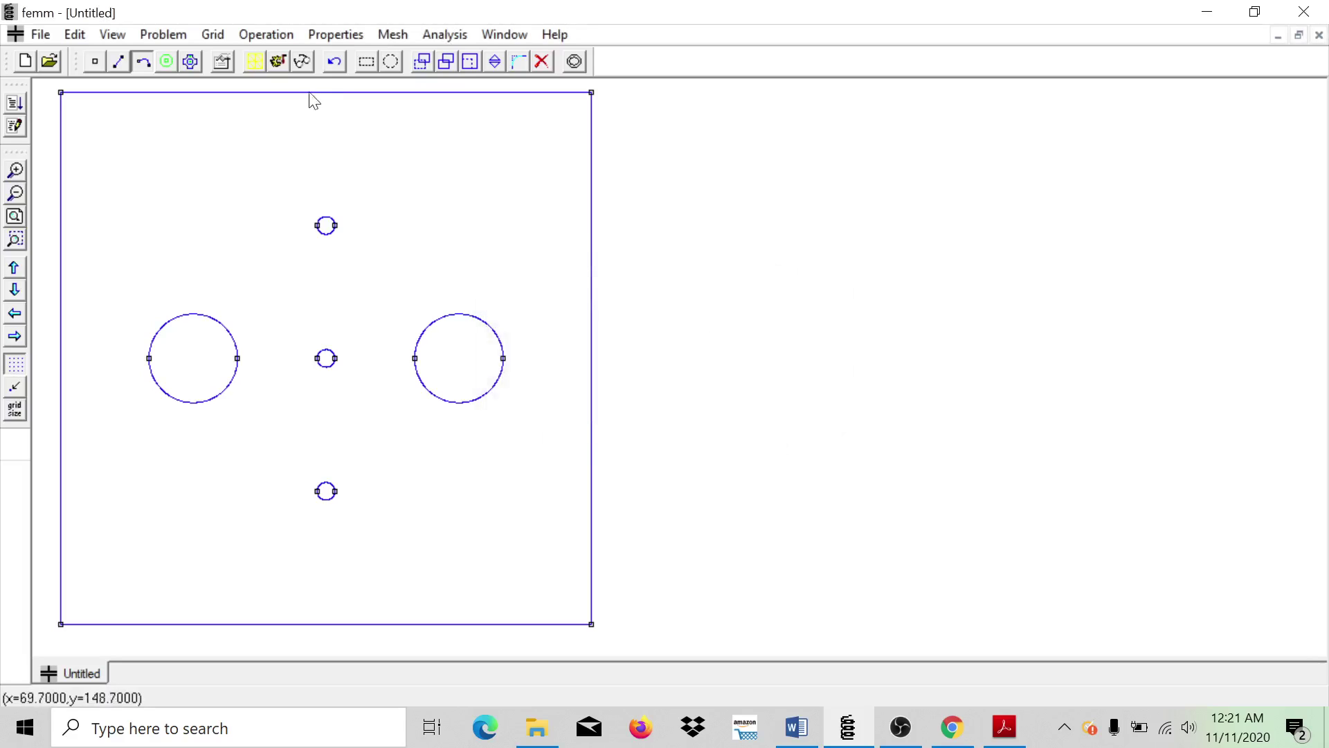
Step: Add a second conductor property named Conductor 2 with a prescribed voltage of 0
click(338, 38)
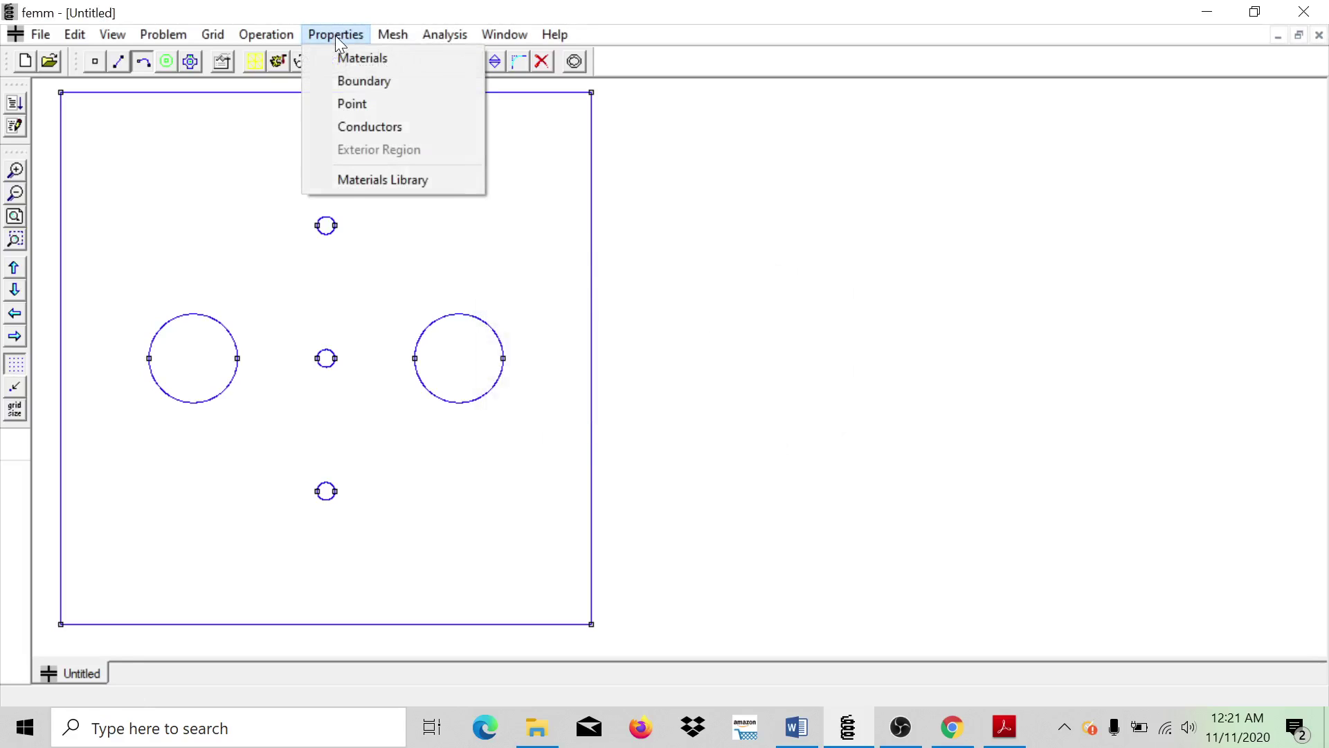
click(372, 129)
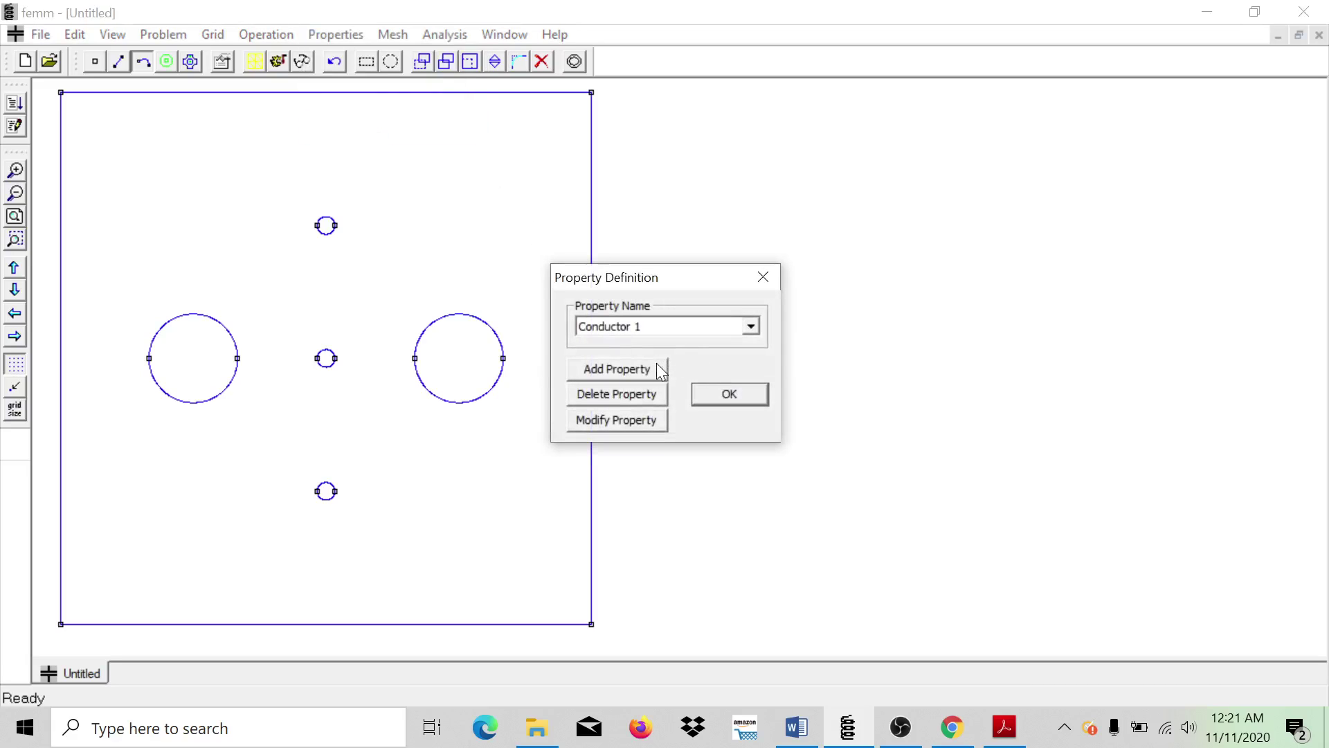
click(617, 369)
drag(623, 318, 541, 318)
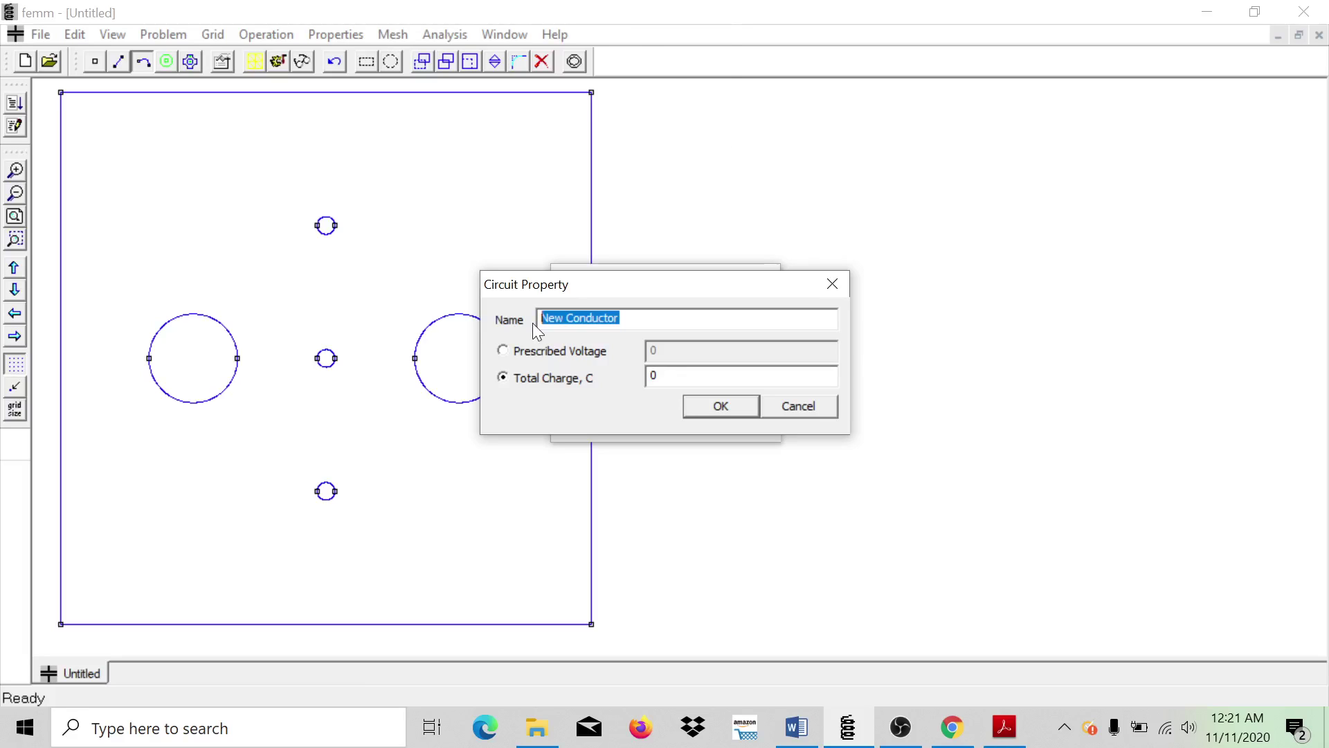
key(Caps_Lock)
text(Condu)
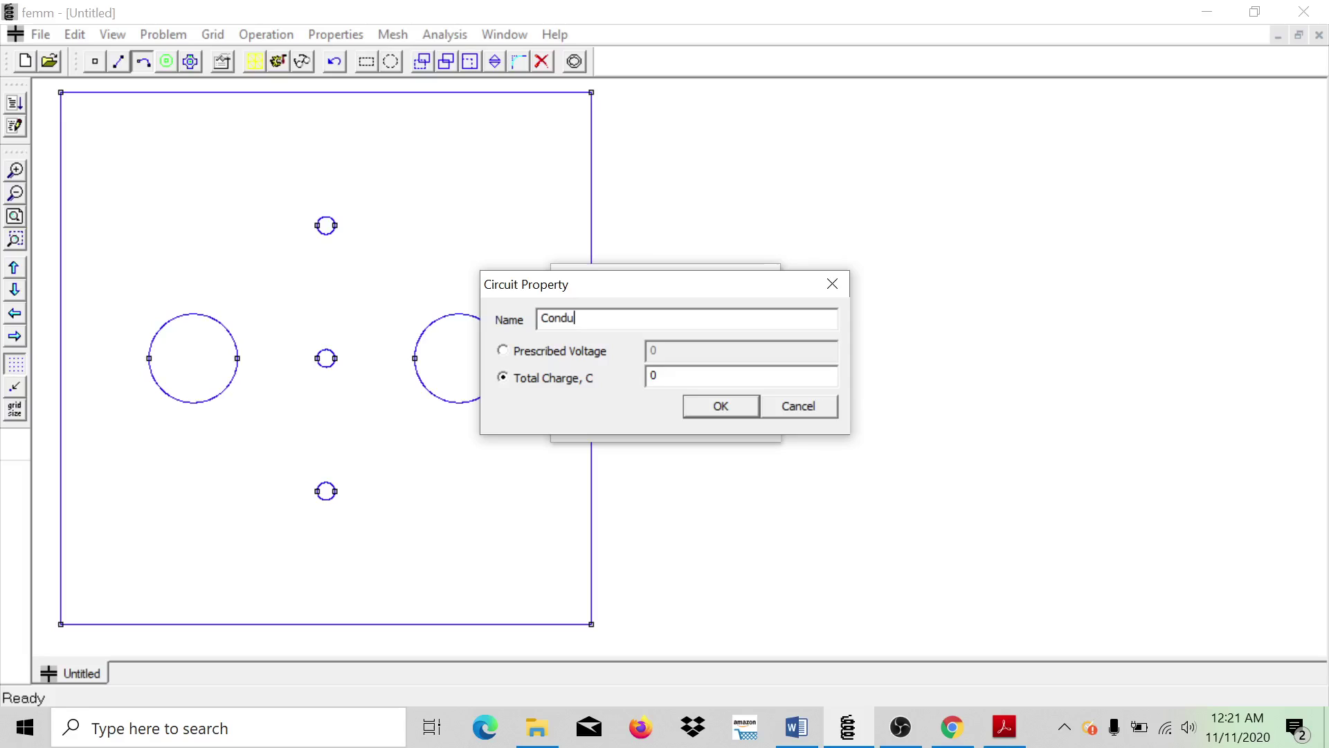
text(ctor 2)
click(504, 351)
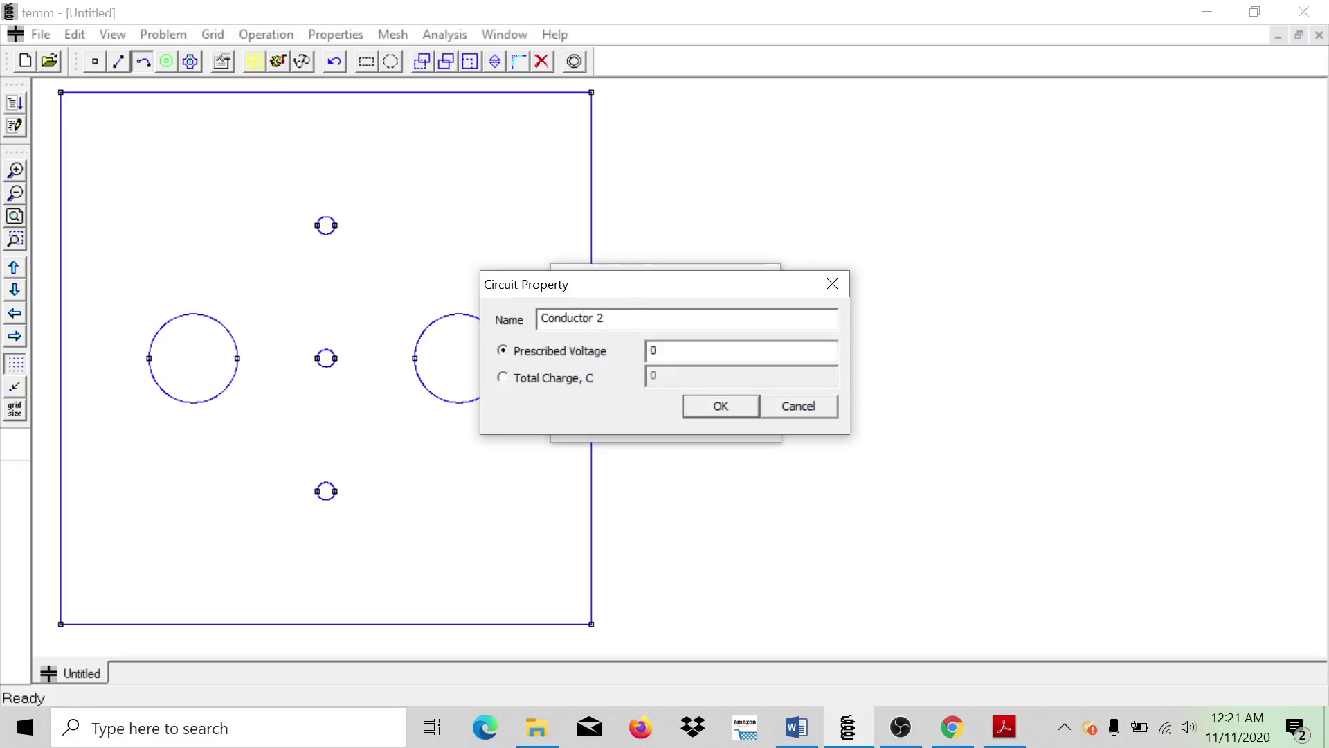
click(723, 404)
click(746, 396)
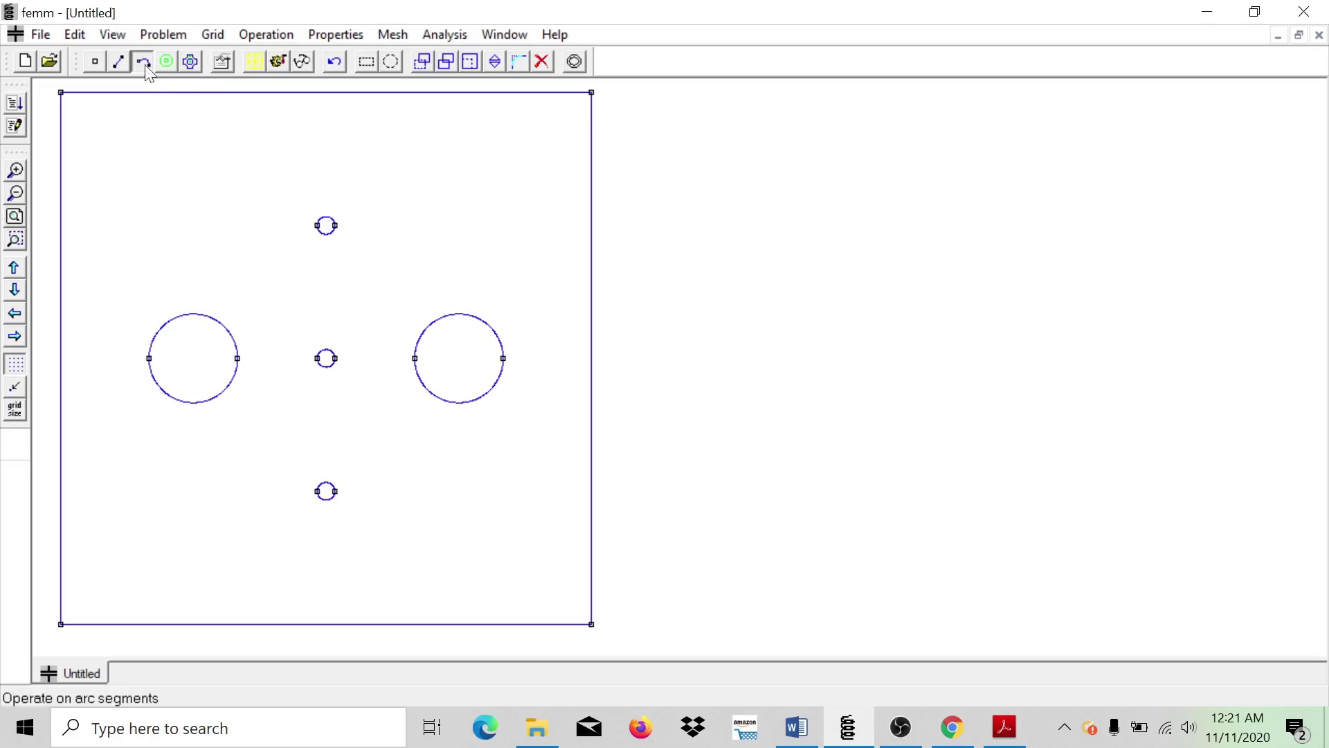
Step: Assign Conductor 1 to both arc segments of the large left circle
click(194, 316)
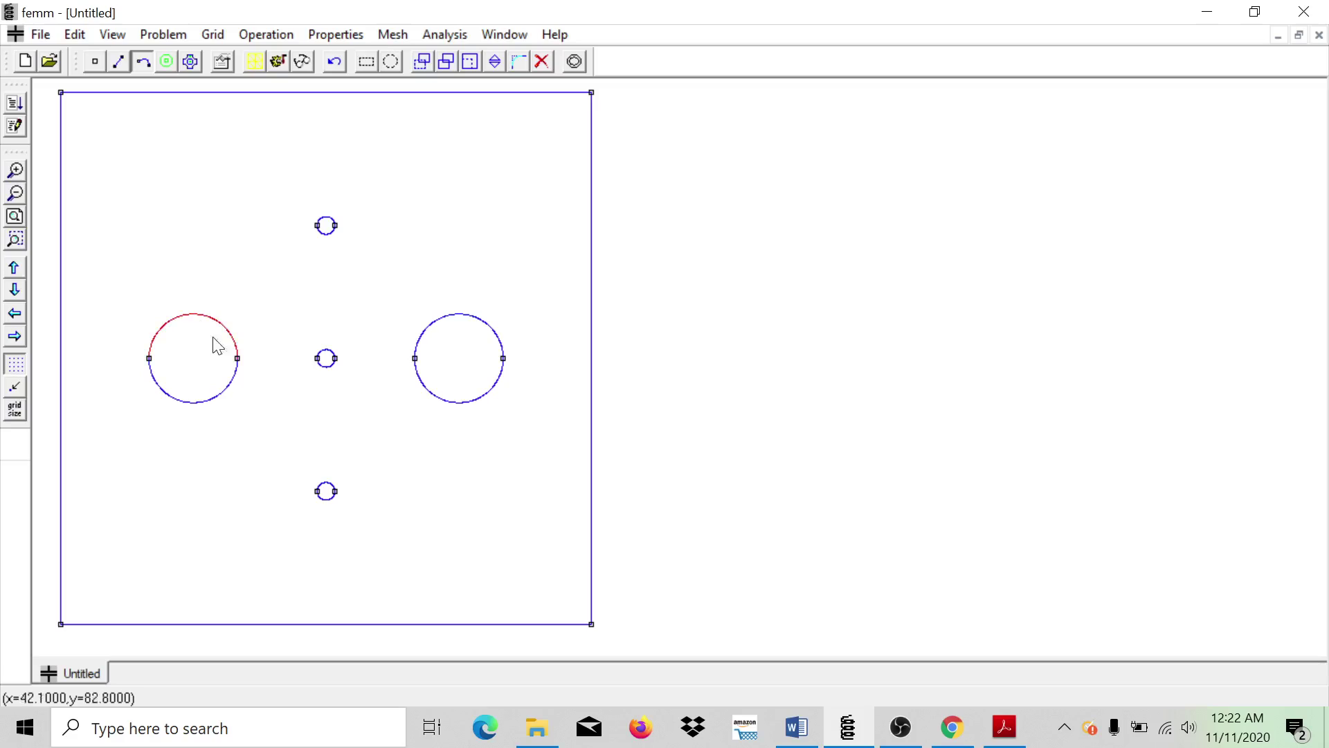
click(212, 403)
click(278, 36)
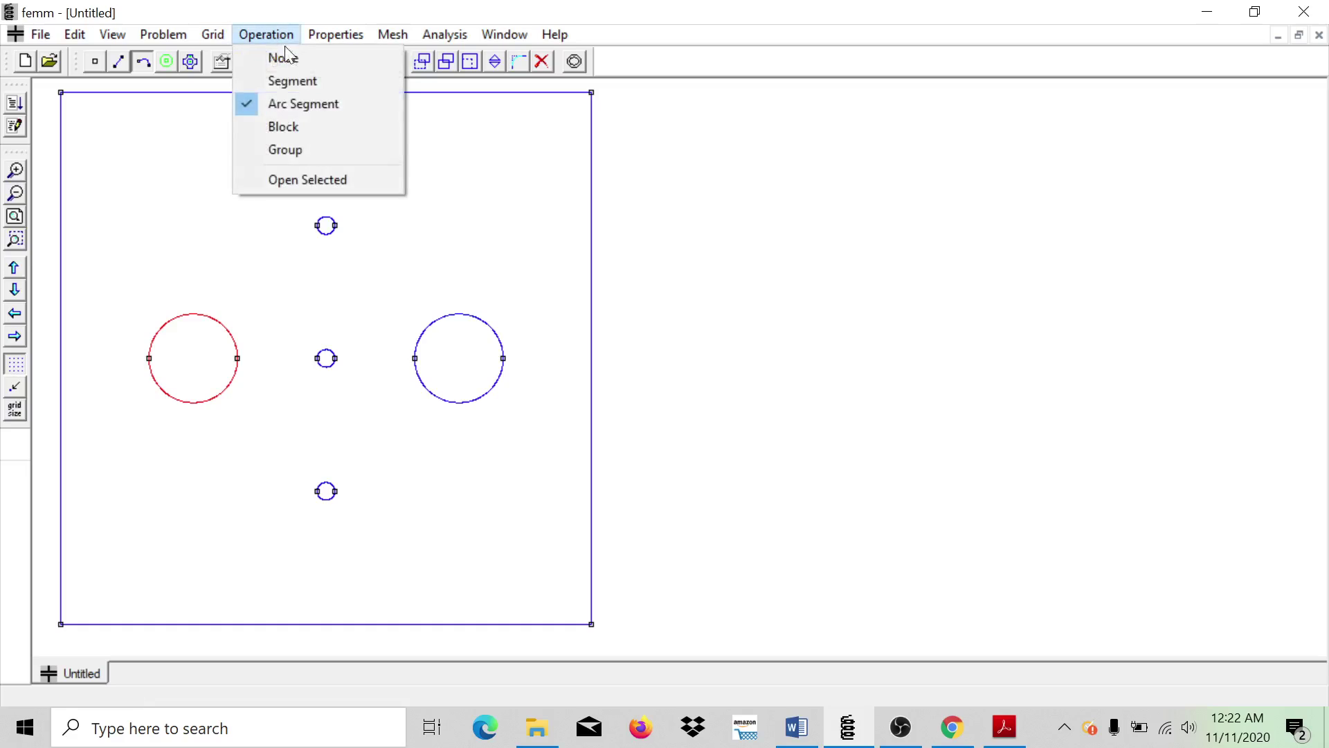
click(303, 178)
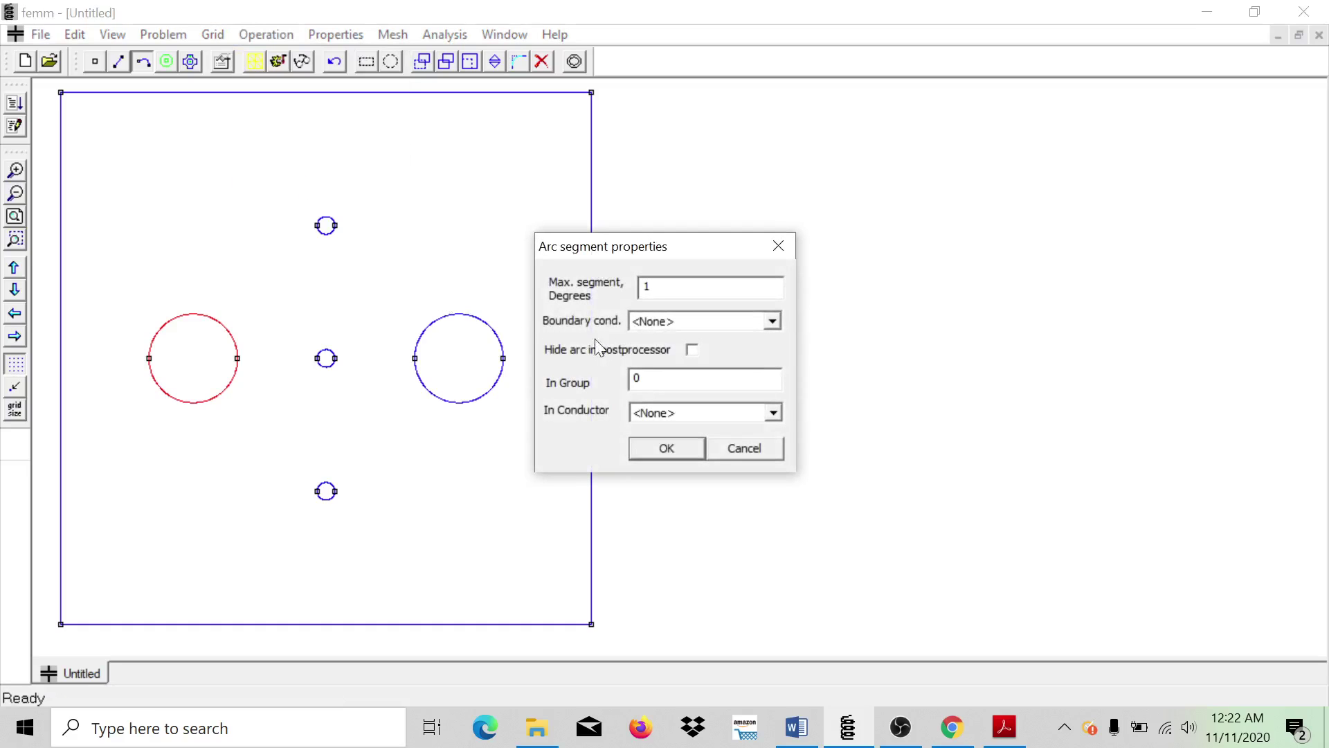
click(766, 414)
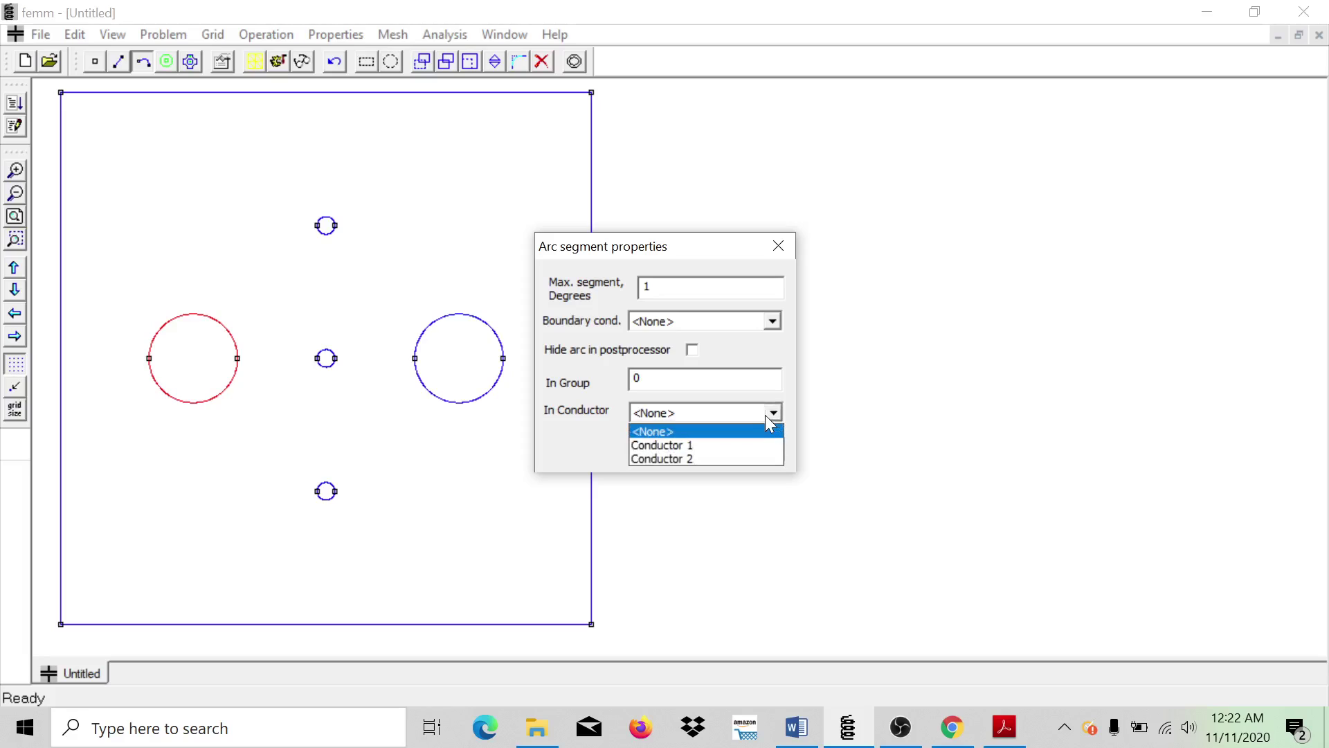
click(715, 446)
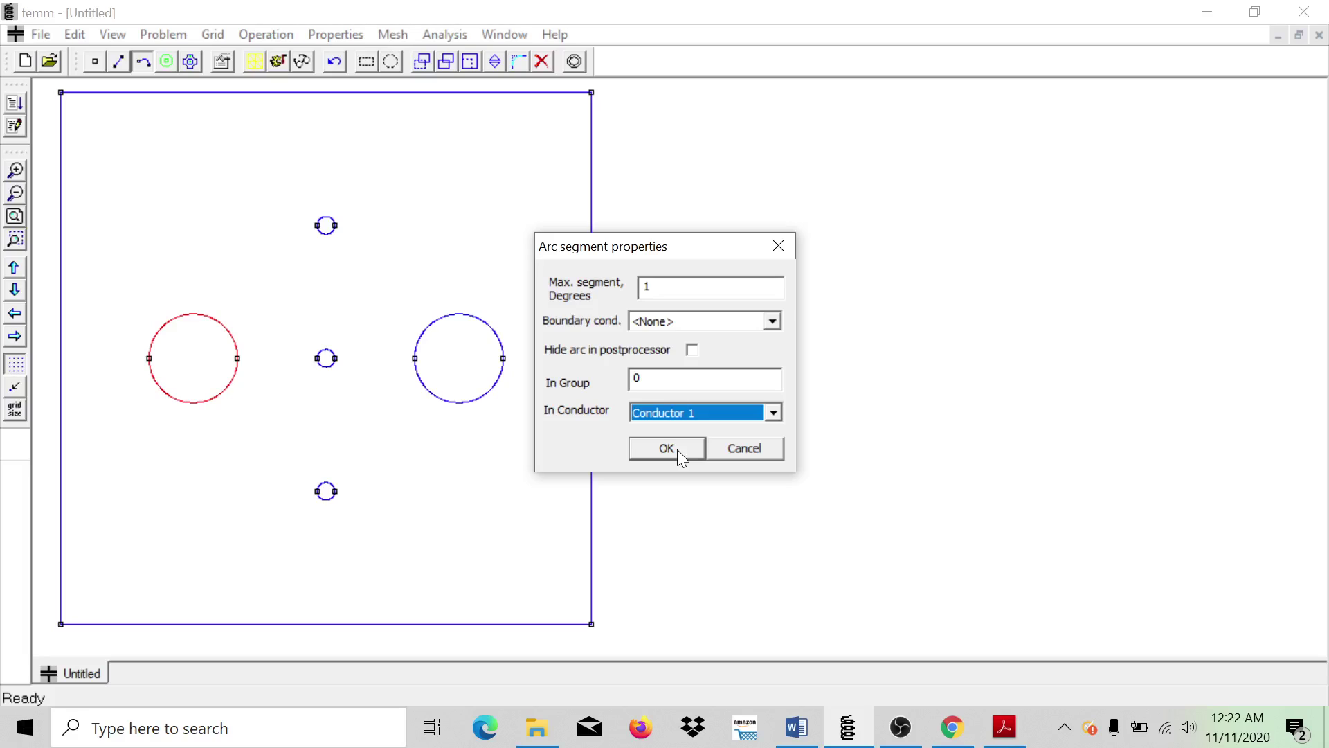
click(678, 451)
Step: Assign Conductor 2 to both arc segments of the large right circle
click(458, 317)
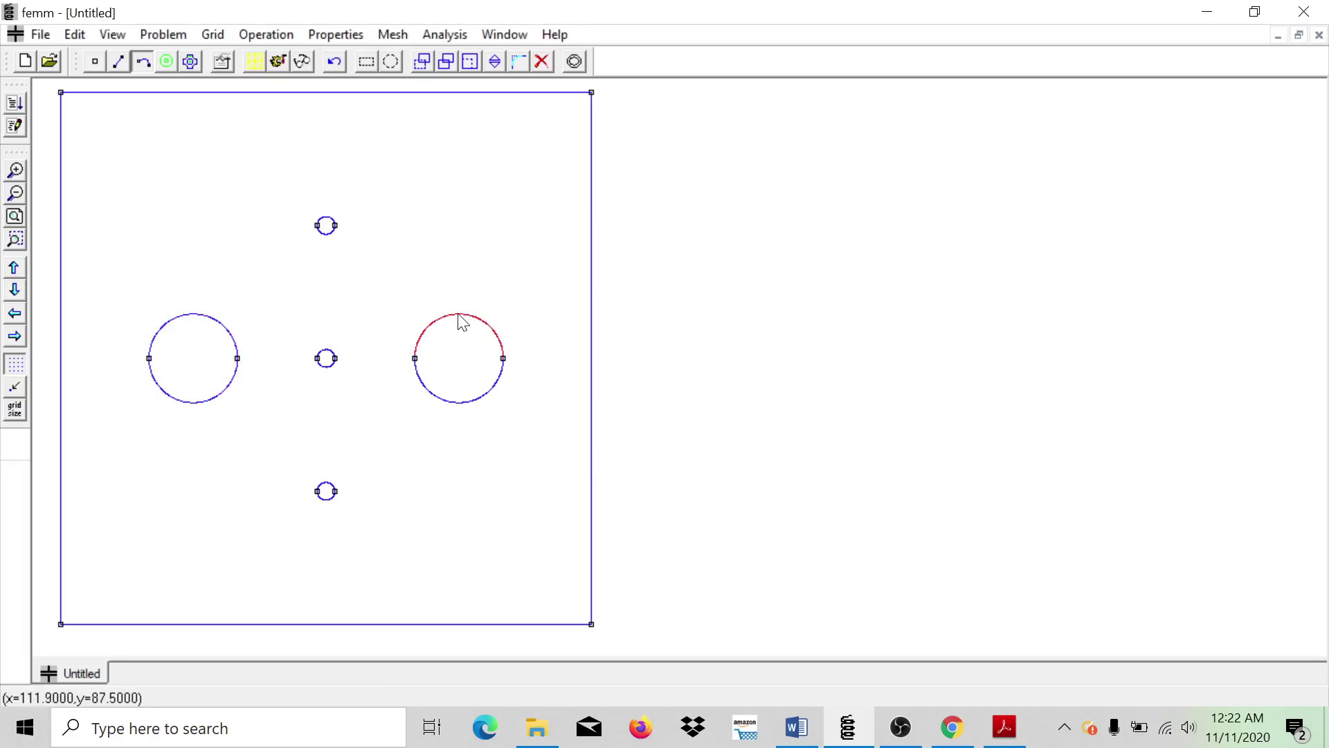
click(466, 402)
click(257, 36)
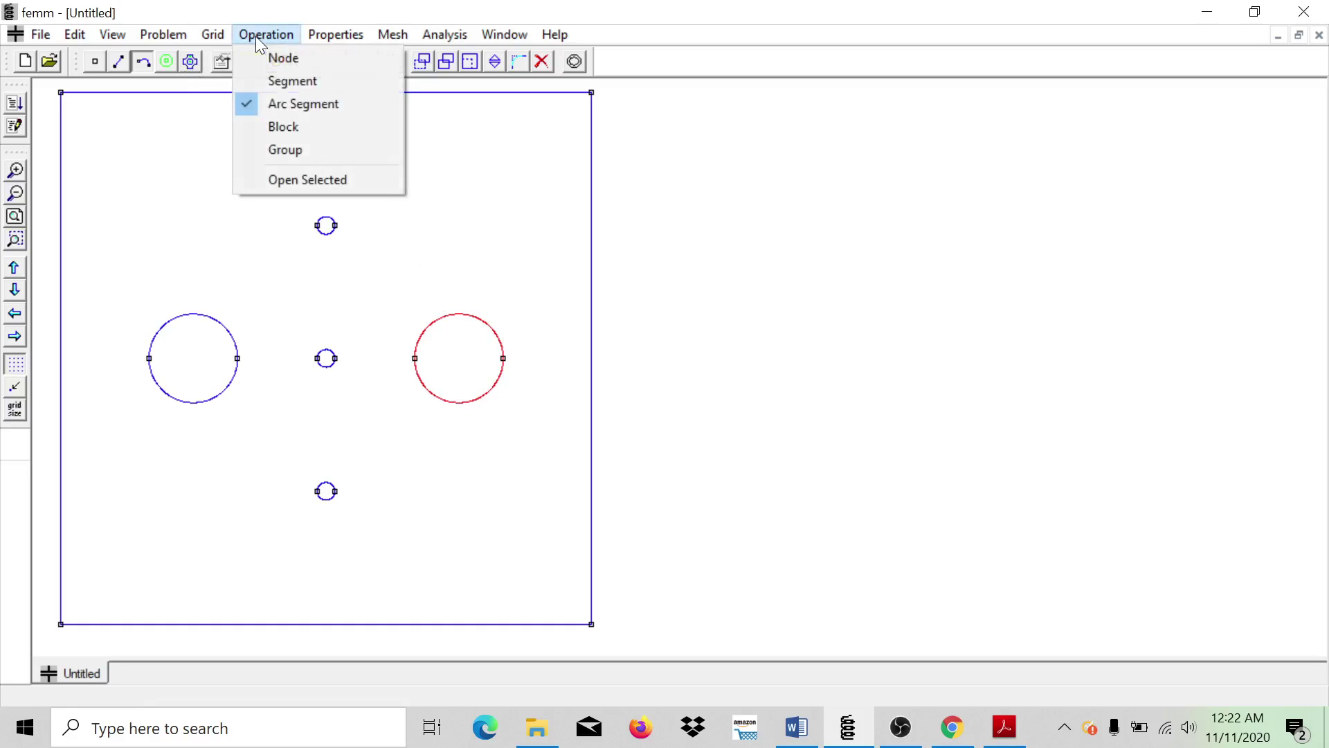
click(323, 181)
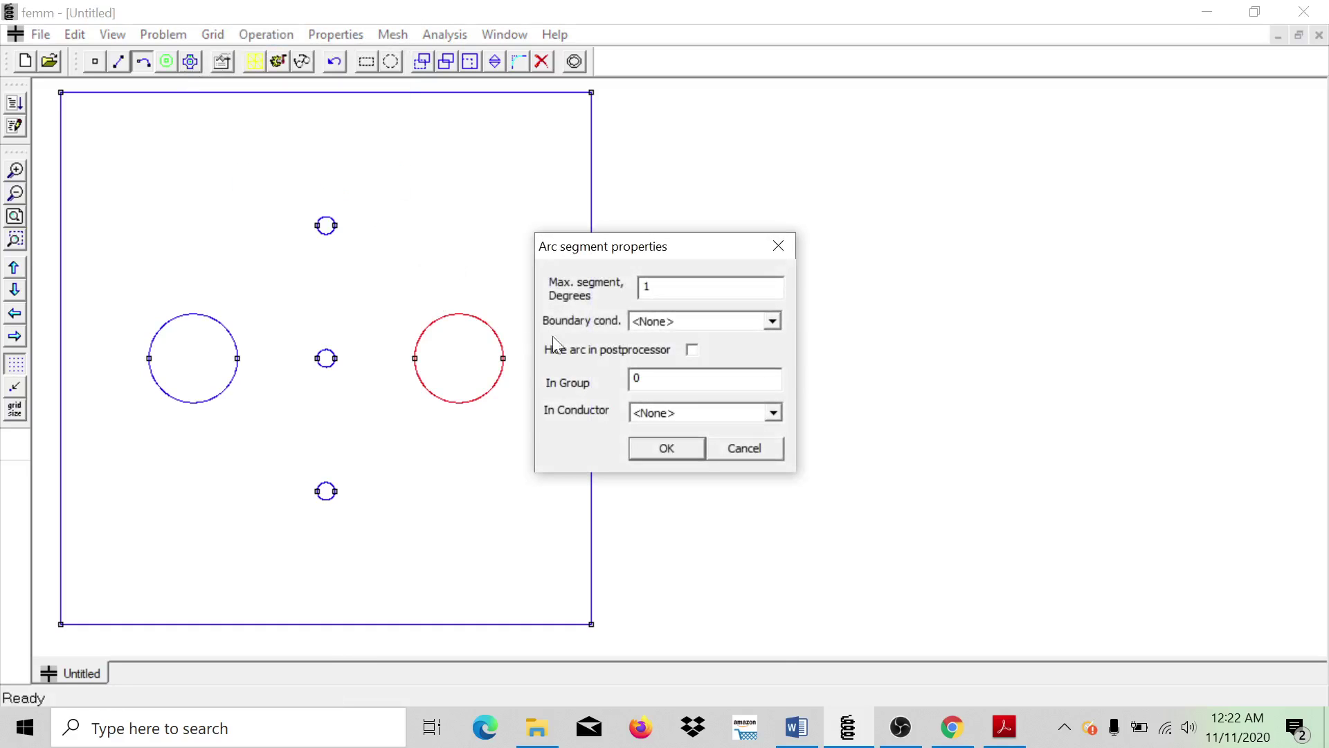
click(727, 416)
click(707, 460)
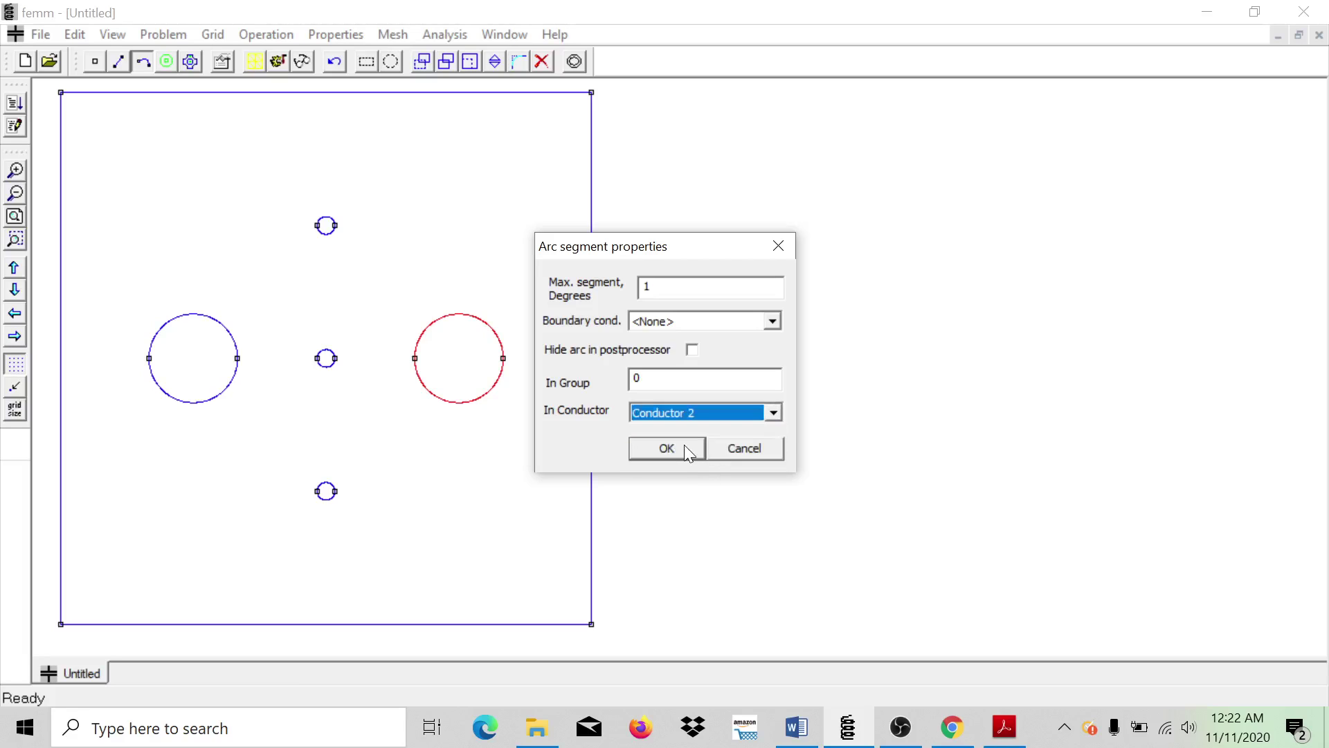
click(686, 448)
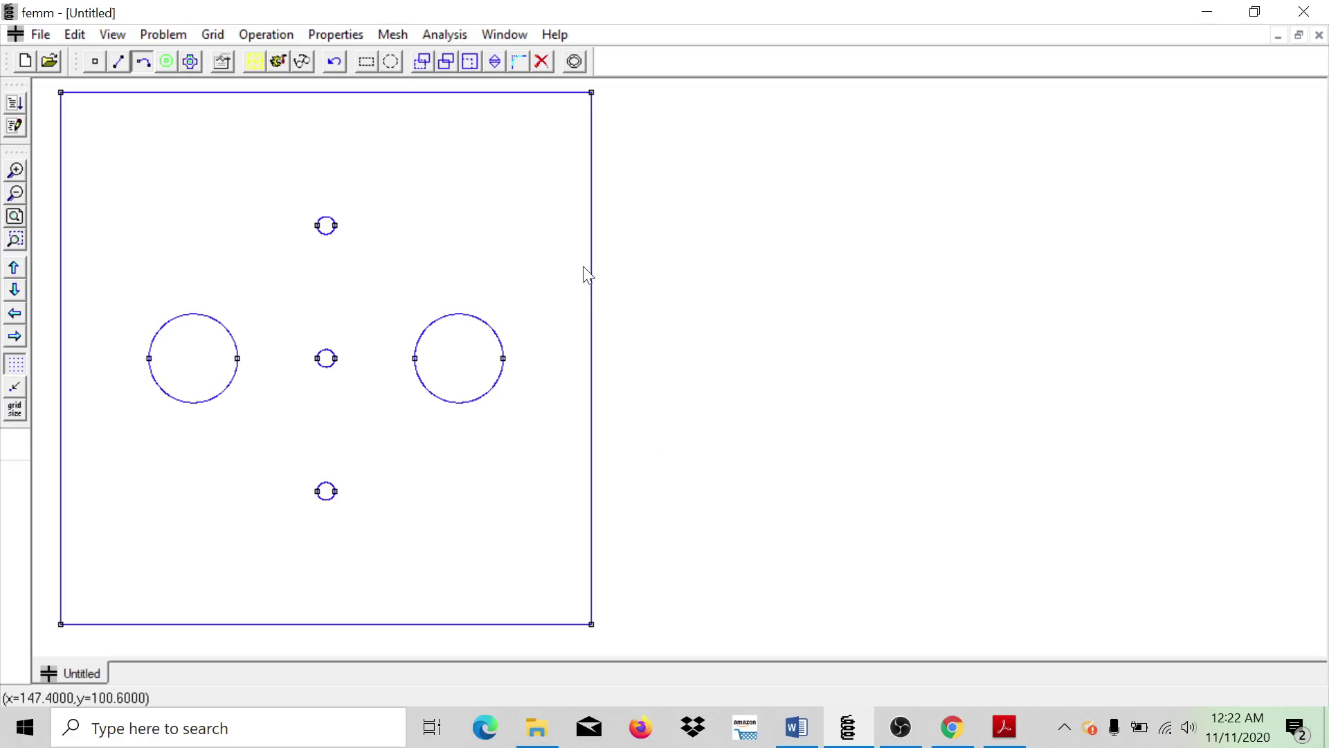
Step: Apply the Boarder boundary condition to all four sides of the outer square
click(117, 64)
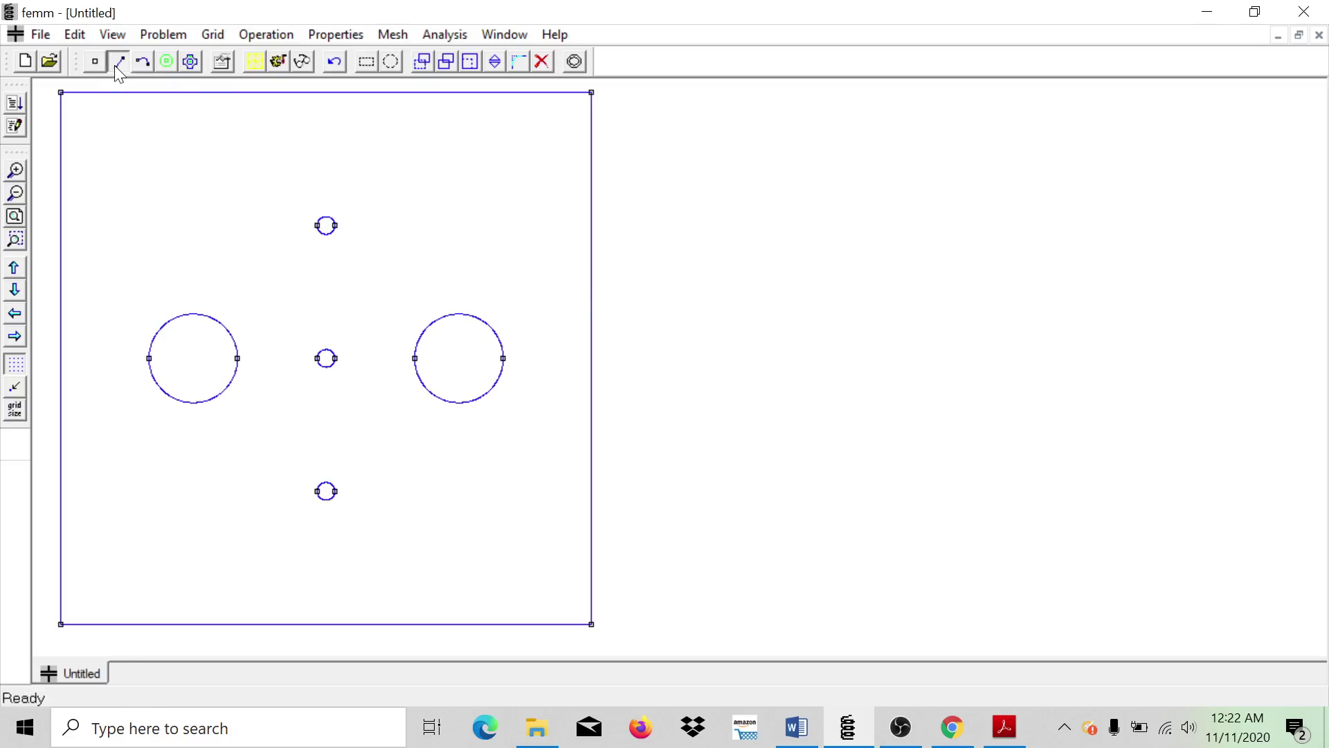
right_click(267, 97)
right_click(594, 293)
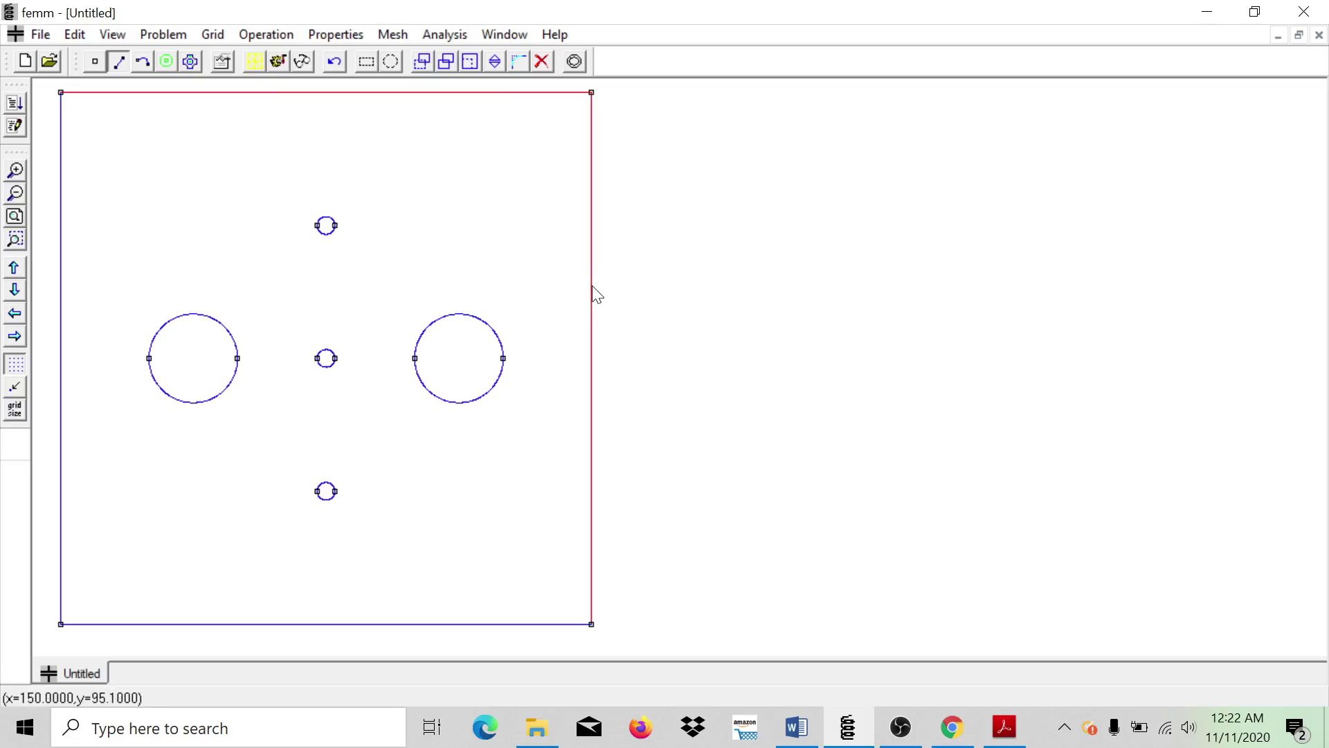
right_click(329, 630)
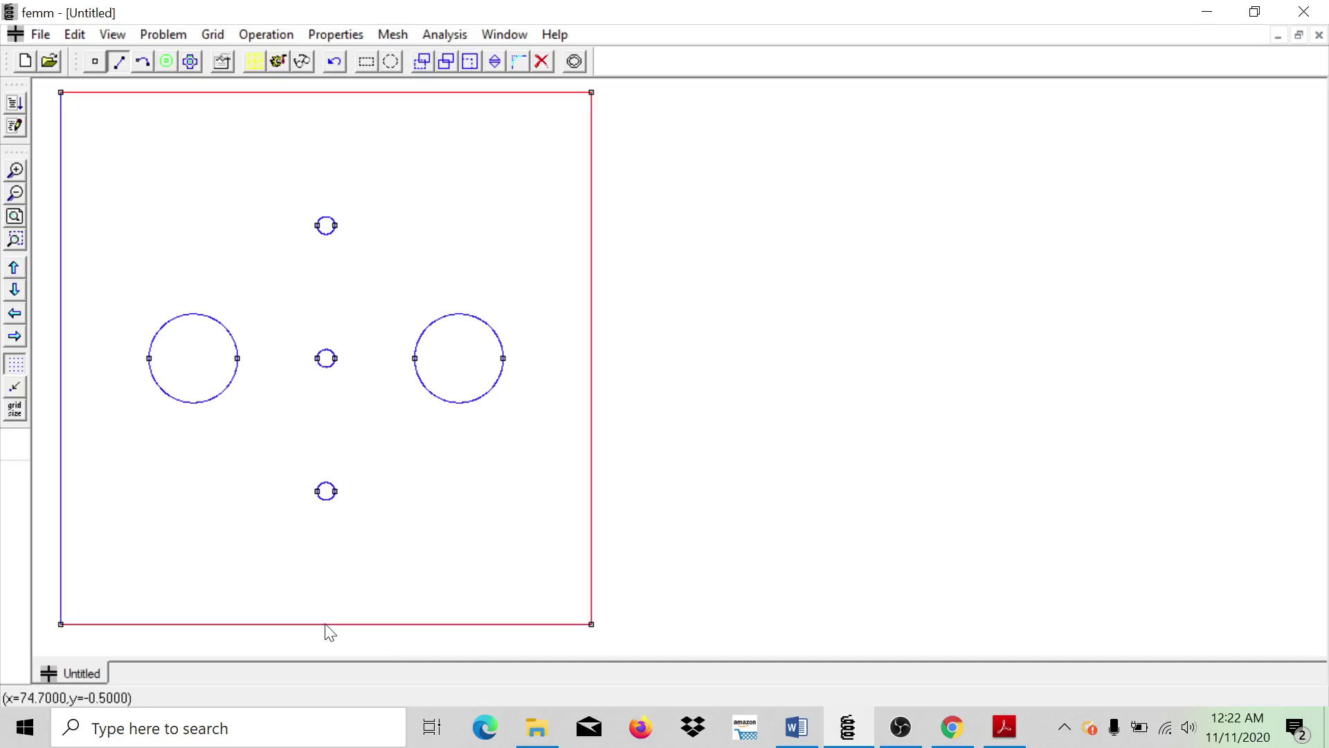
right_click(61, 421)
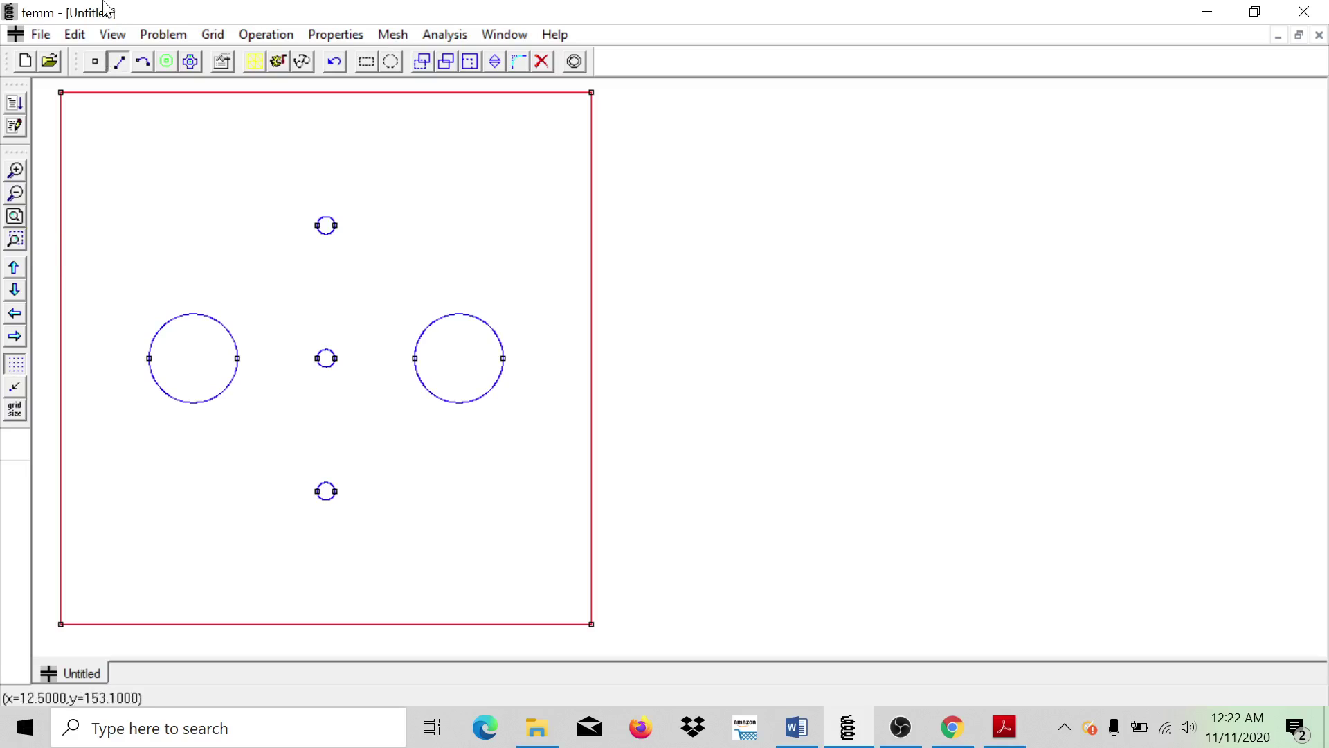
click(273, 36)
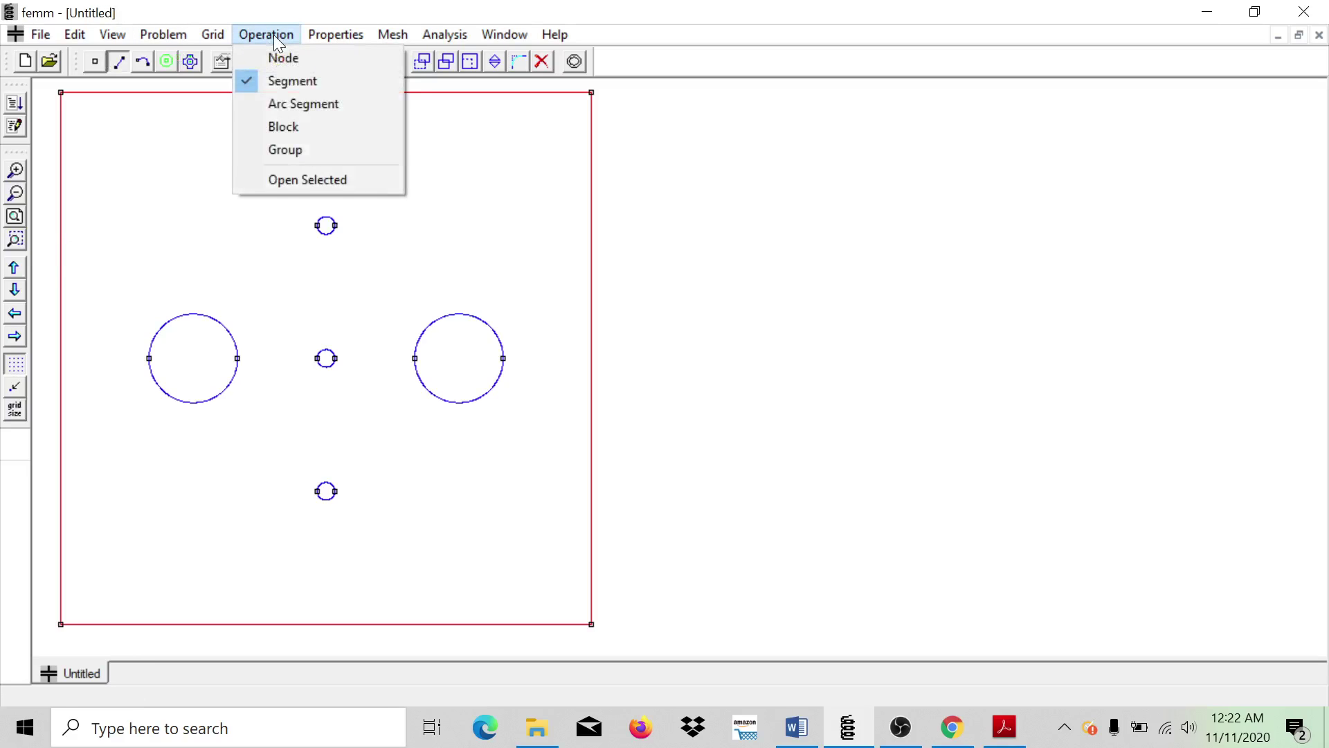
click(302, 183)
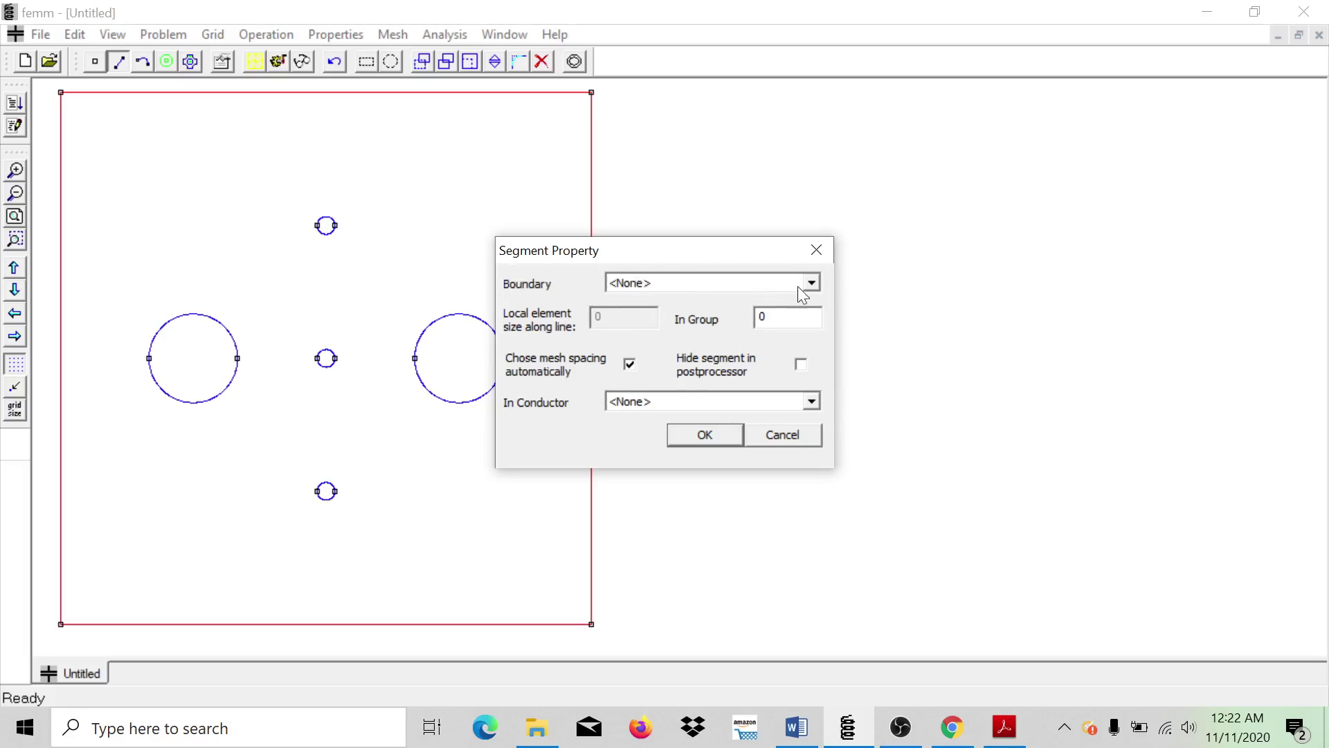
click(810, 283)
click(653, 311)
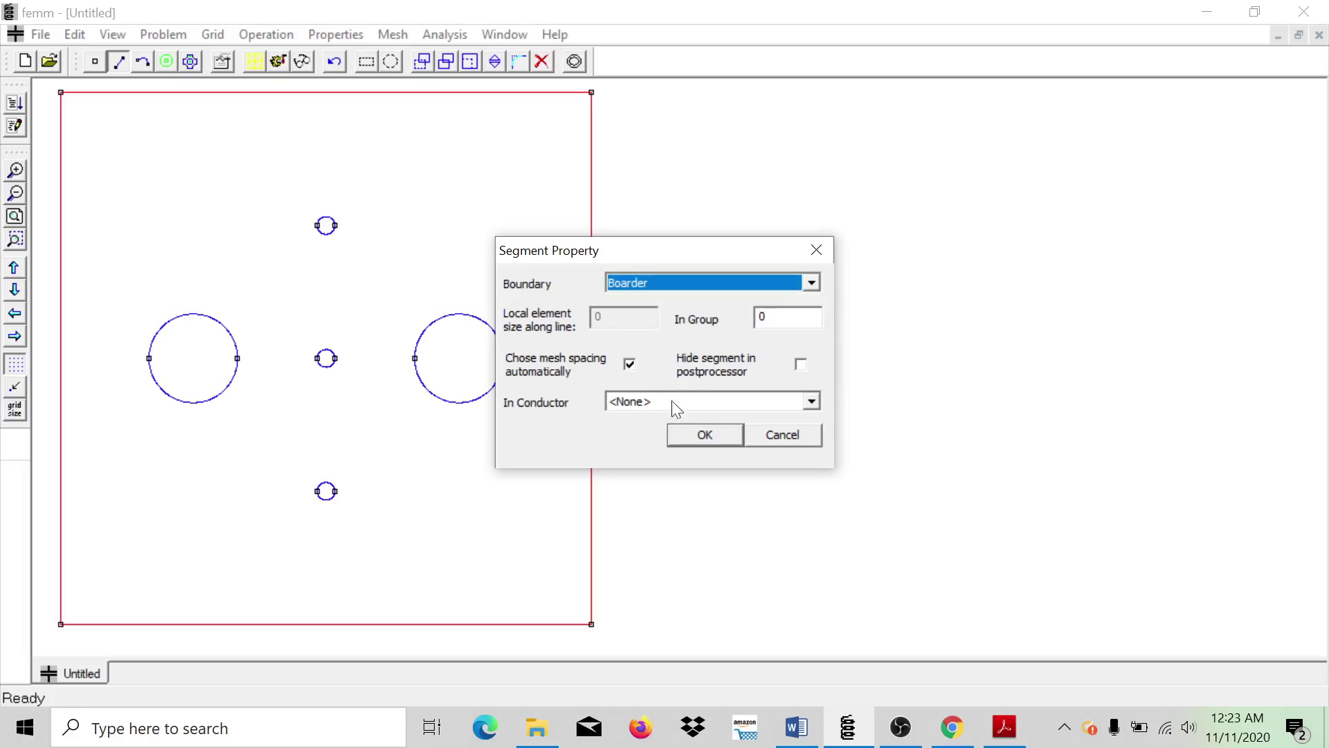
click(711, 435)
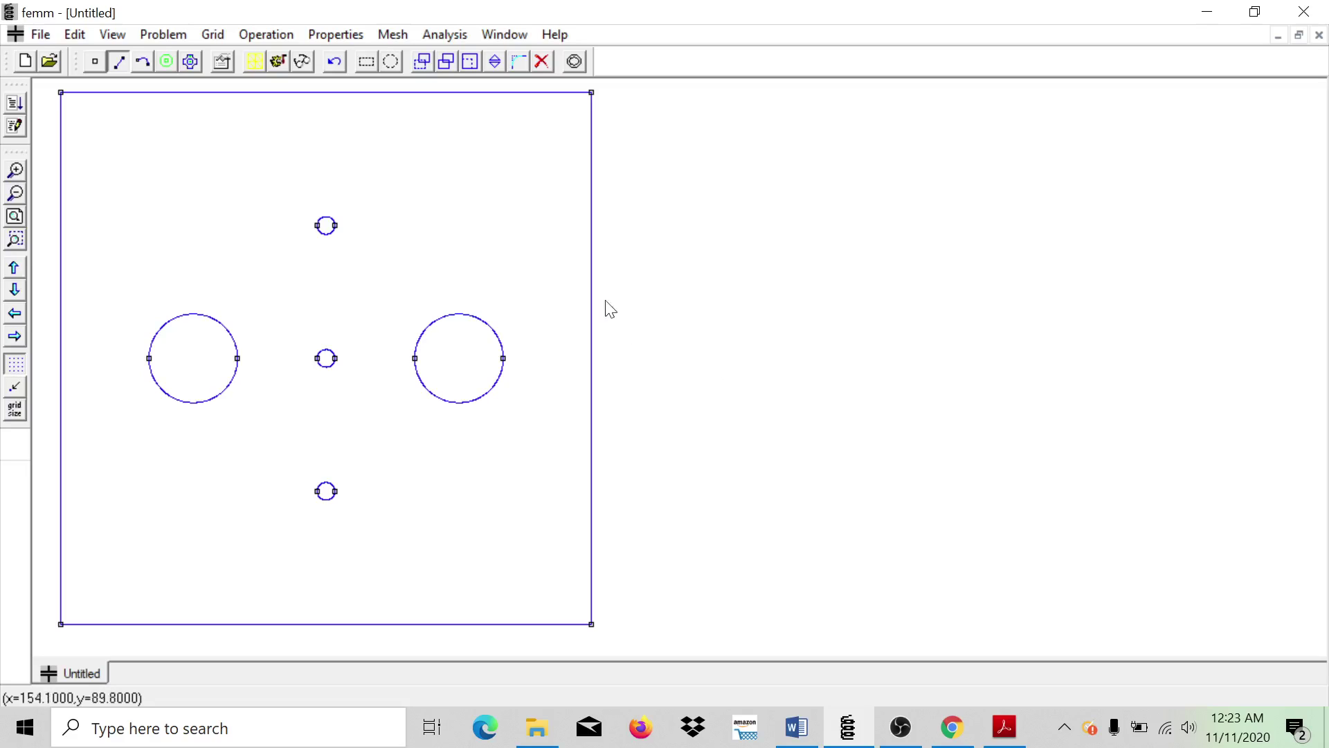
Step: Place a block label inside the large left circle and set its block type to Water
click(167, 63)
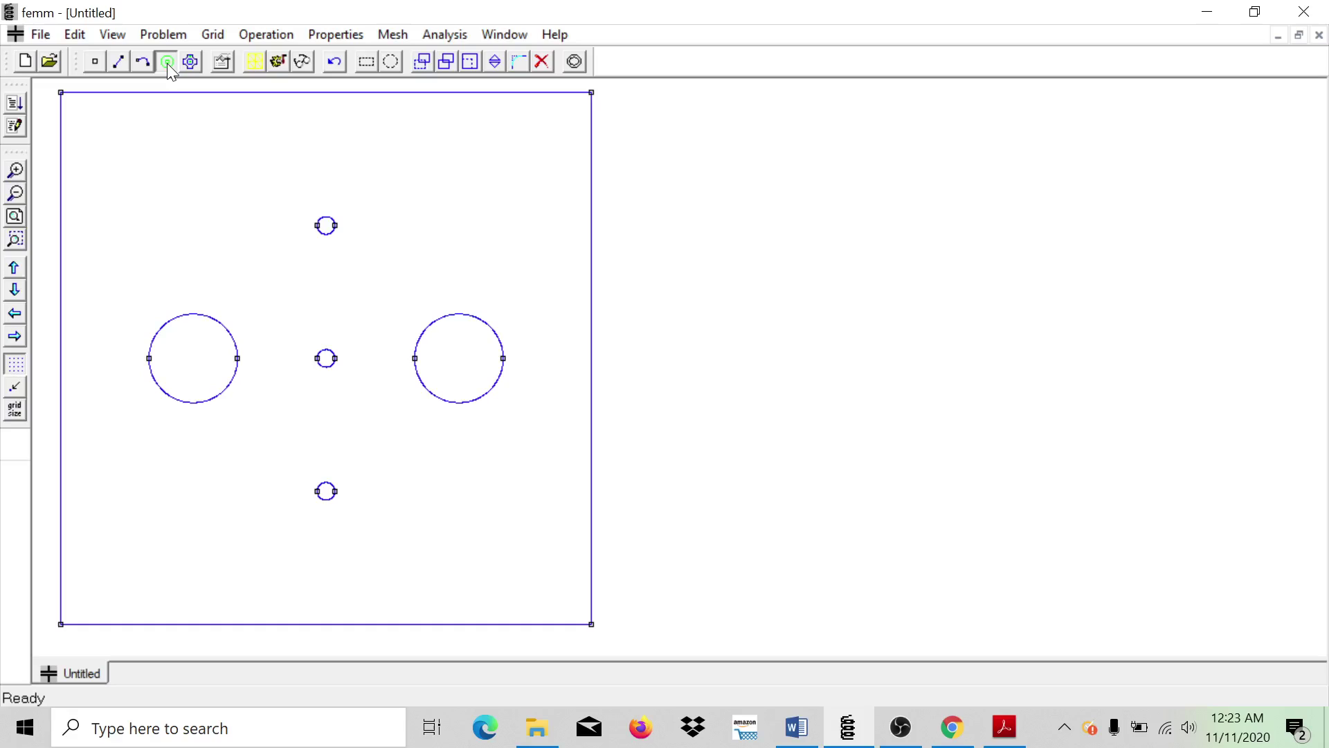
click(190, 350)
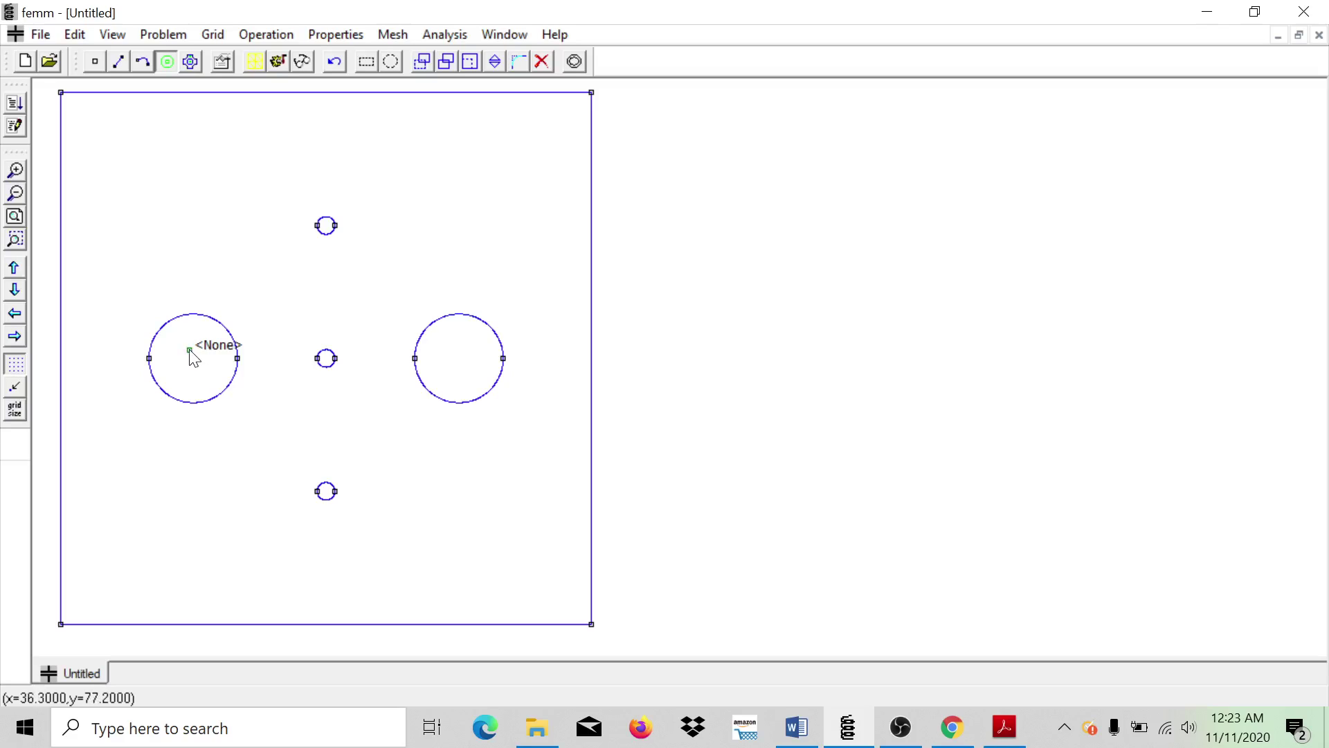
right_click(195, 357)
key(space)
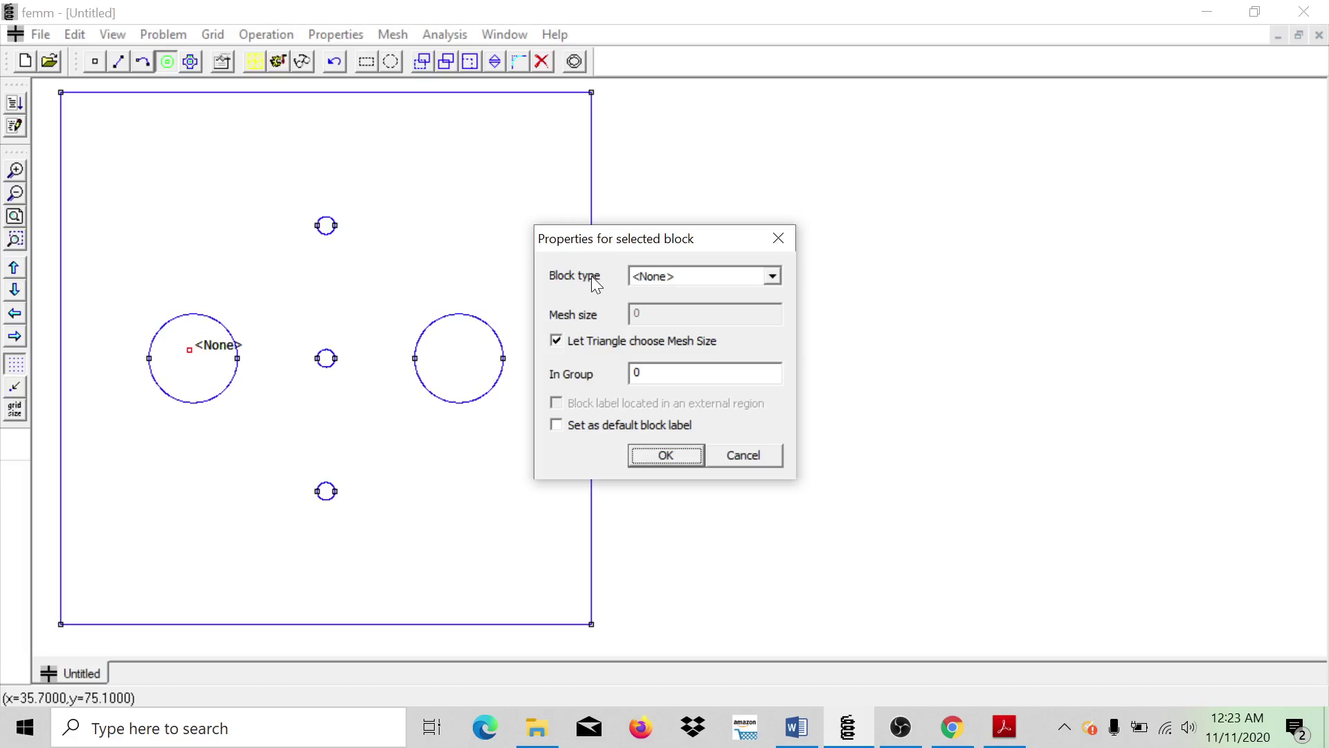
click(712, 278)
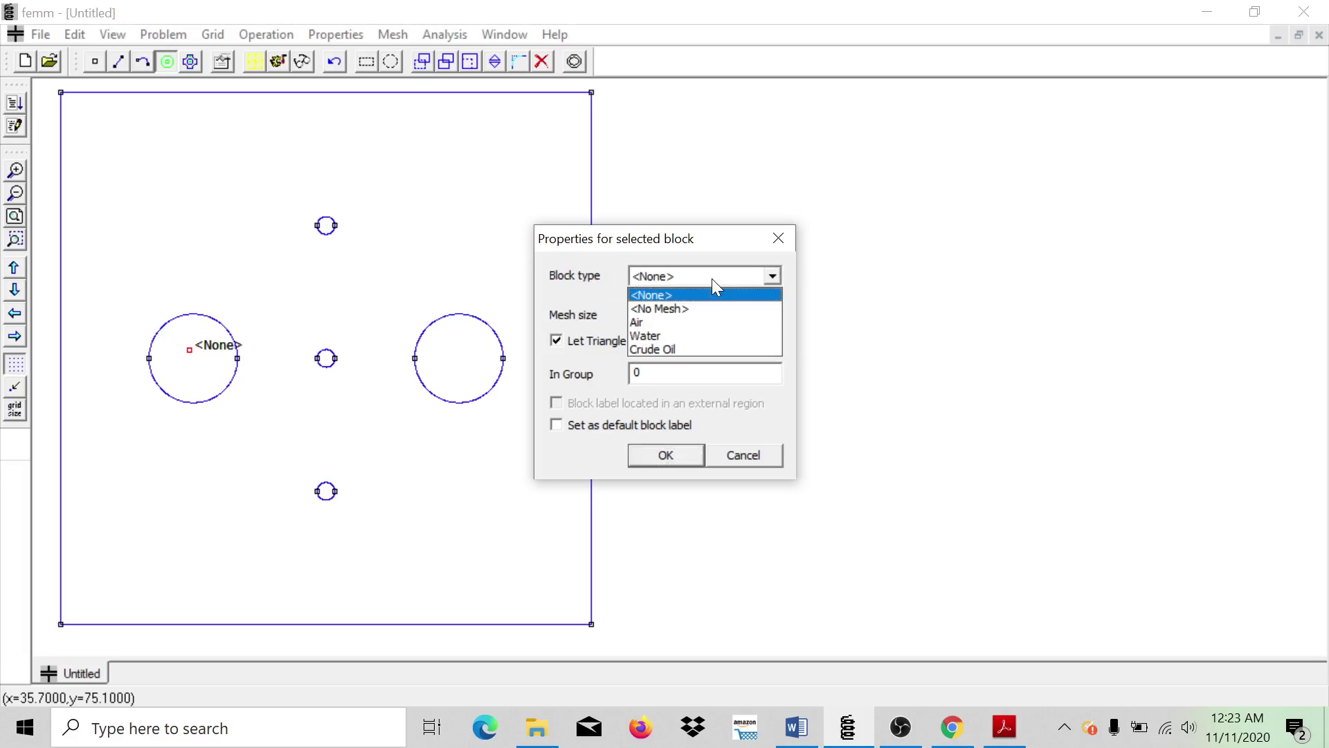
click(675, 335)
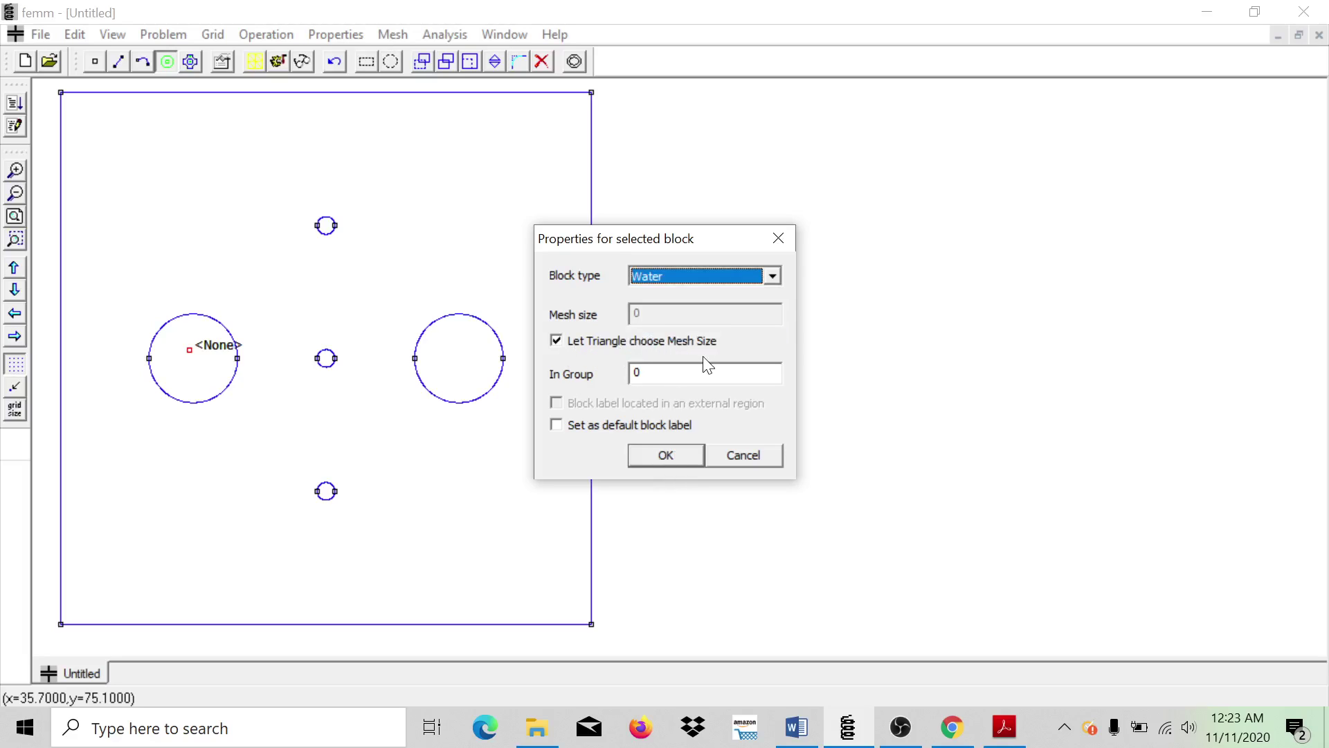
click(683, 455)
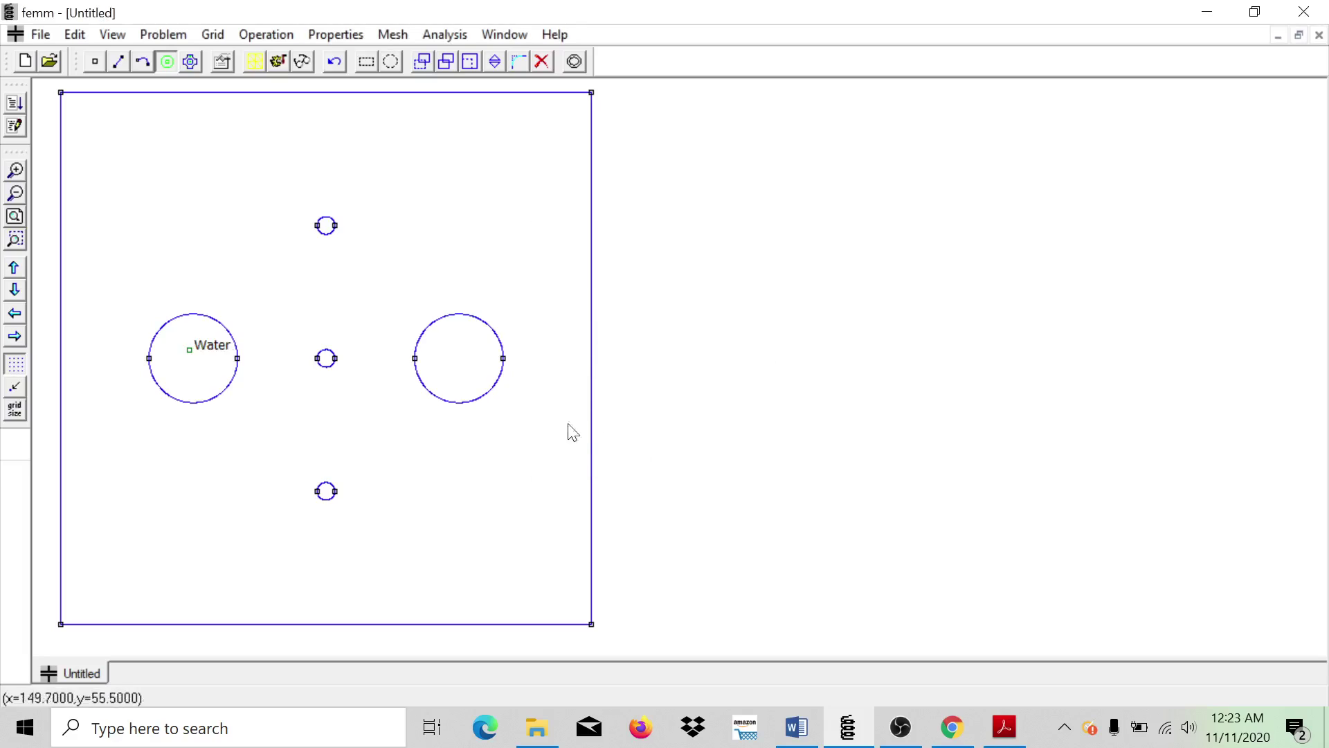
Step: Place a block label inside the large right circle and set its block type to Water
click(463, 356)
right_click(462, 353)
key(space)
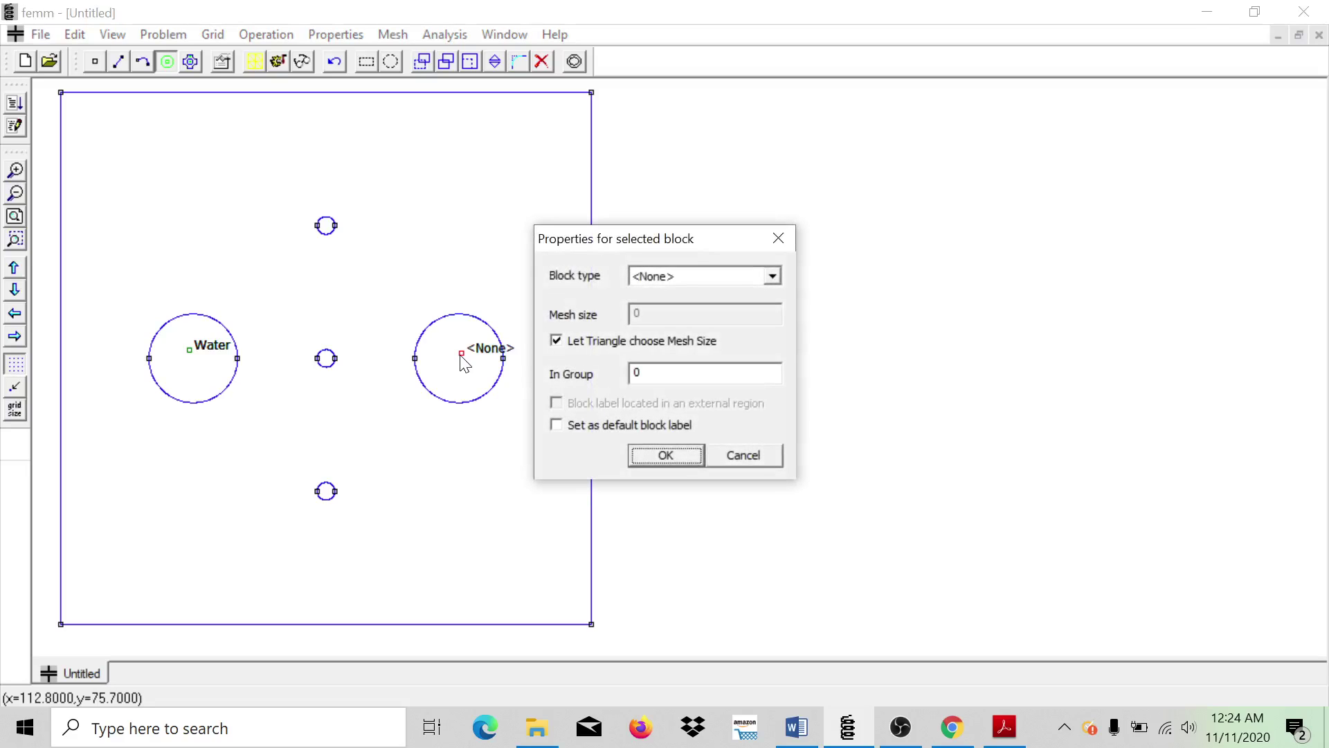
click(717, 277)
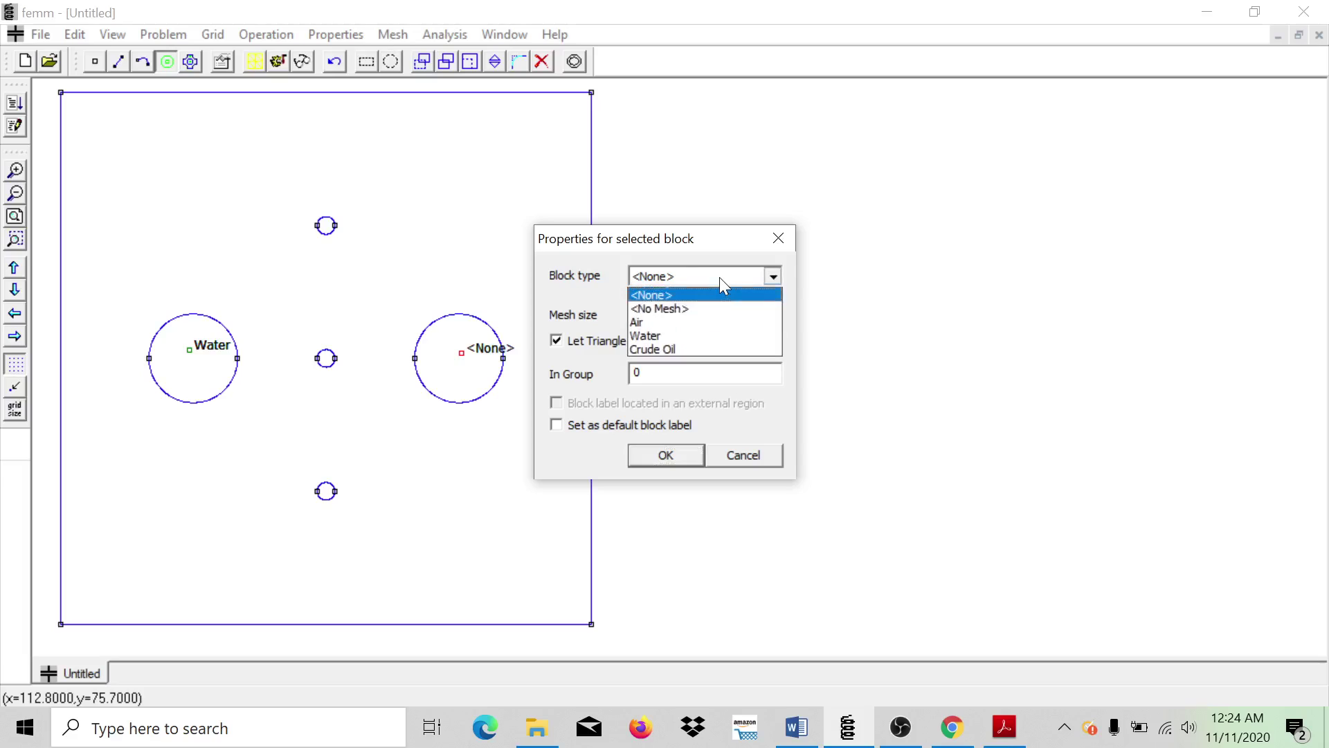
click(691, 335)
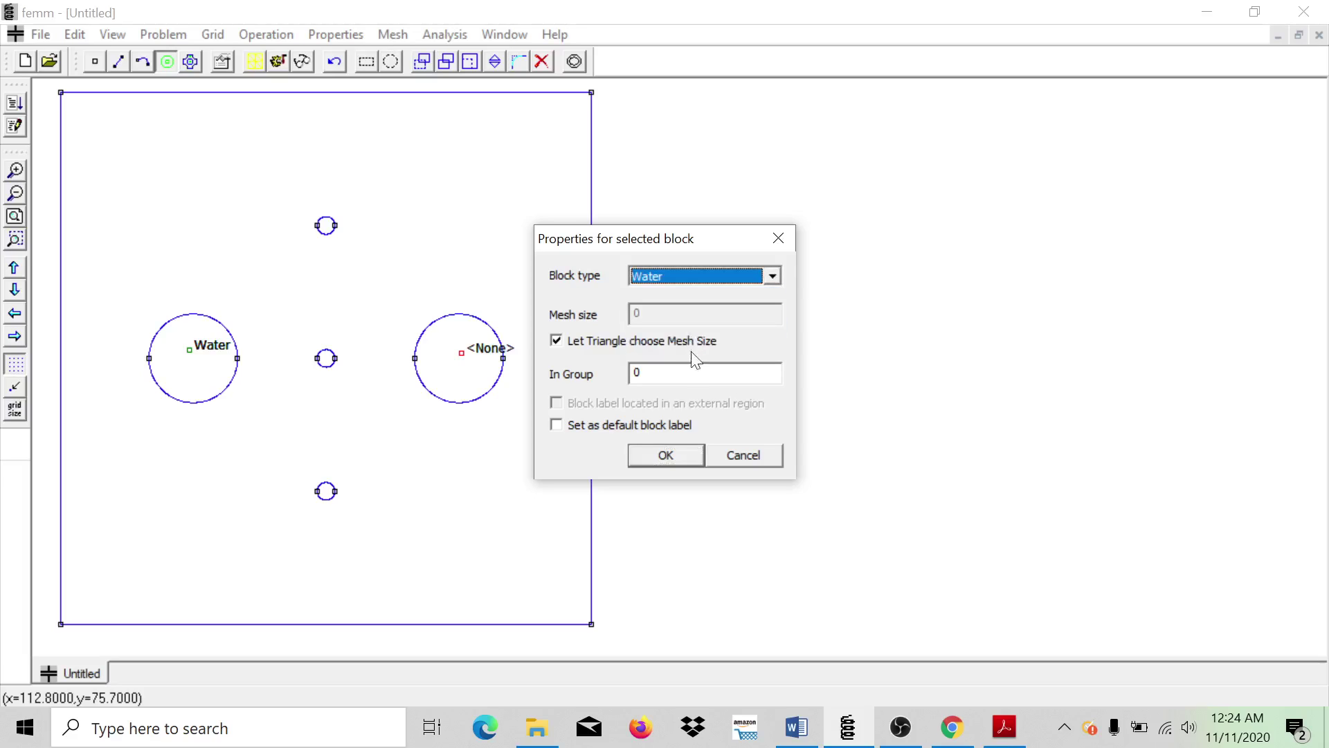
click(684, 454)
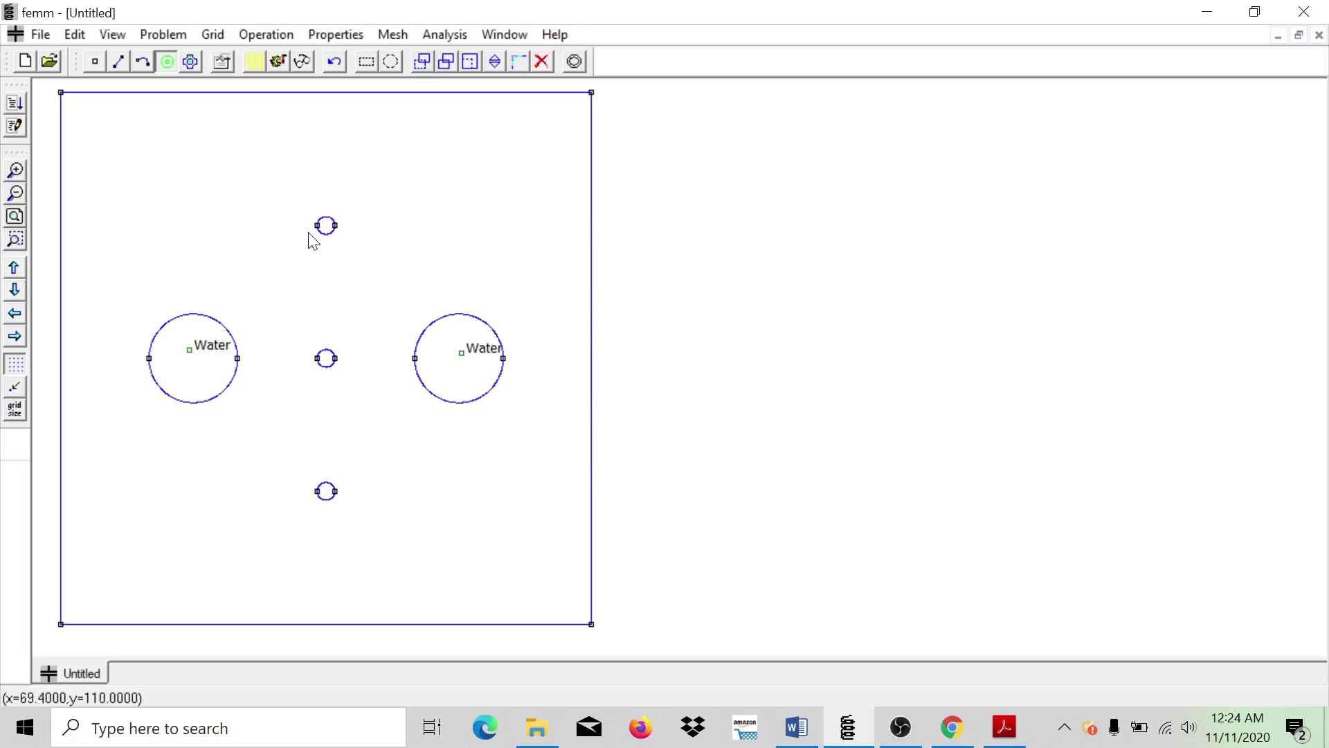
Step: Place a block label inside the upper small circle and set its block type to Crude Oil
click(324, 225)
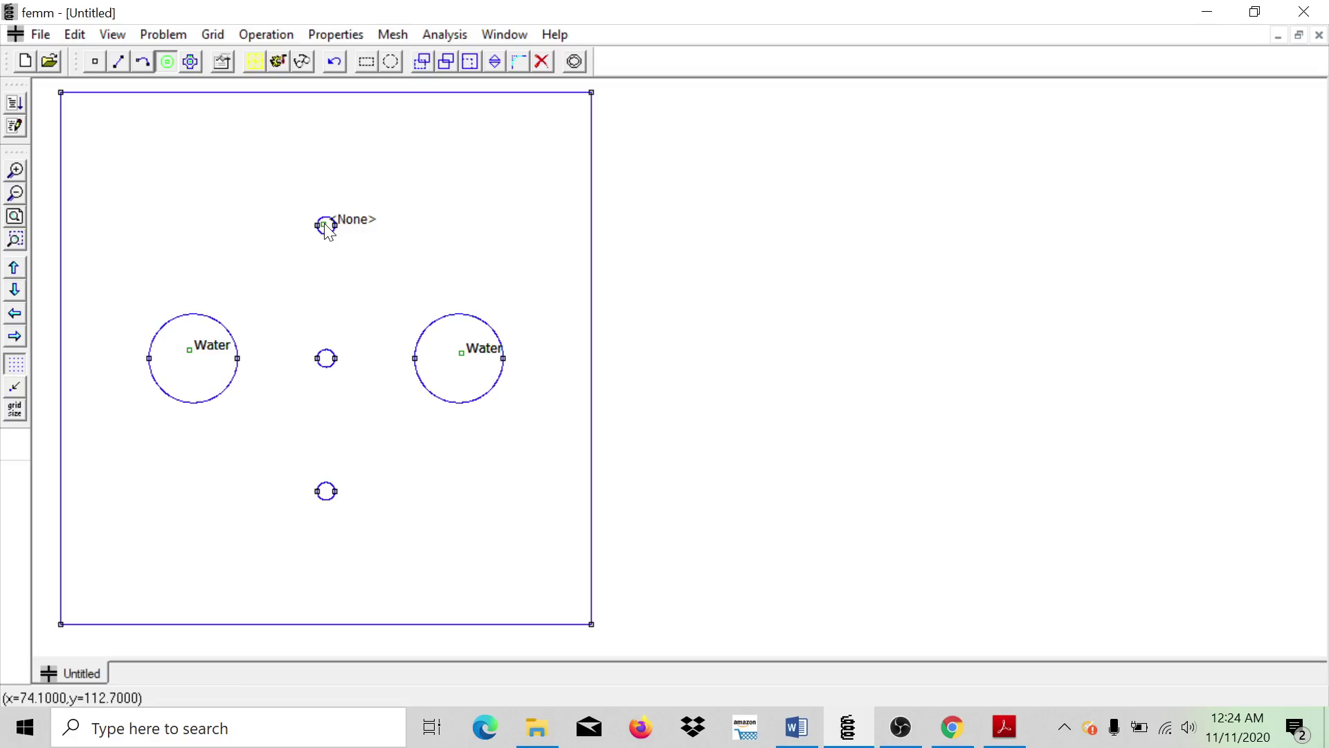
right_click(324, 225)
key(space)
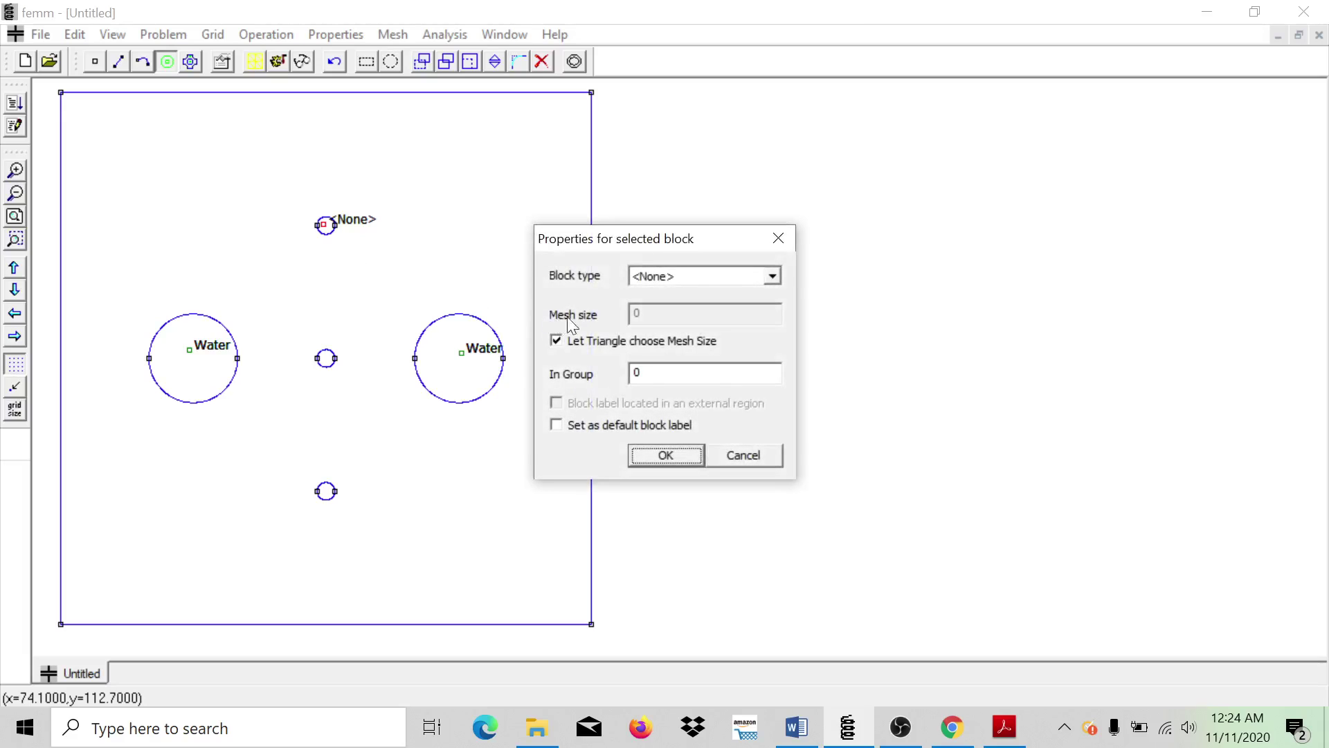
click(698, 274)
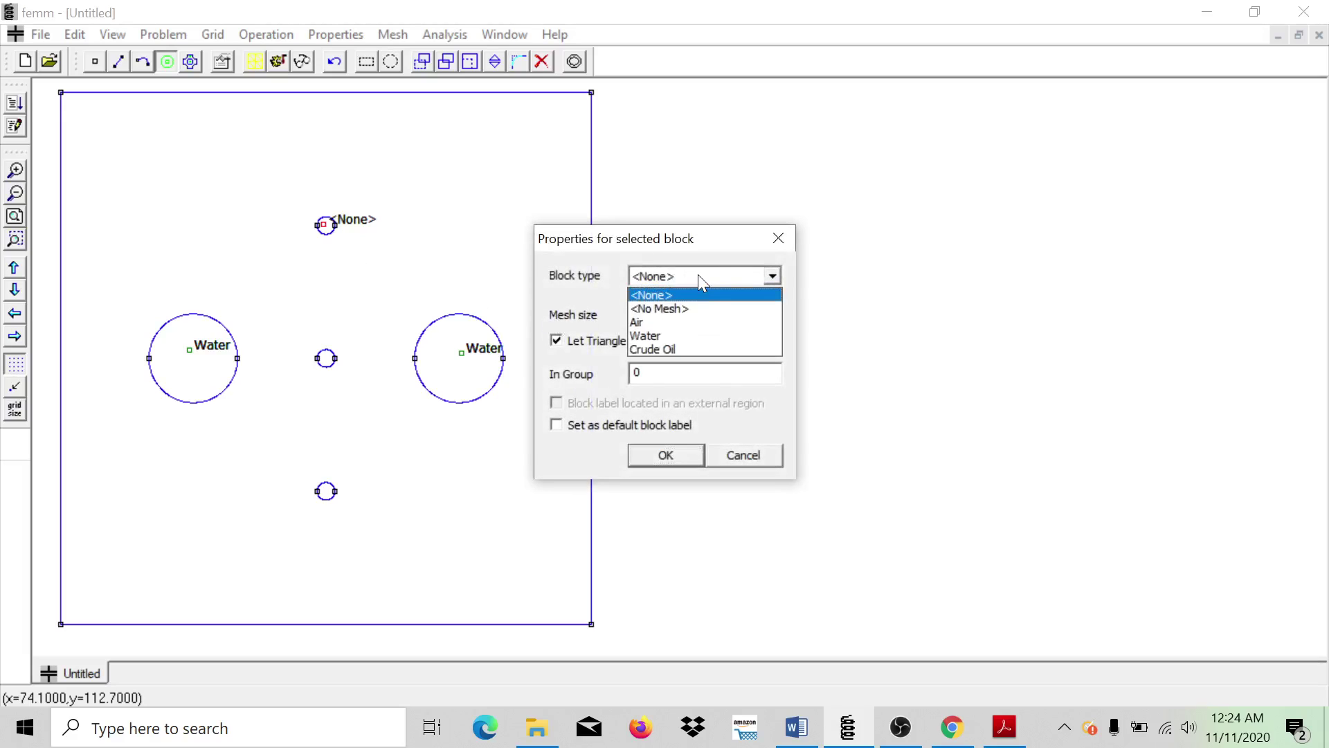
click(666, 350)
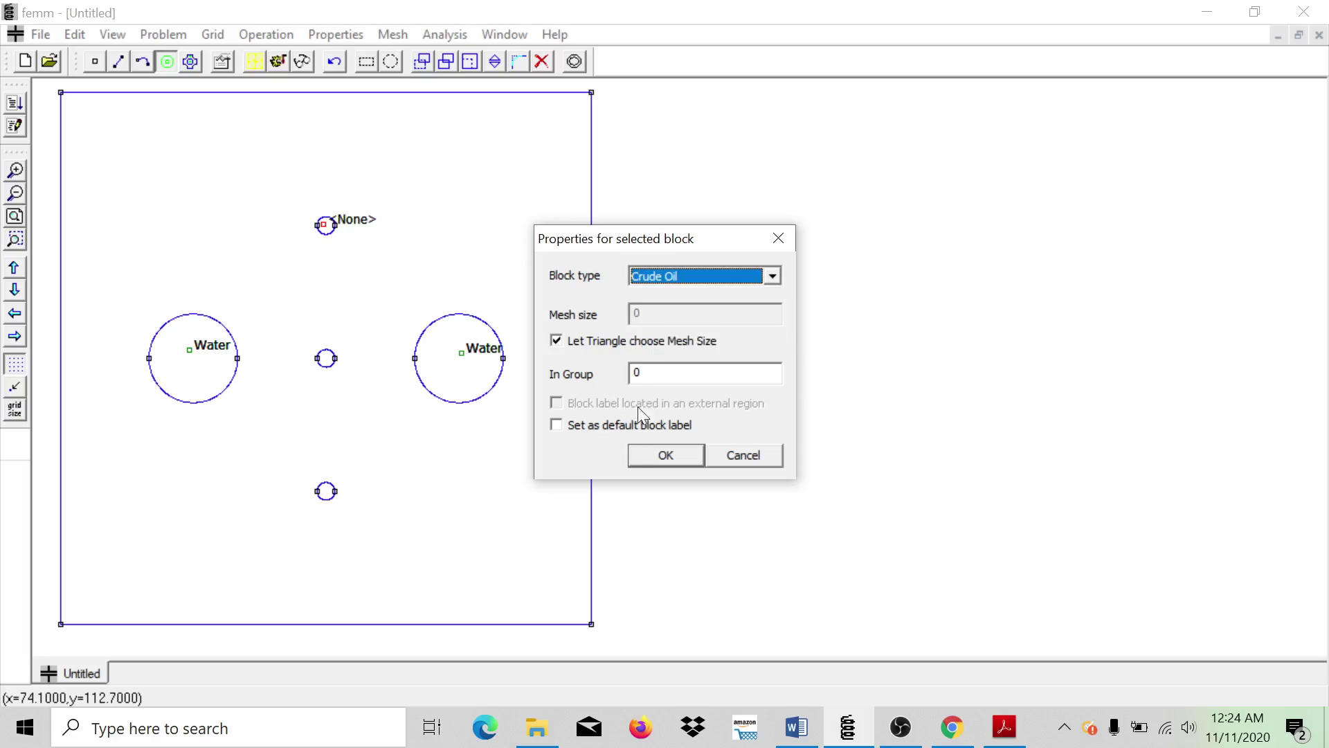
click(649, 456)
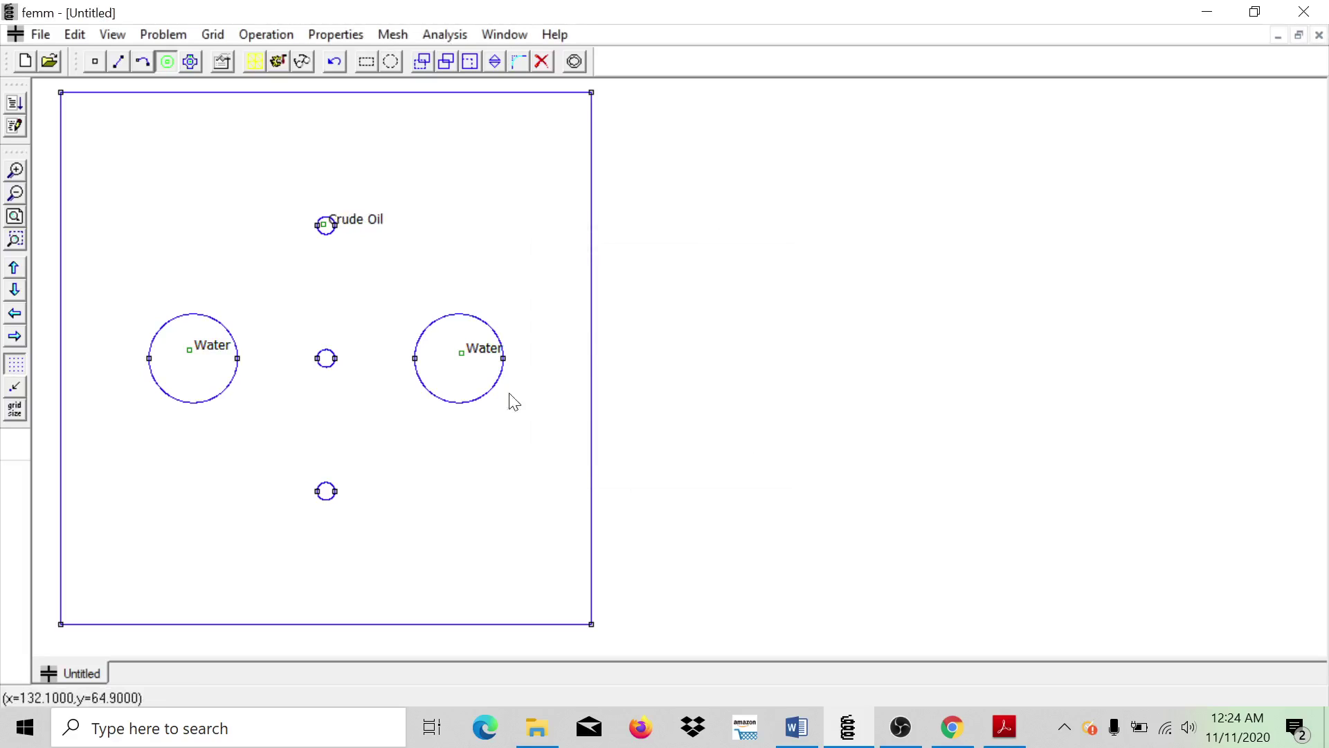
Step: Place a block label inside the middle small circle and set its block type to Water
click(327, 360)
right_click(327, 361)
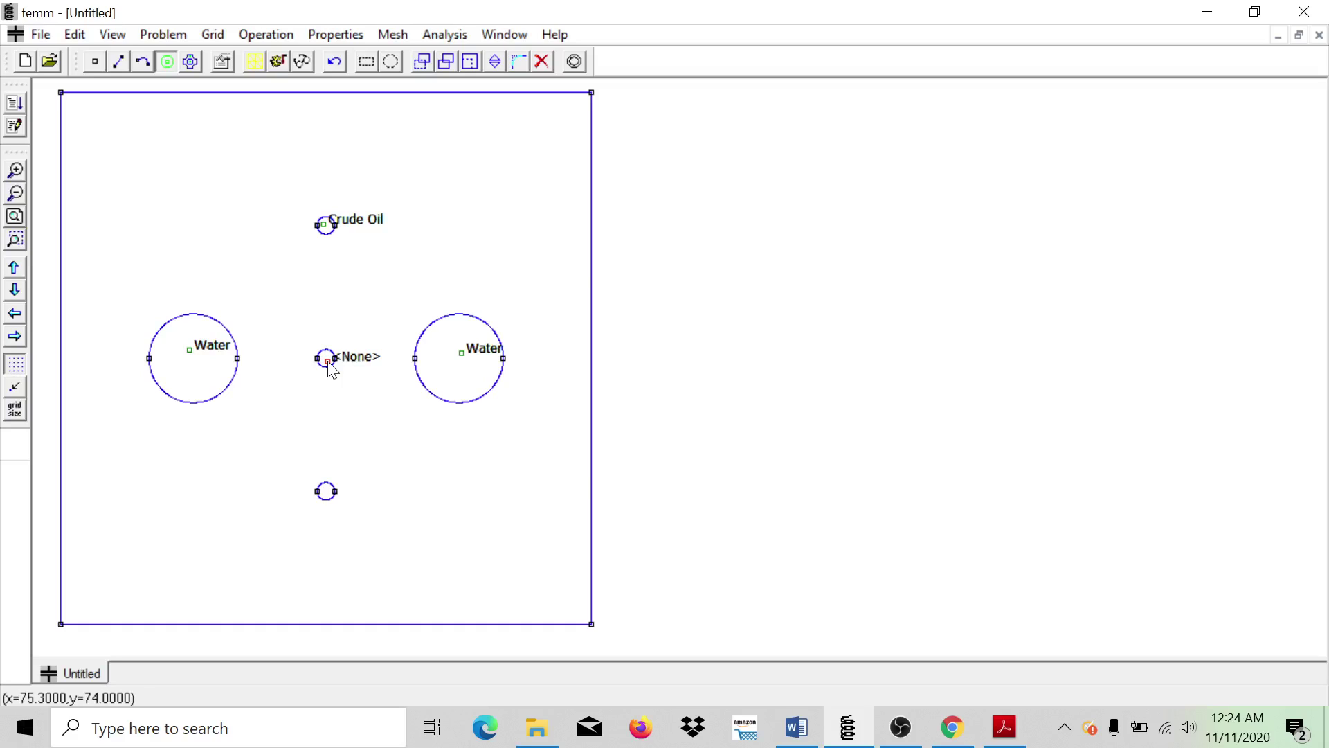
key(space)
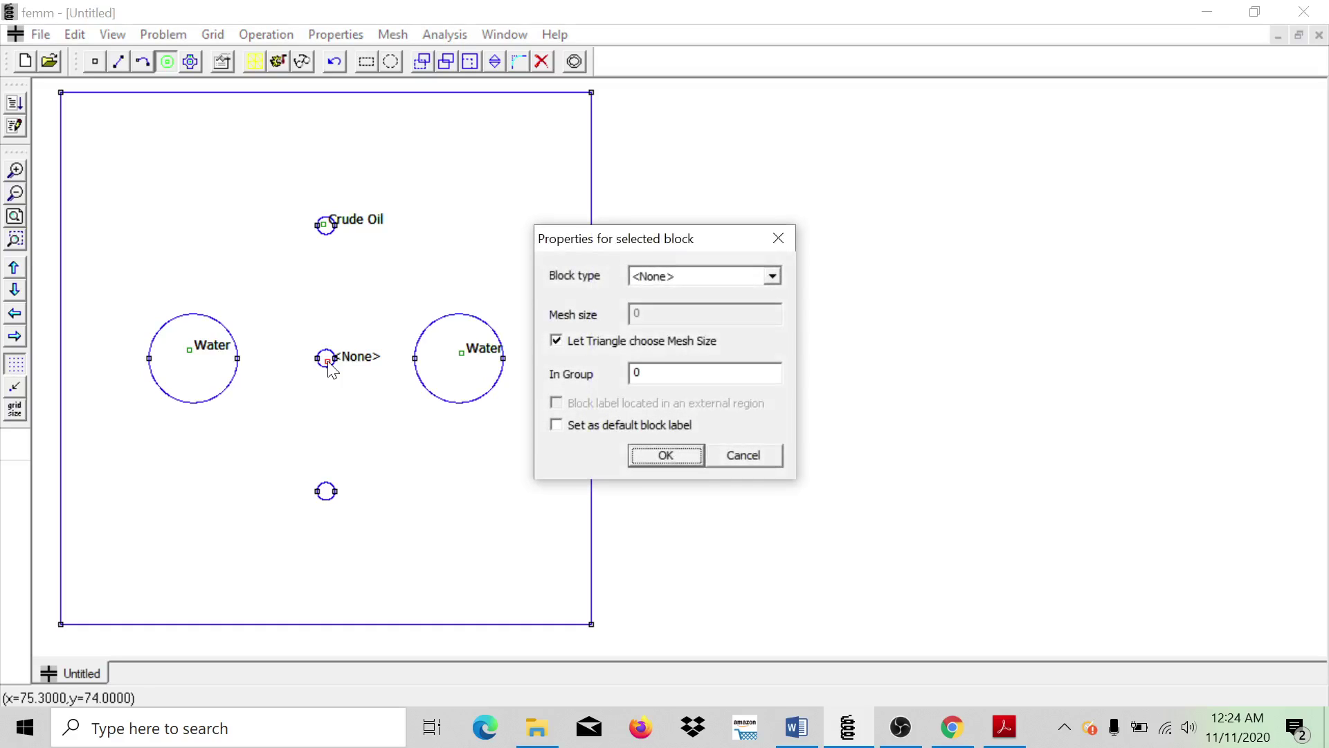
click(666, 280)
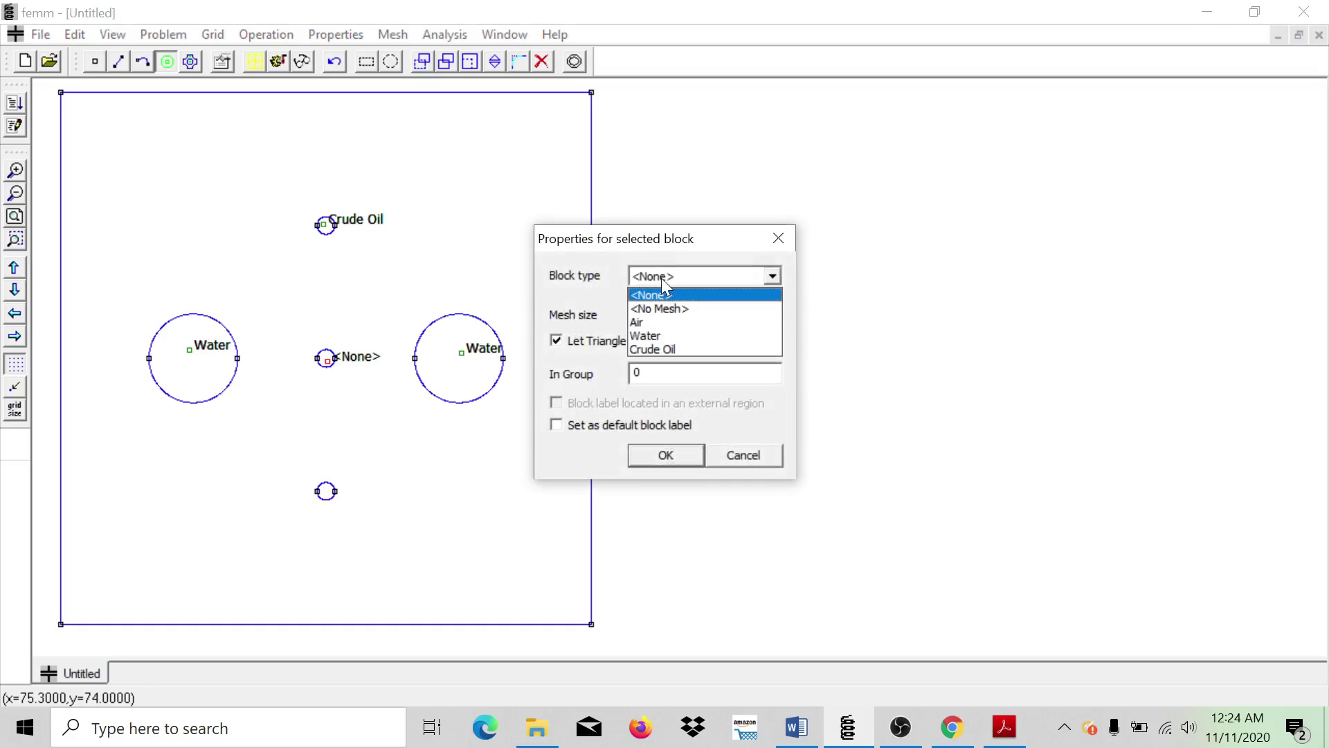
click(663, 334)
click(665, 456)
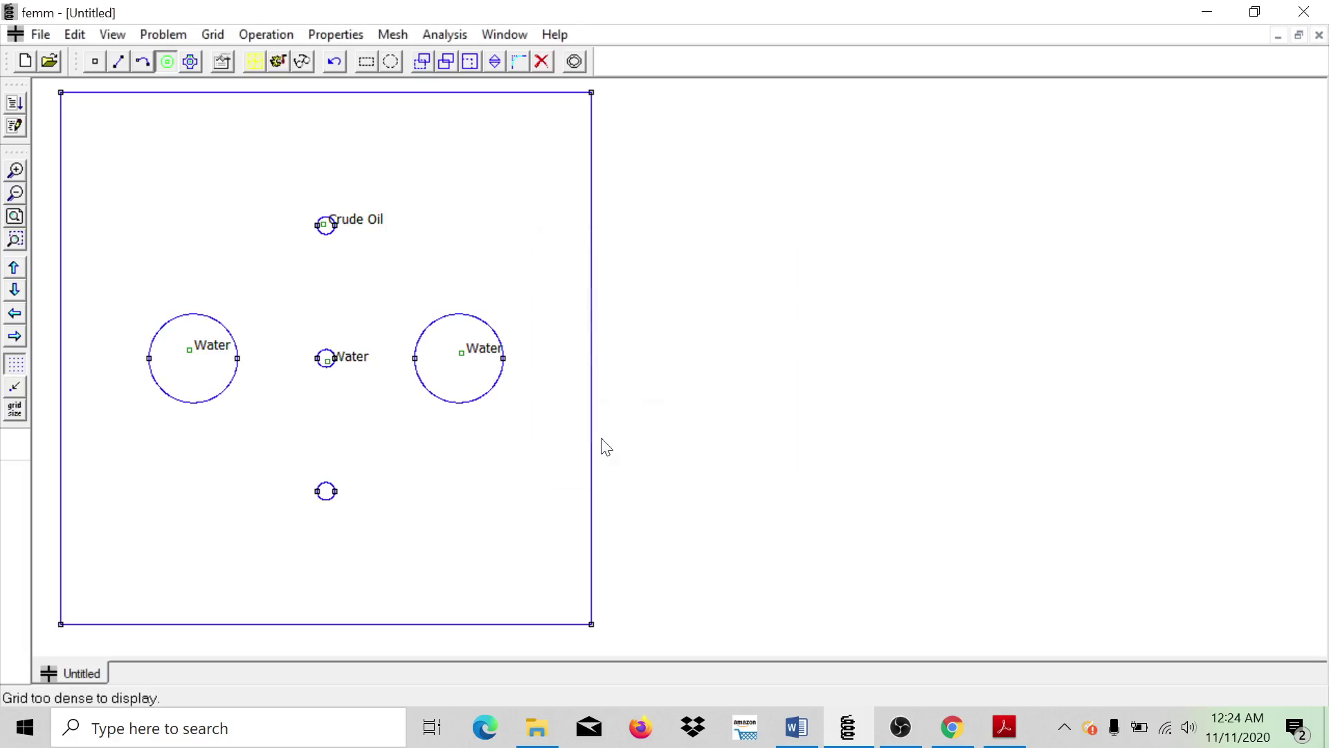
Step: Place a block label inside the lower small circle and set its block type to Air
click(327, 495)
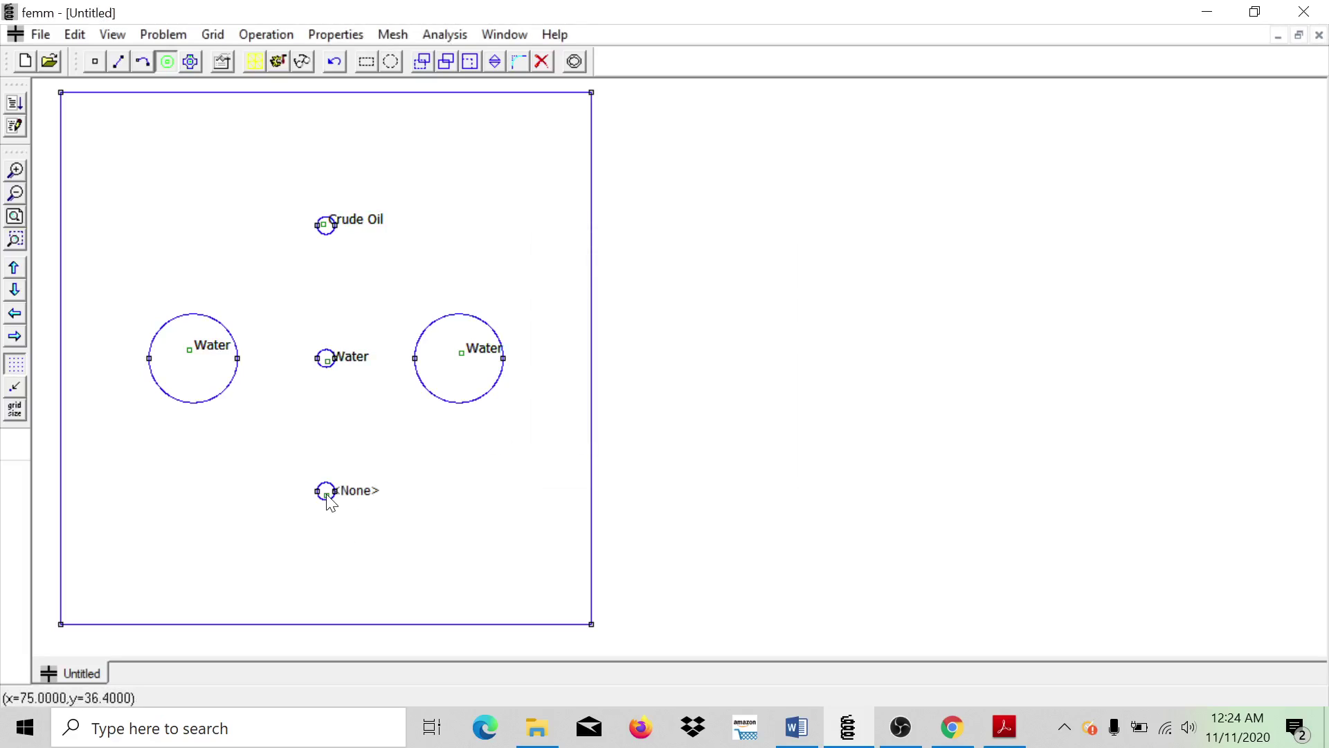
right_click(327, 496)
key(space)
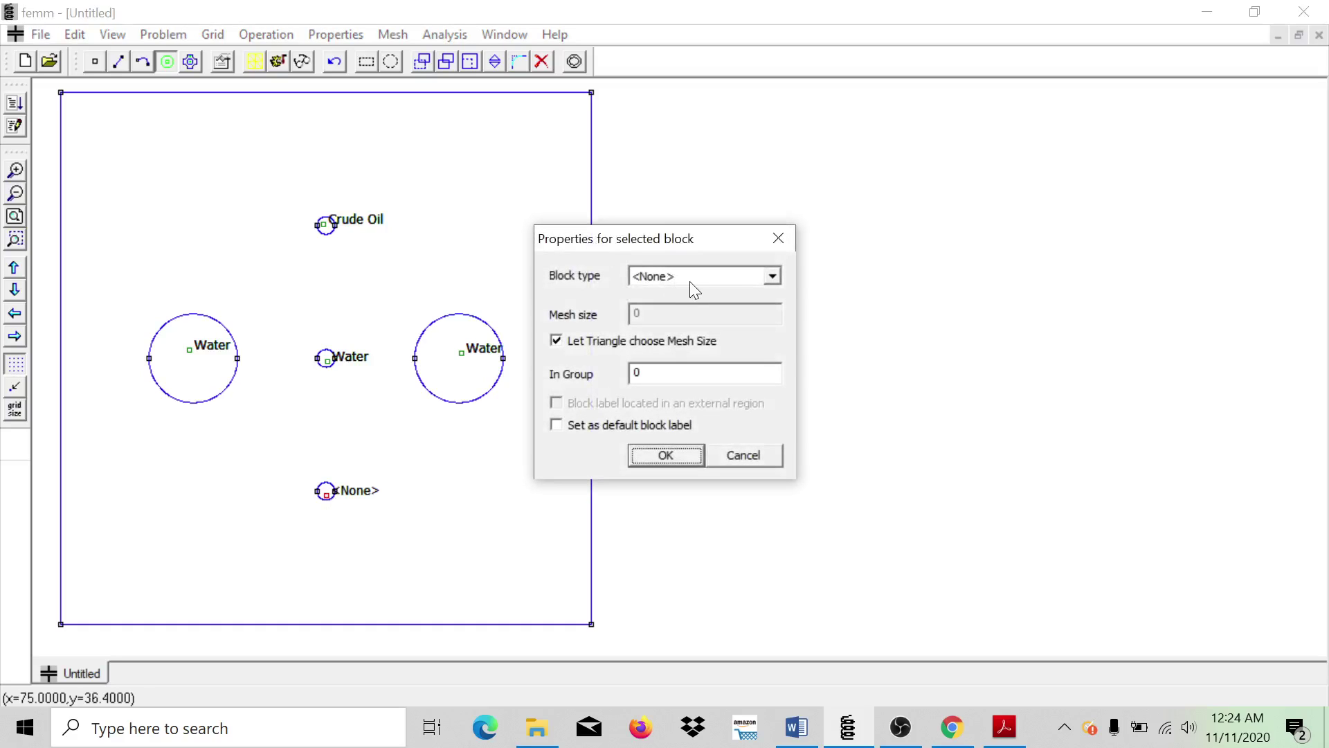
click(691, 280)
click(675, 322)
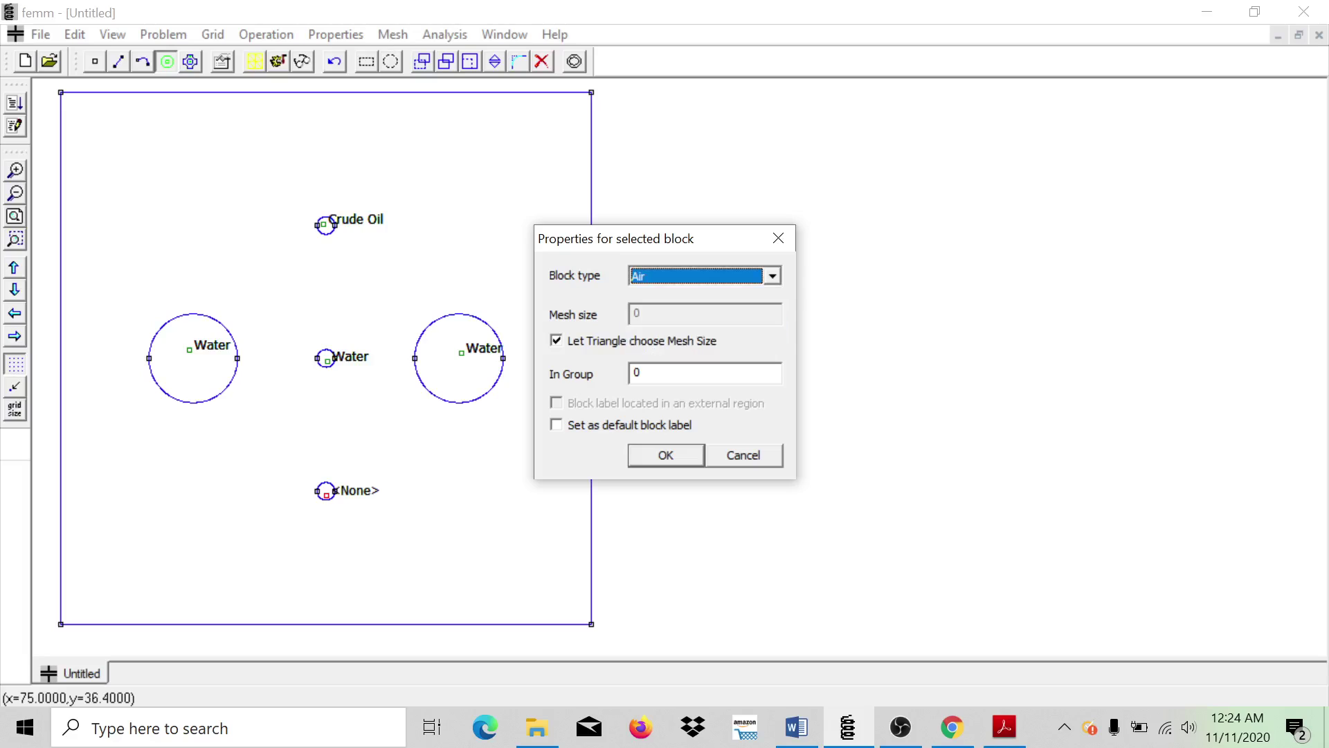
click(667, 459)
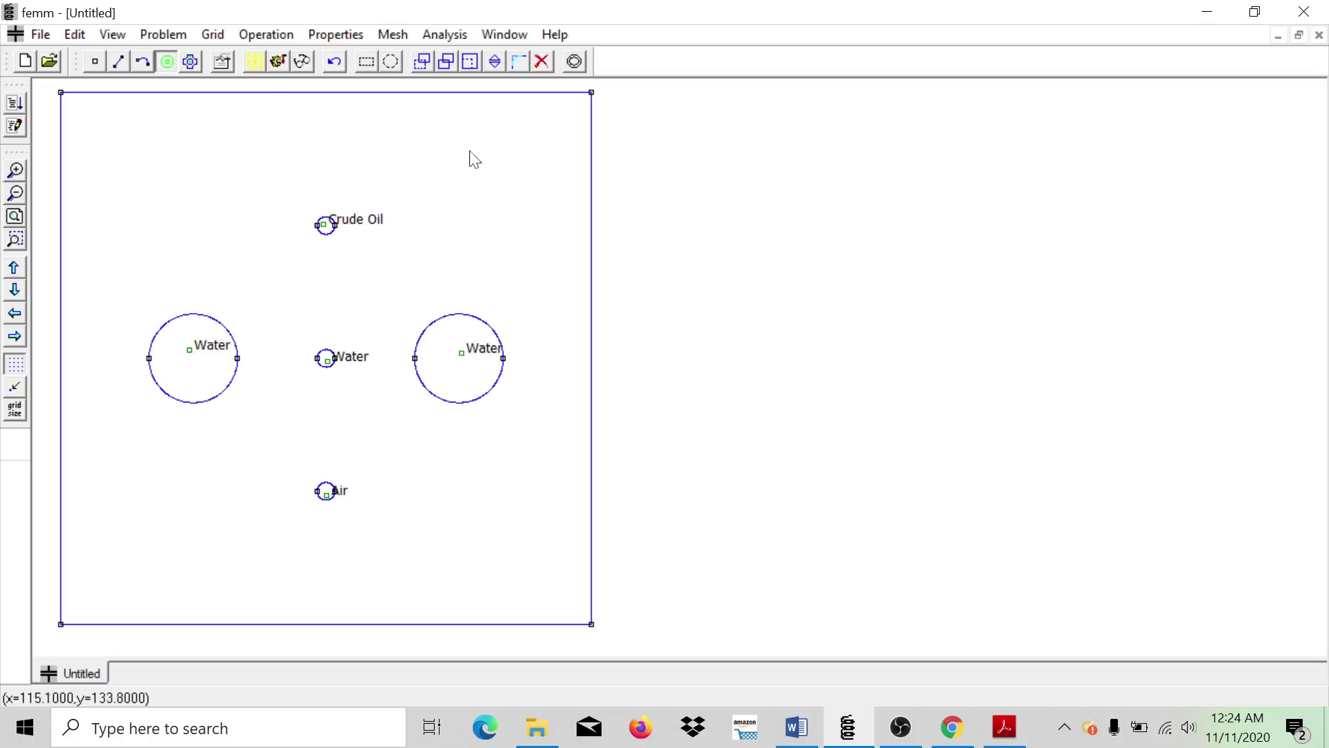
Step: Place a block label in the square's open area outside the circles and set its block type to Air
click(130, 146)
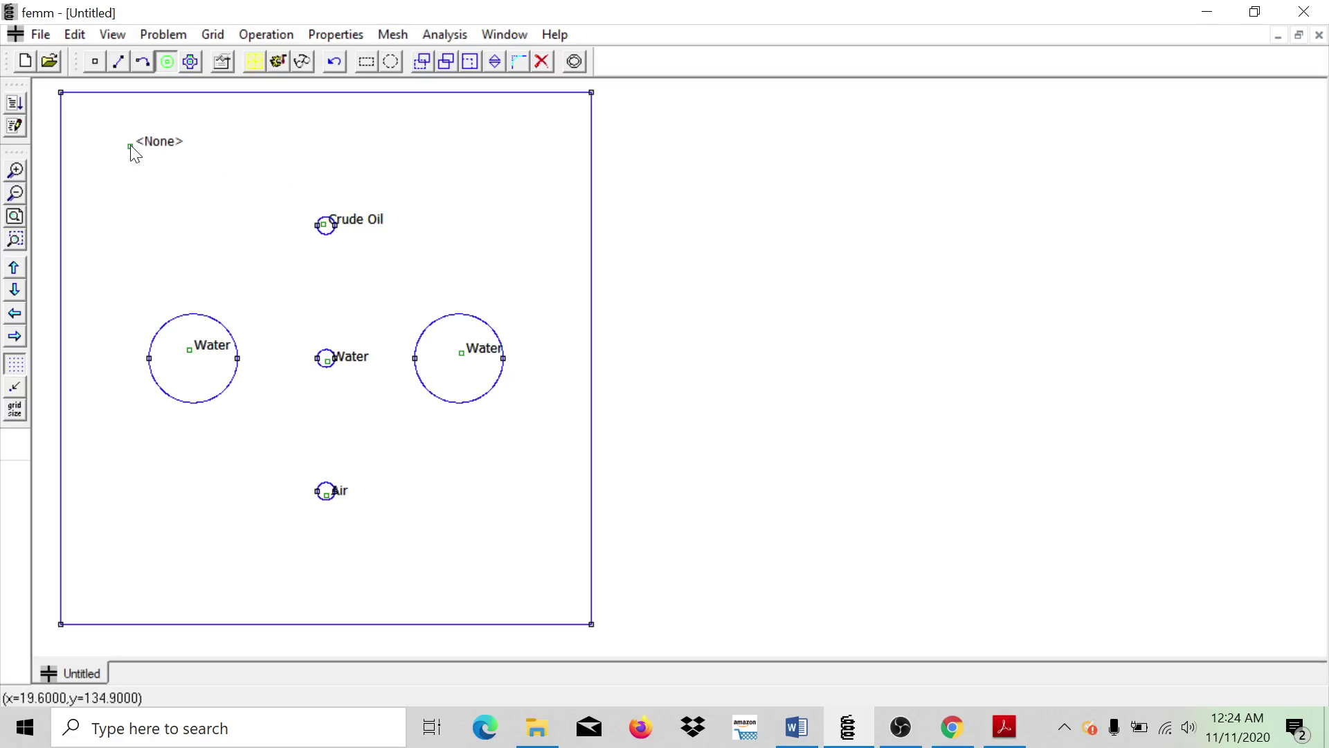
right_click(131, 148)
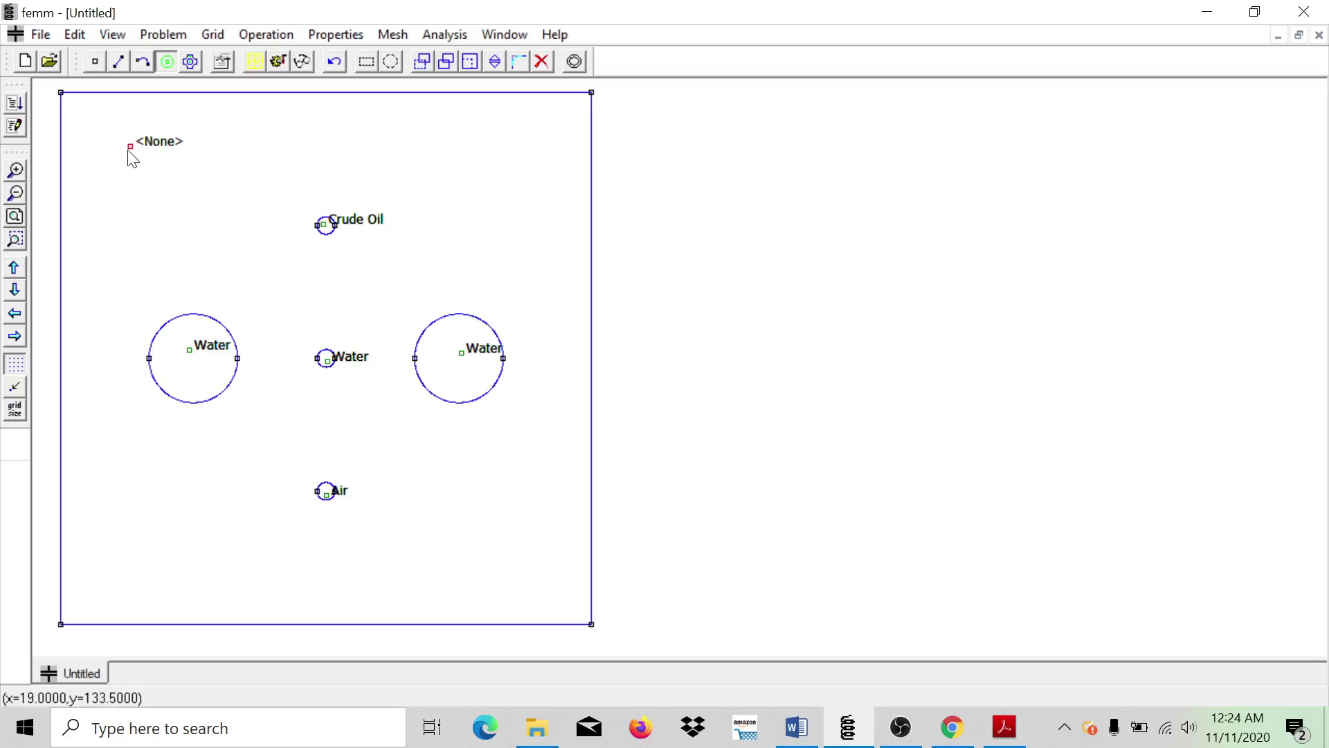
key(space)
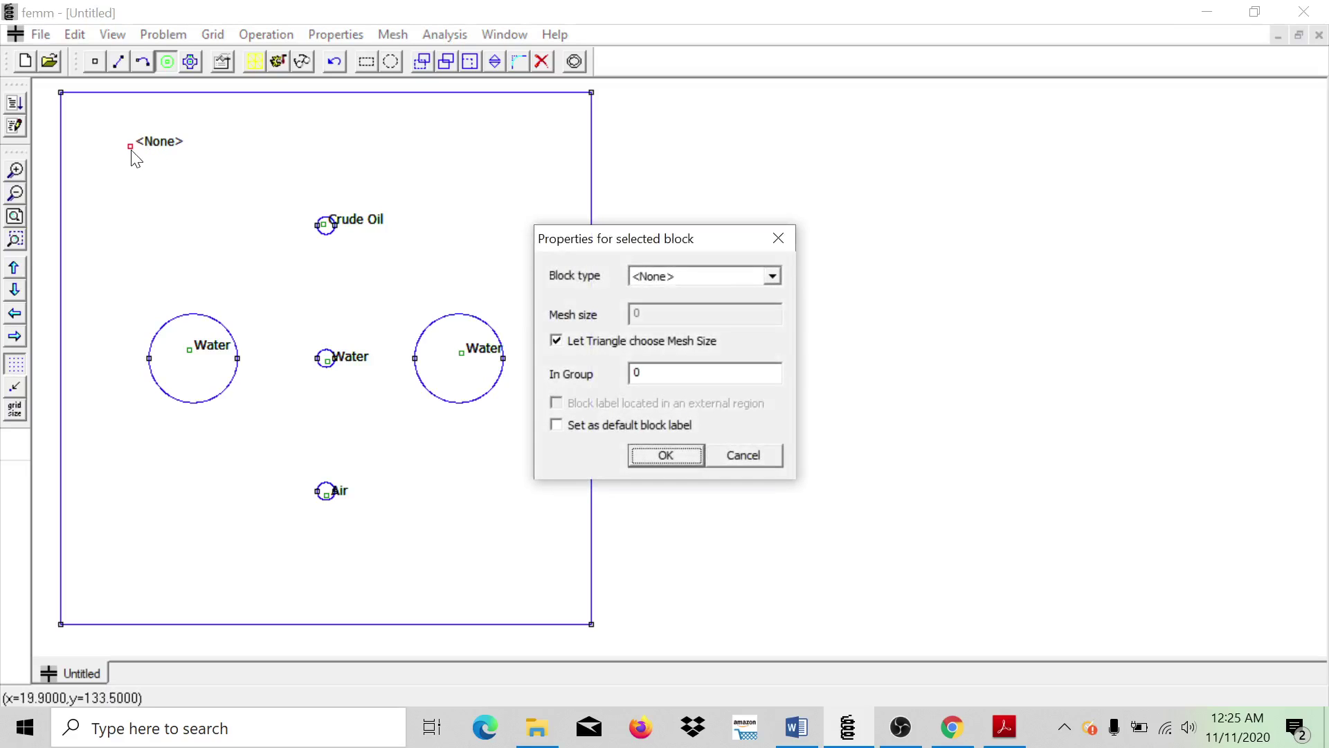
click(753, 273)
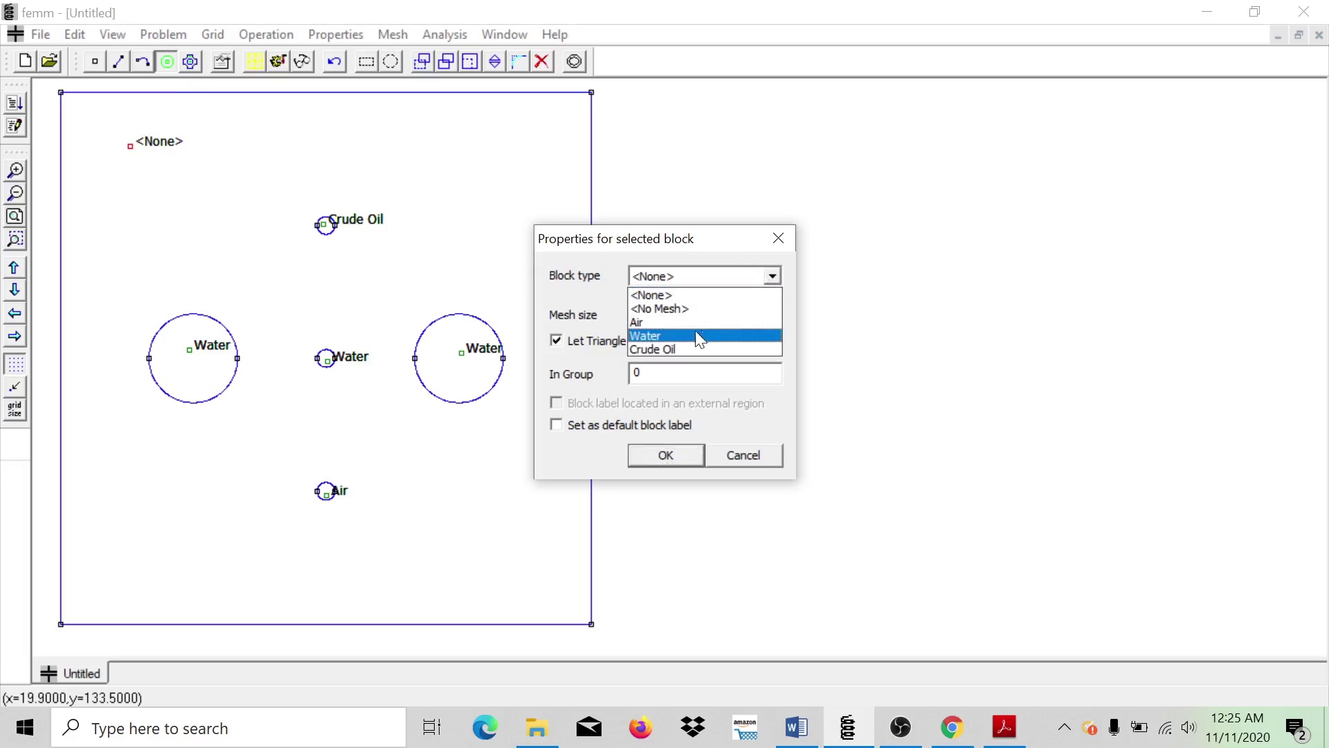
click(671, 327)
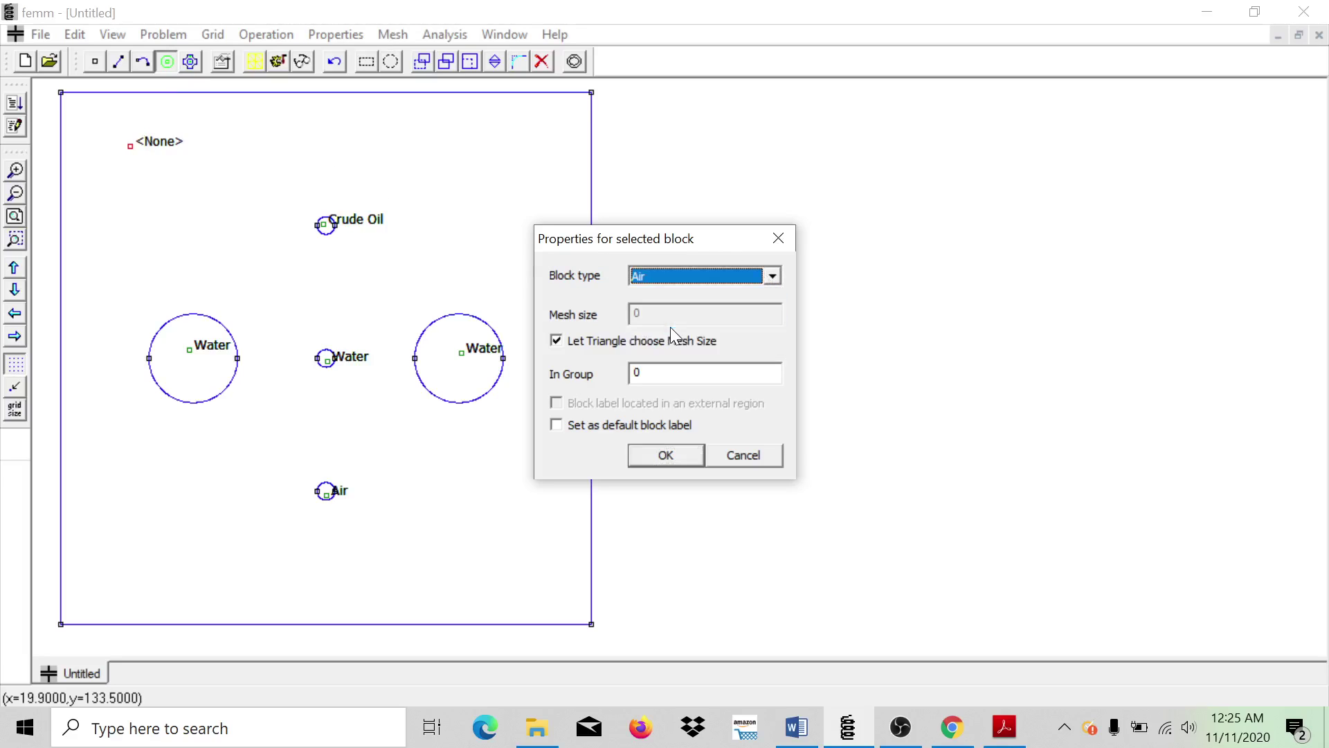
click(664, 463)
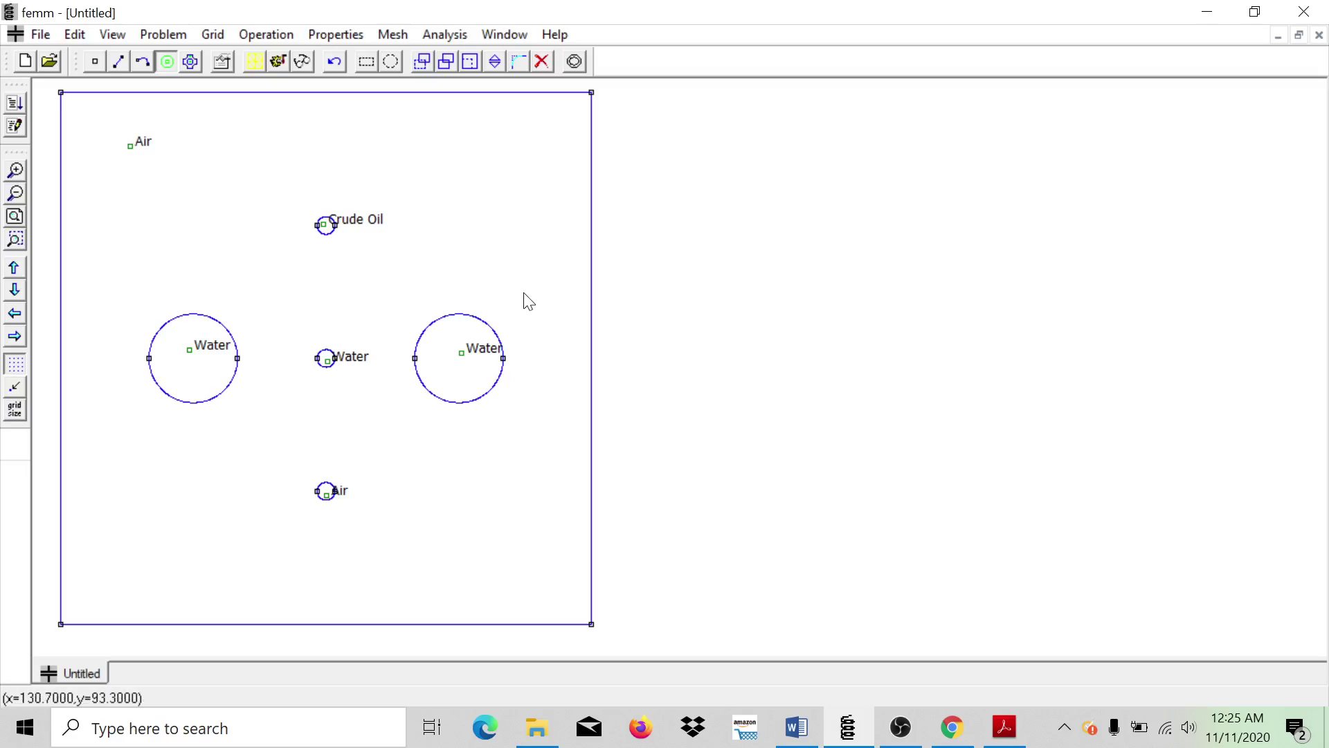
Step: Define the problem with length units in centimeters and a depth of 100
click(159, 36)
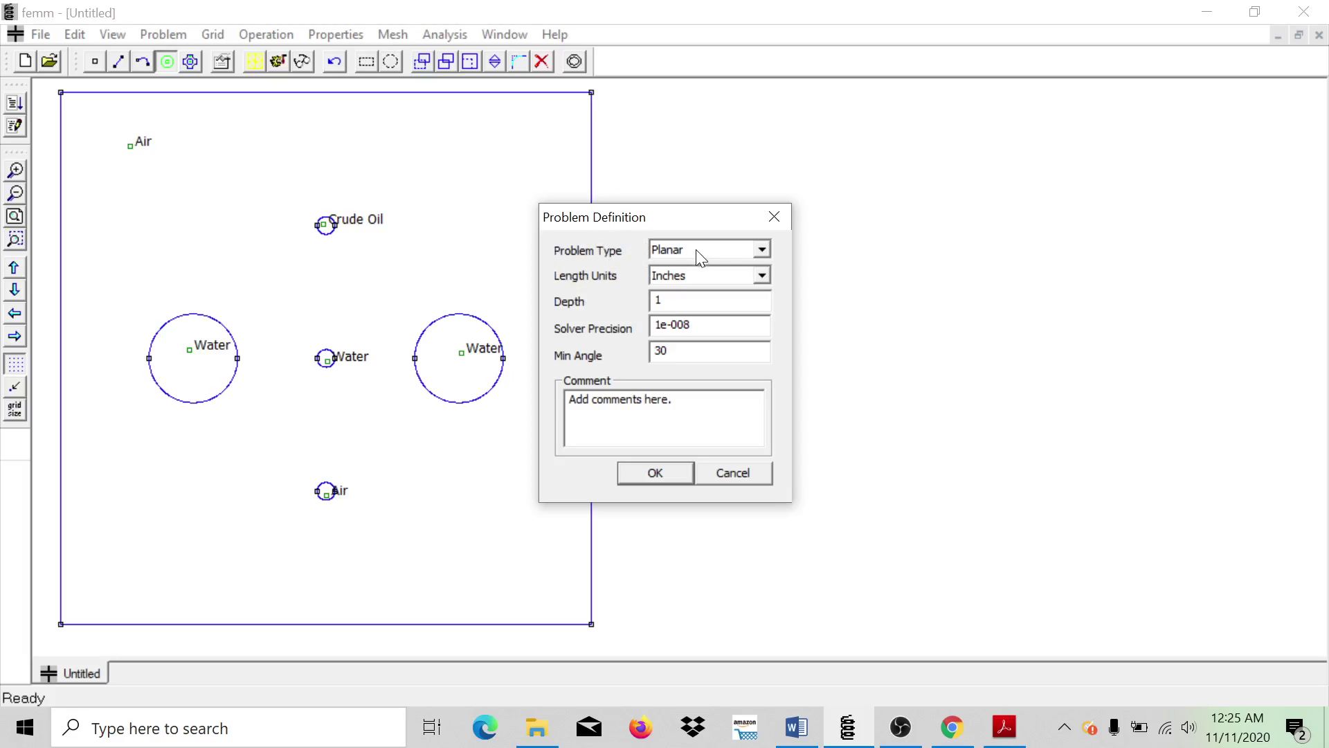
click(755, 277)
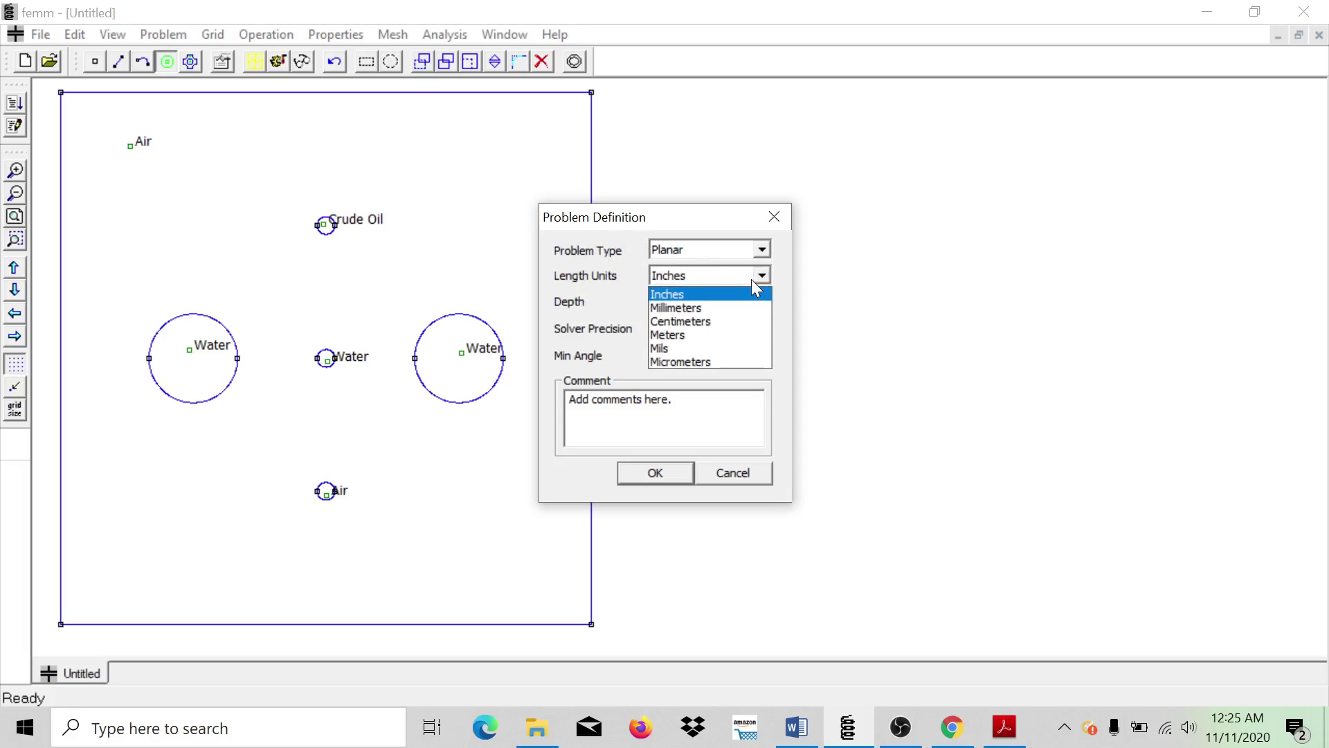
click(692, 322)
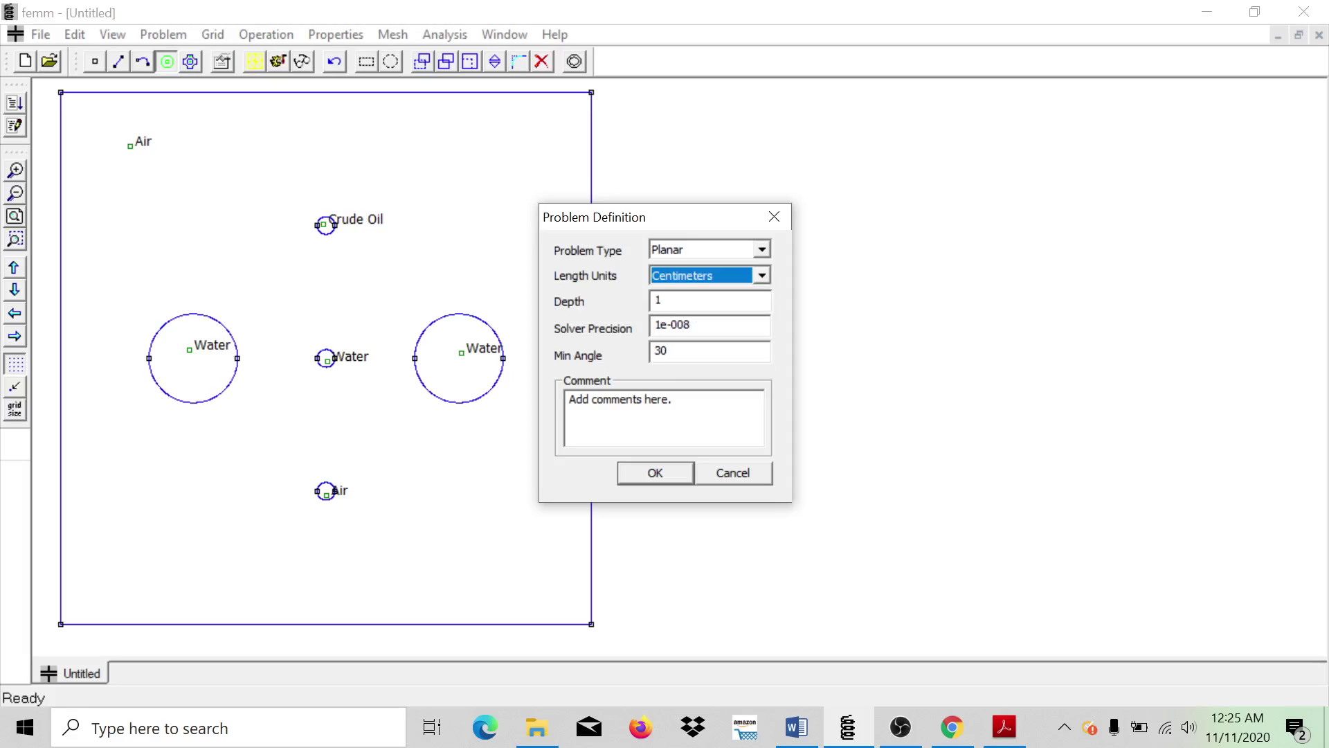
click(661, 300)
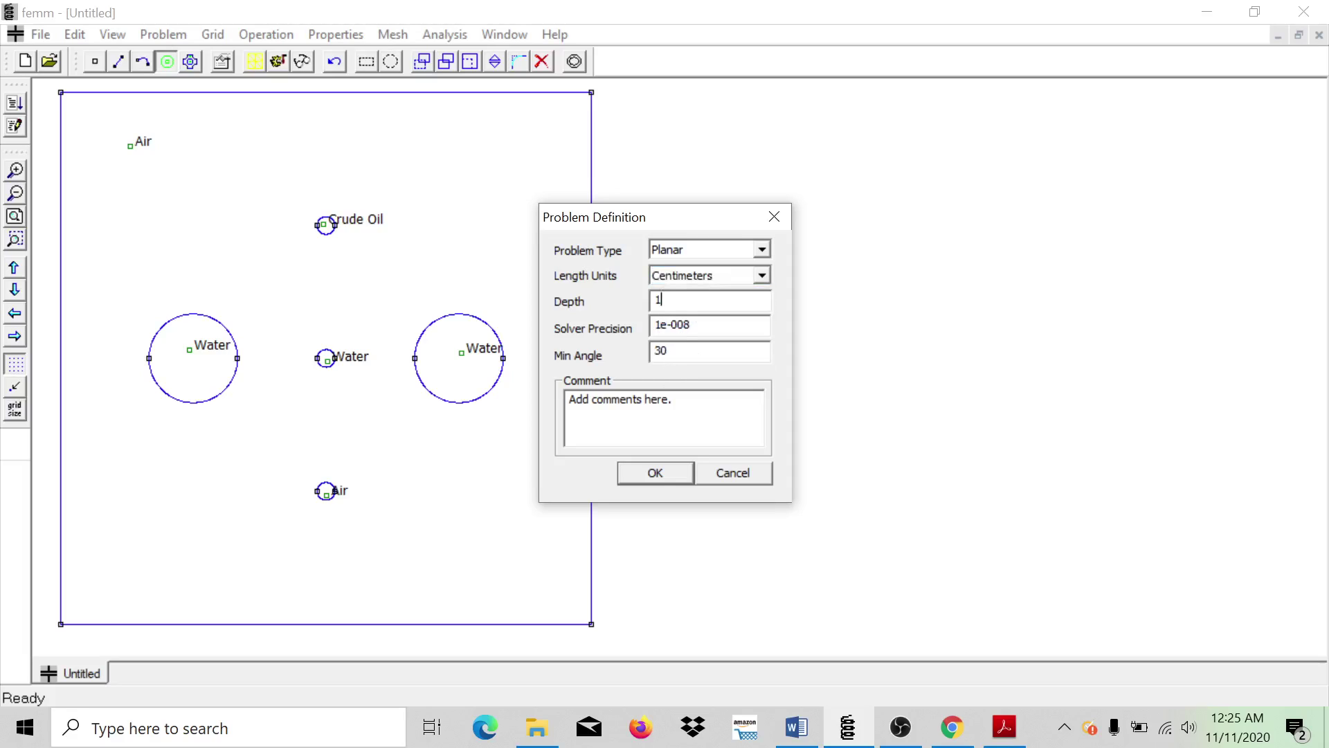
text(00)
click(659, 476)
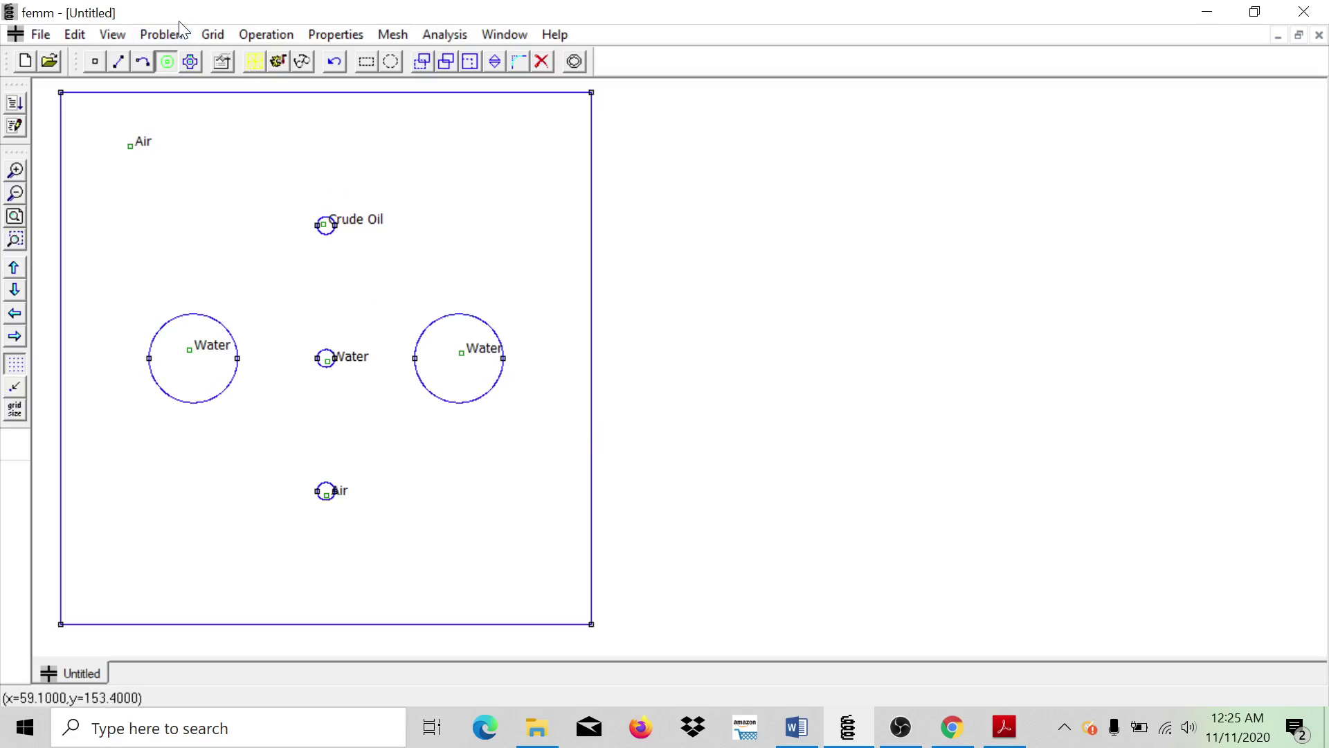
Step: Save the model as Part2cm in the examples folder, replacing the existing file
click(39, 36)
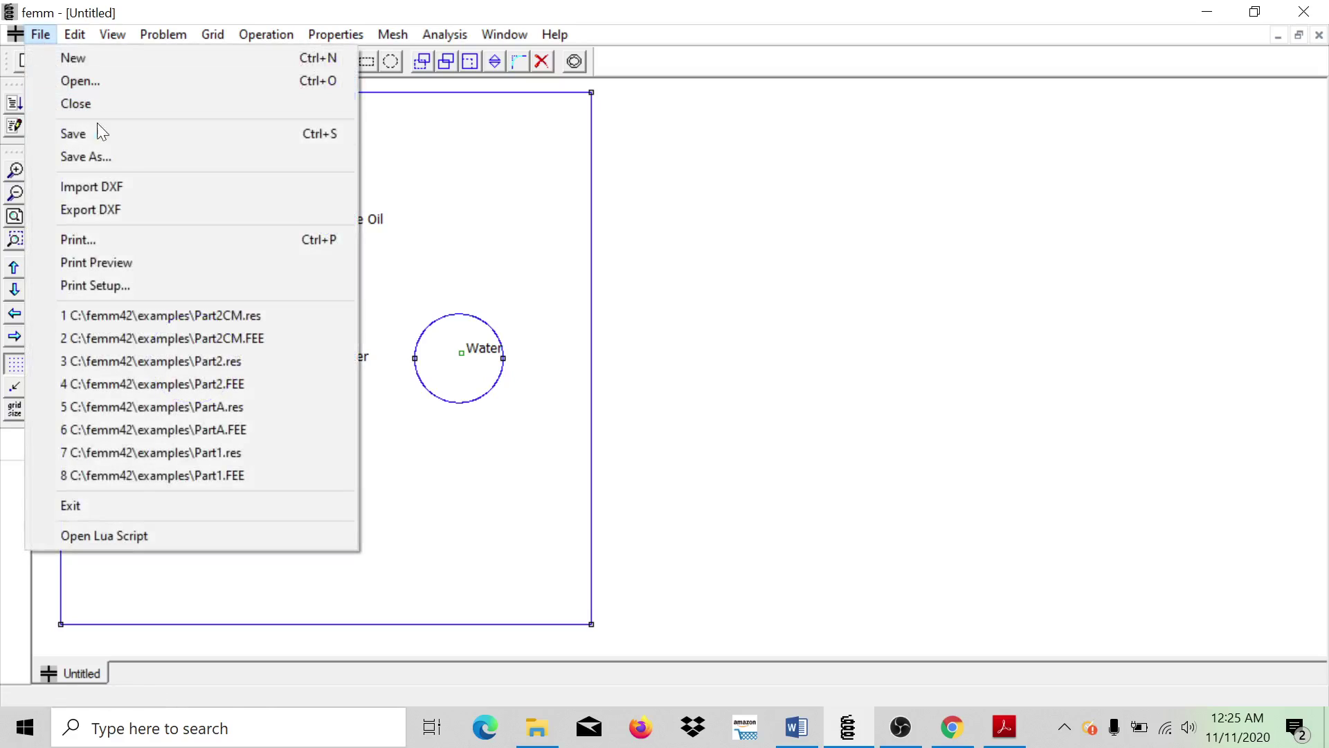
click(95, 134)
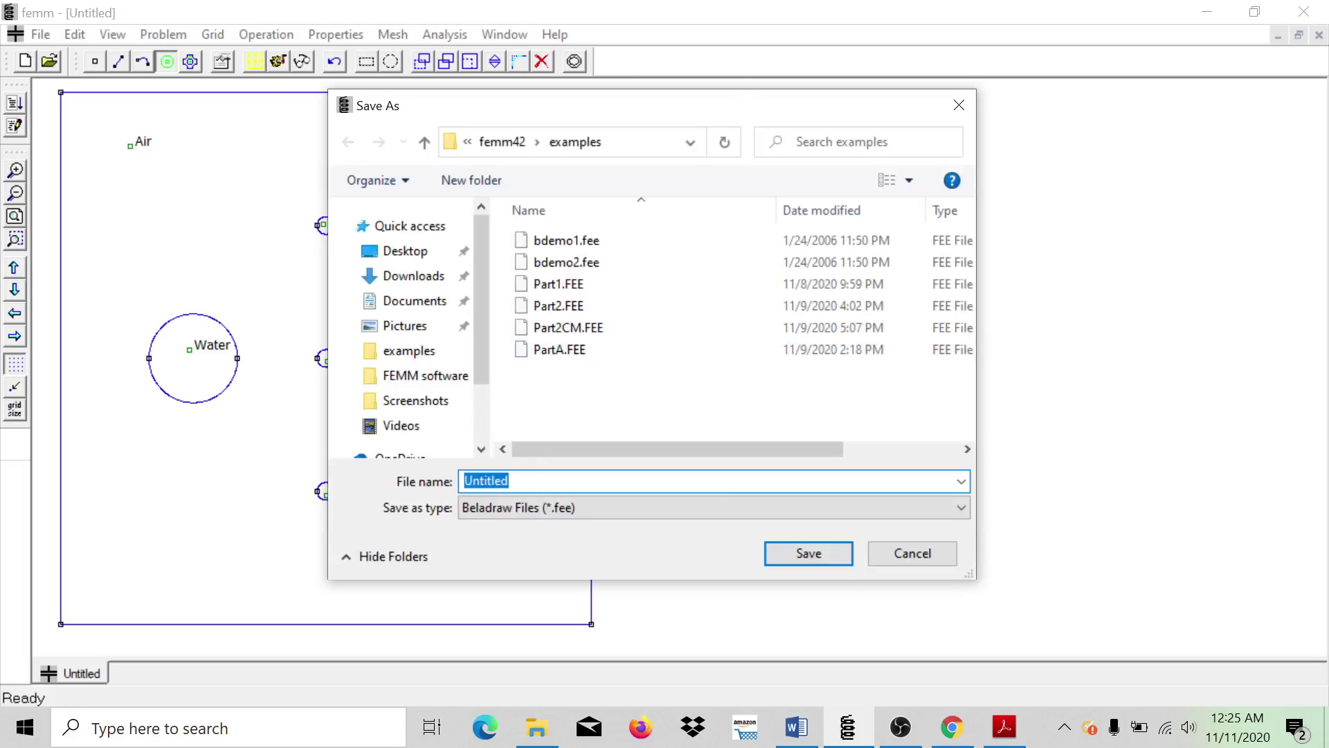
key(Caps_Lock)
text(P)
key(Caps_Lock)
text(art)
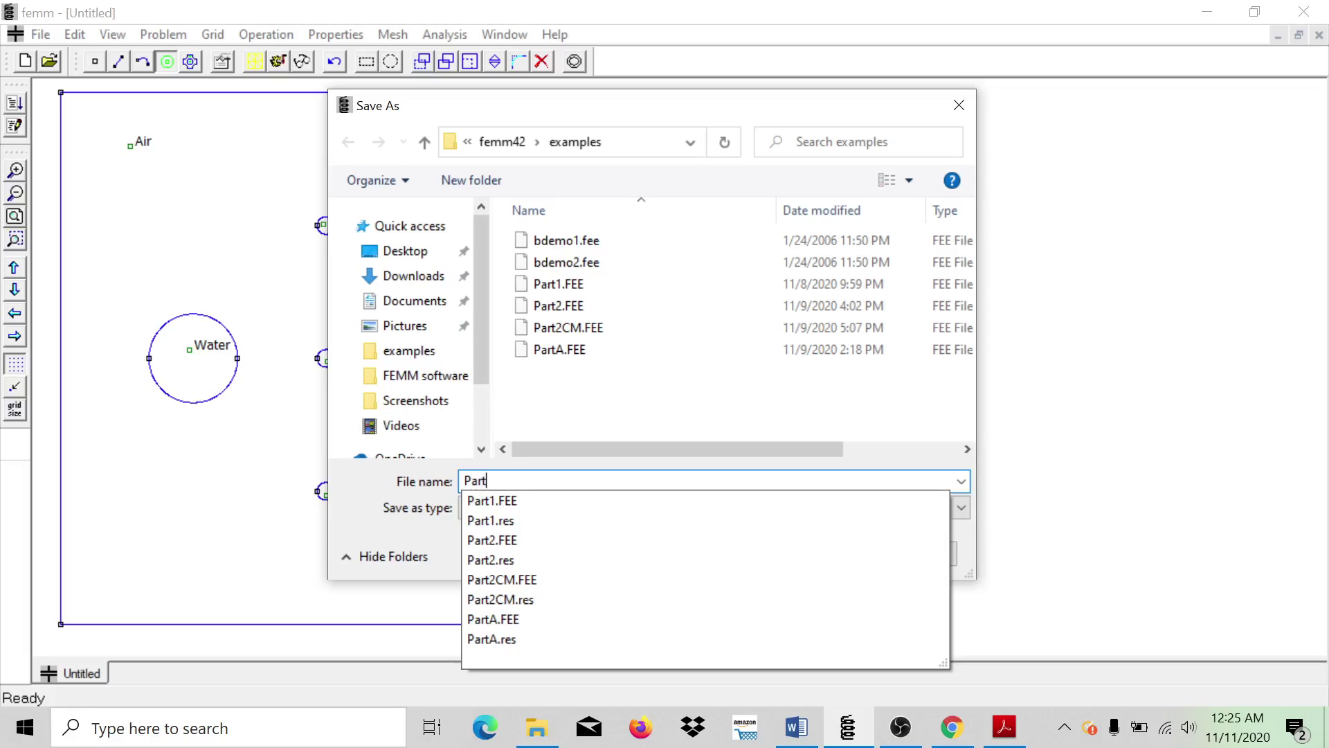
text(2)
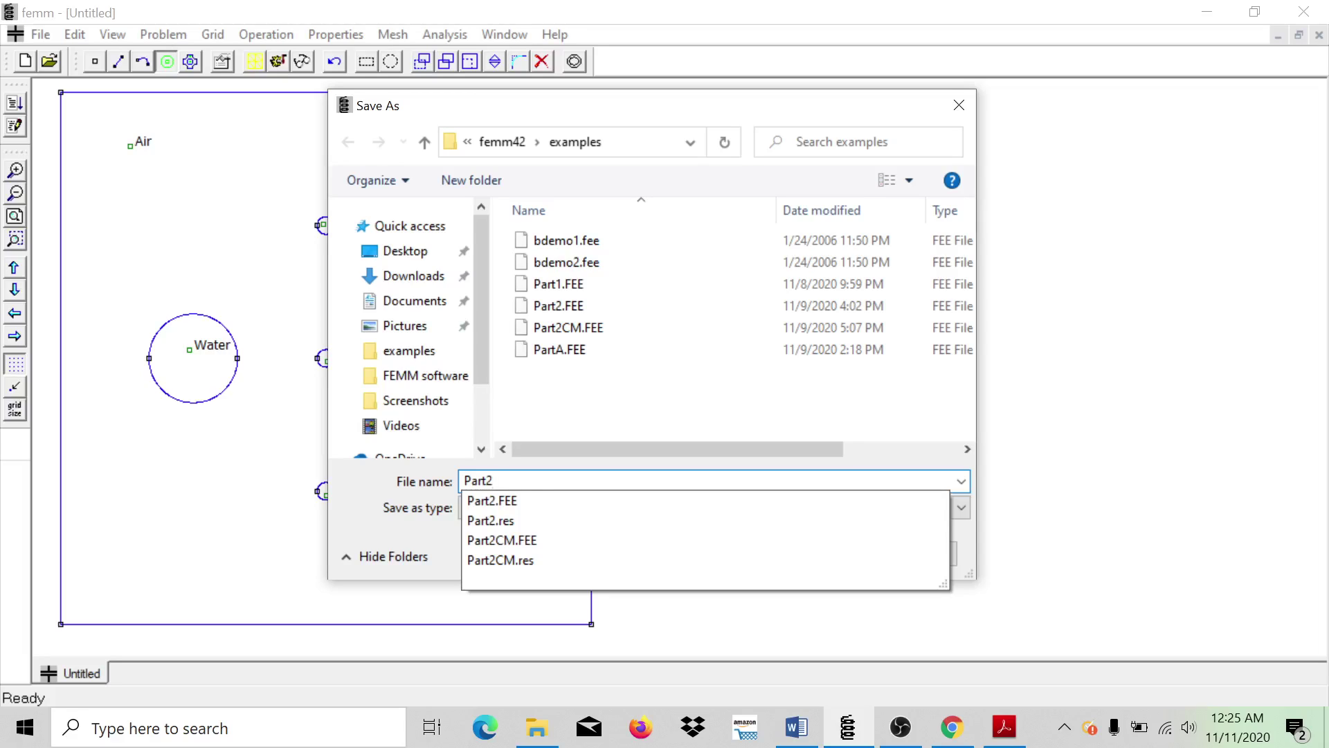
text(cm)
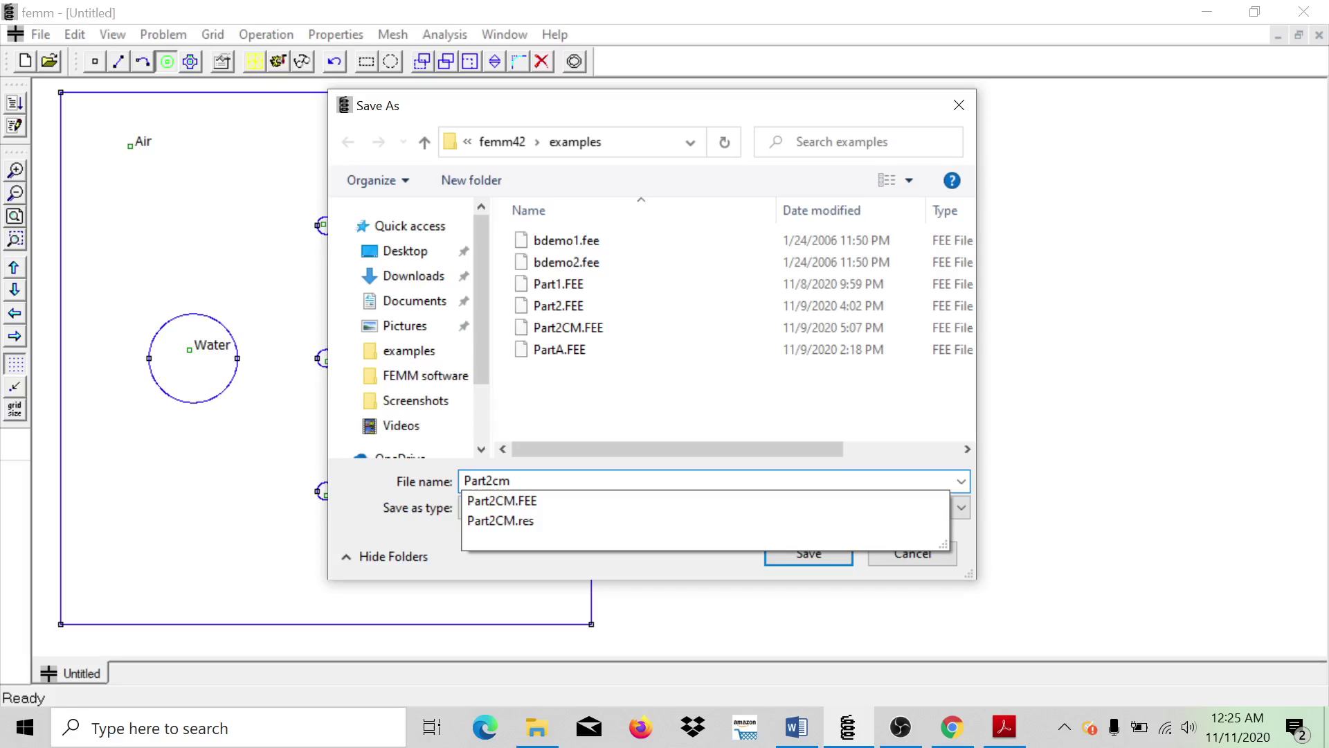
key(Return)
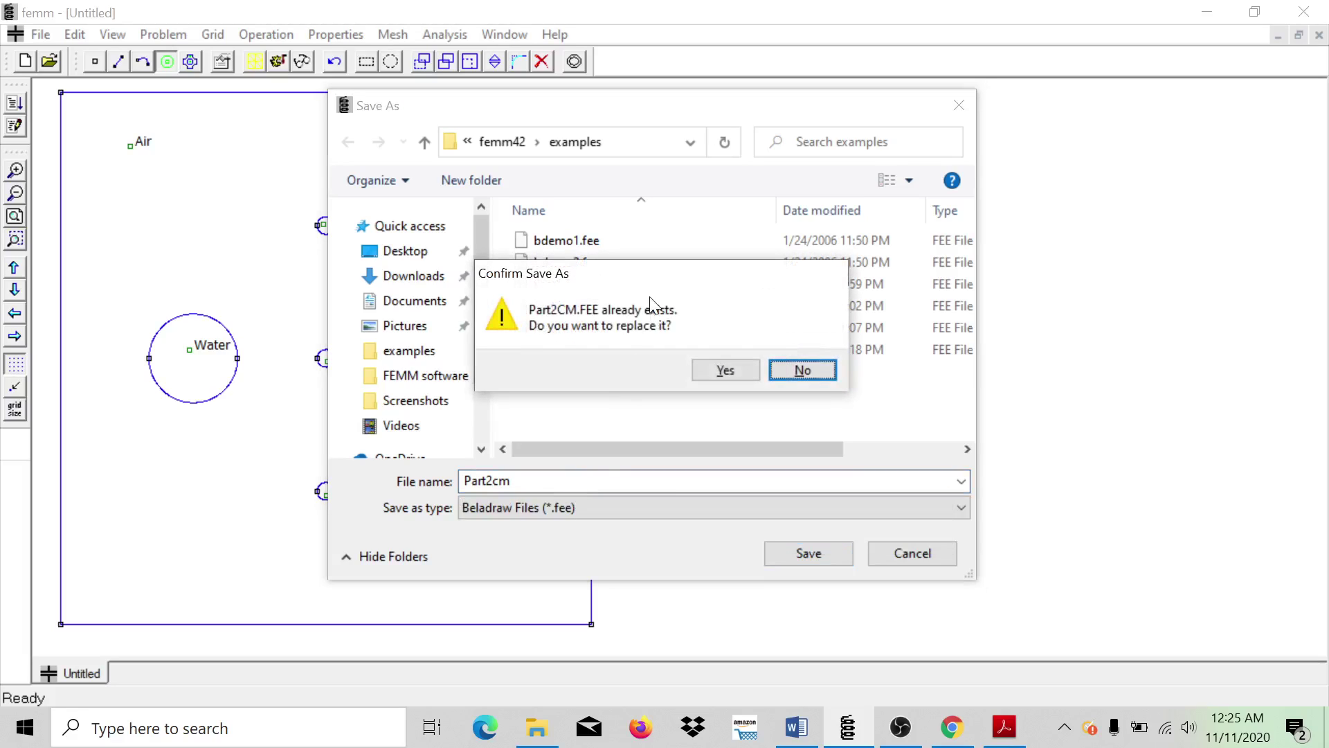
click(725, 370)
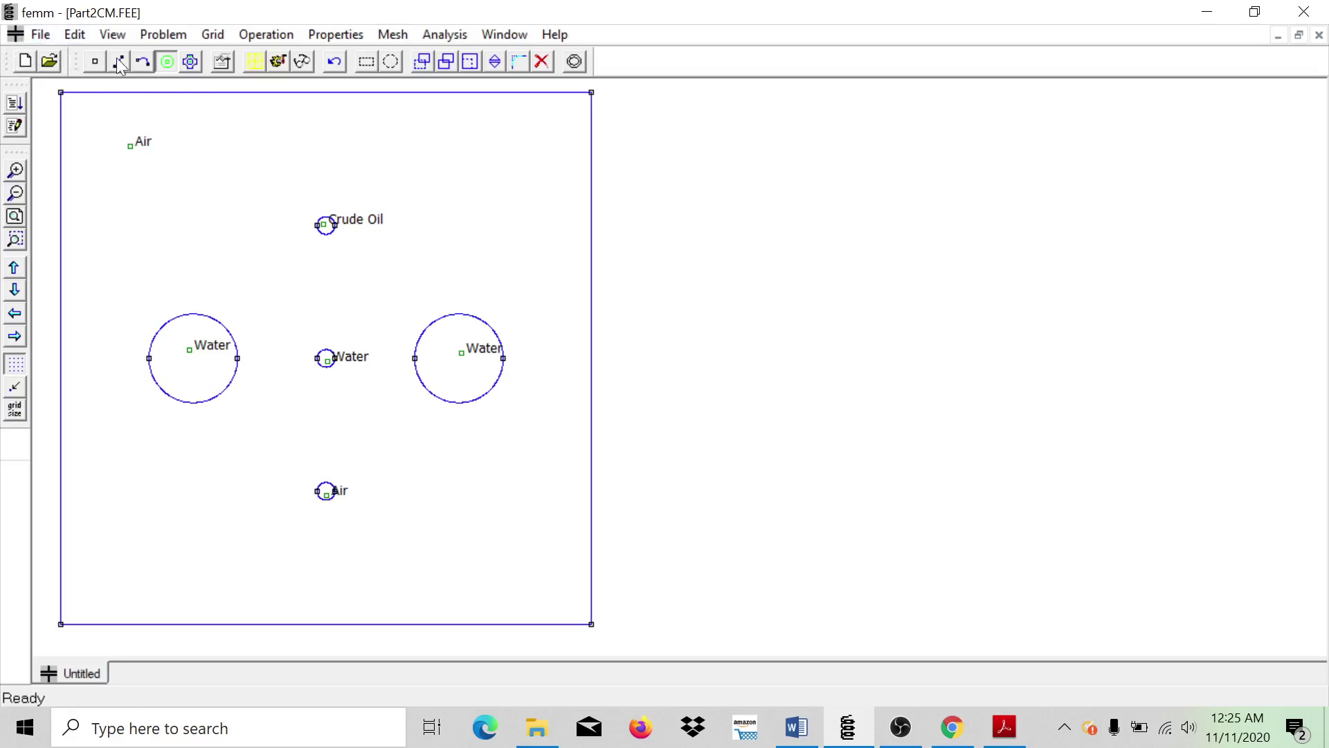
Step: Mesh the geometry, run the electrostatic analysis and open its results, with the output window moved higher
click(256, 64)
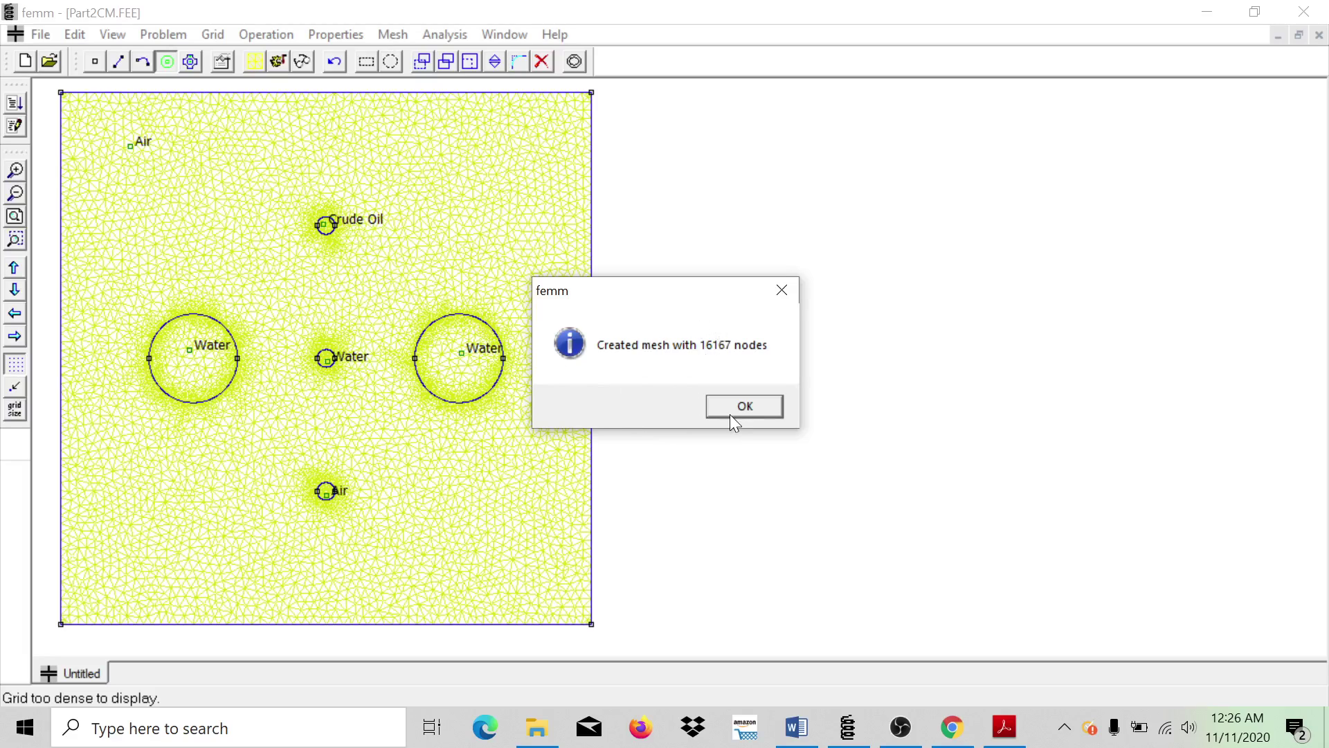
click(733, 410)
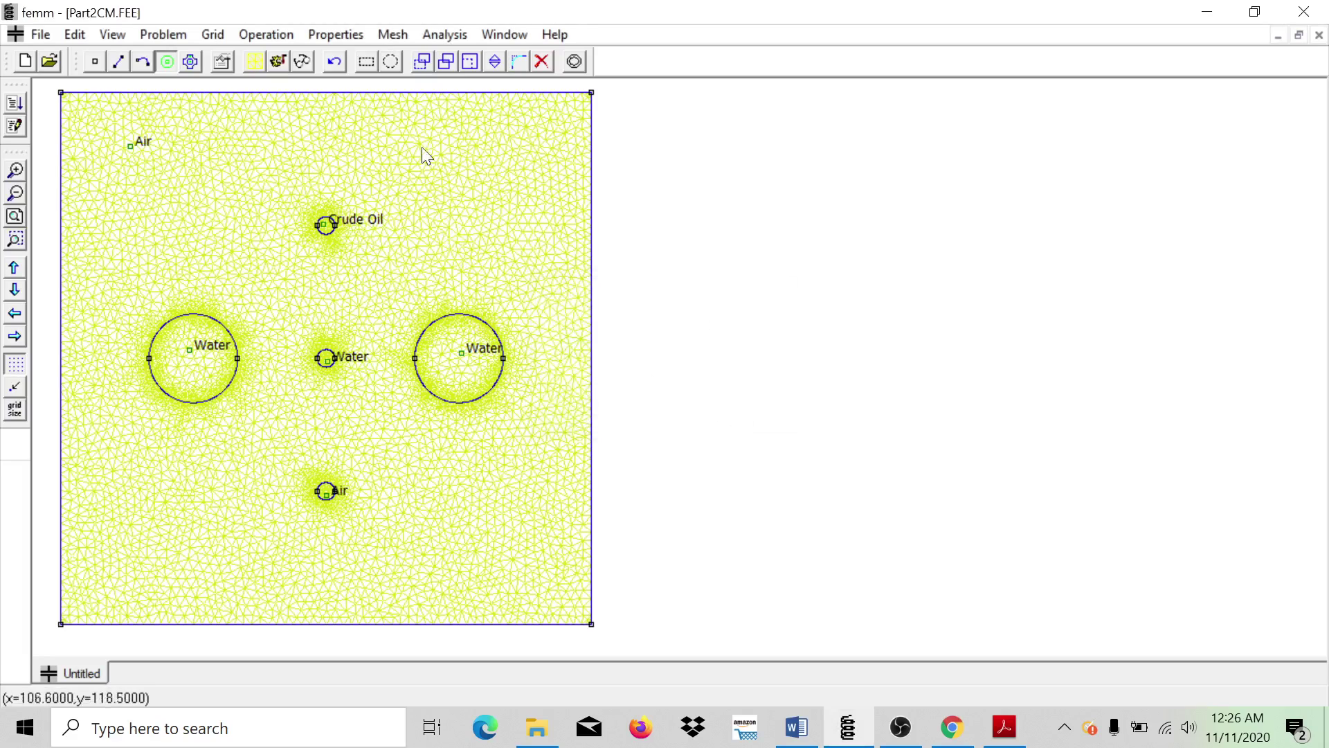
click(280, 61)
click(303, 62)
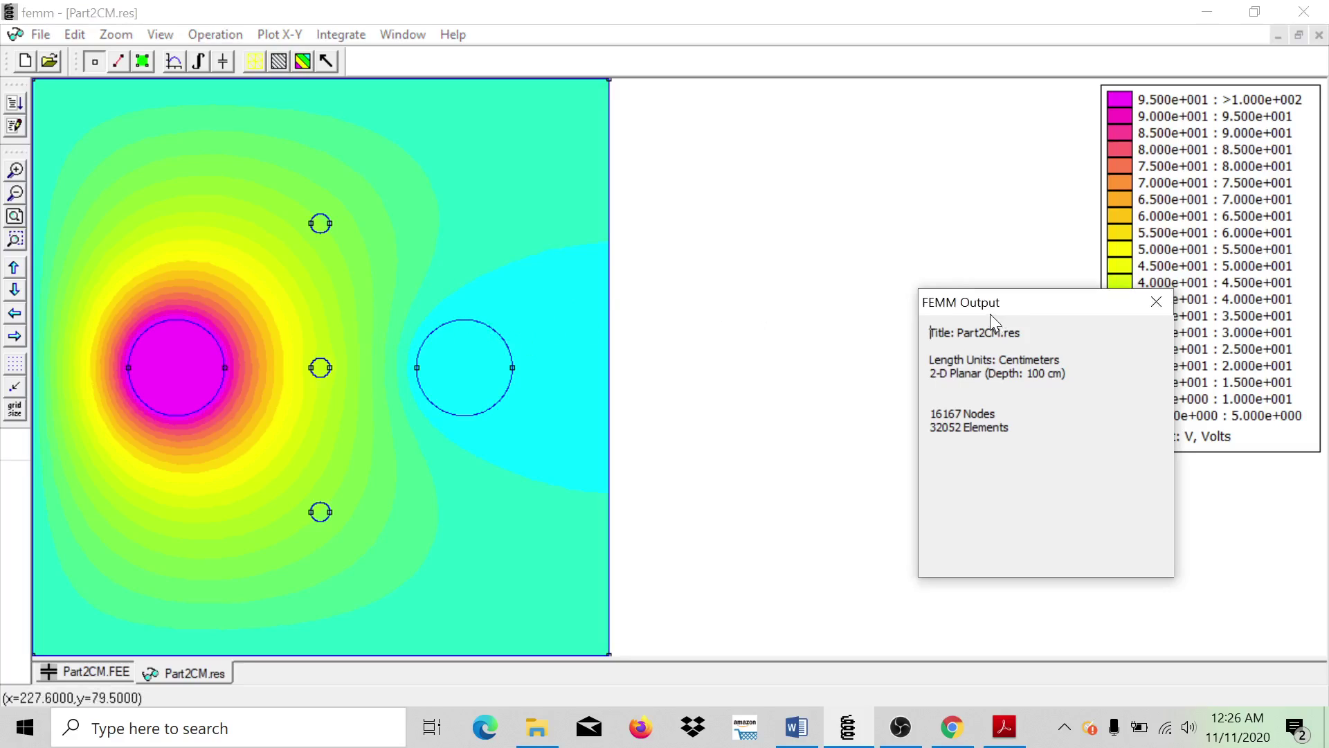
drag(994, 305, 986, 217)
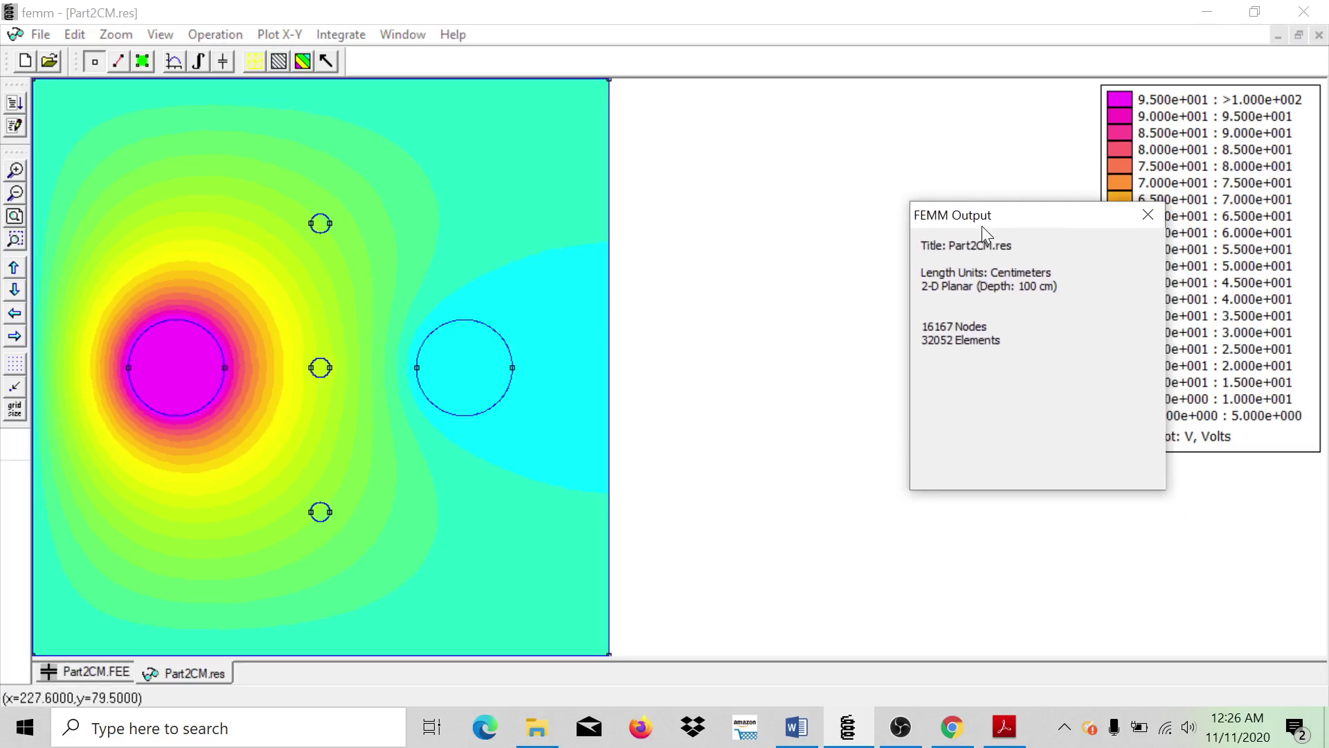
Step: Set the number of equipotential contour lines in the voltage plot to 150
click(278, 59)
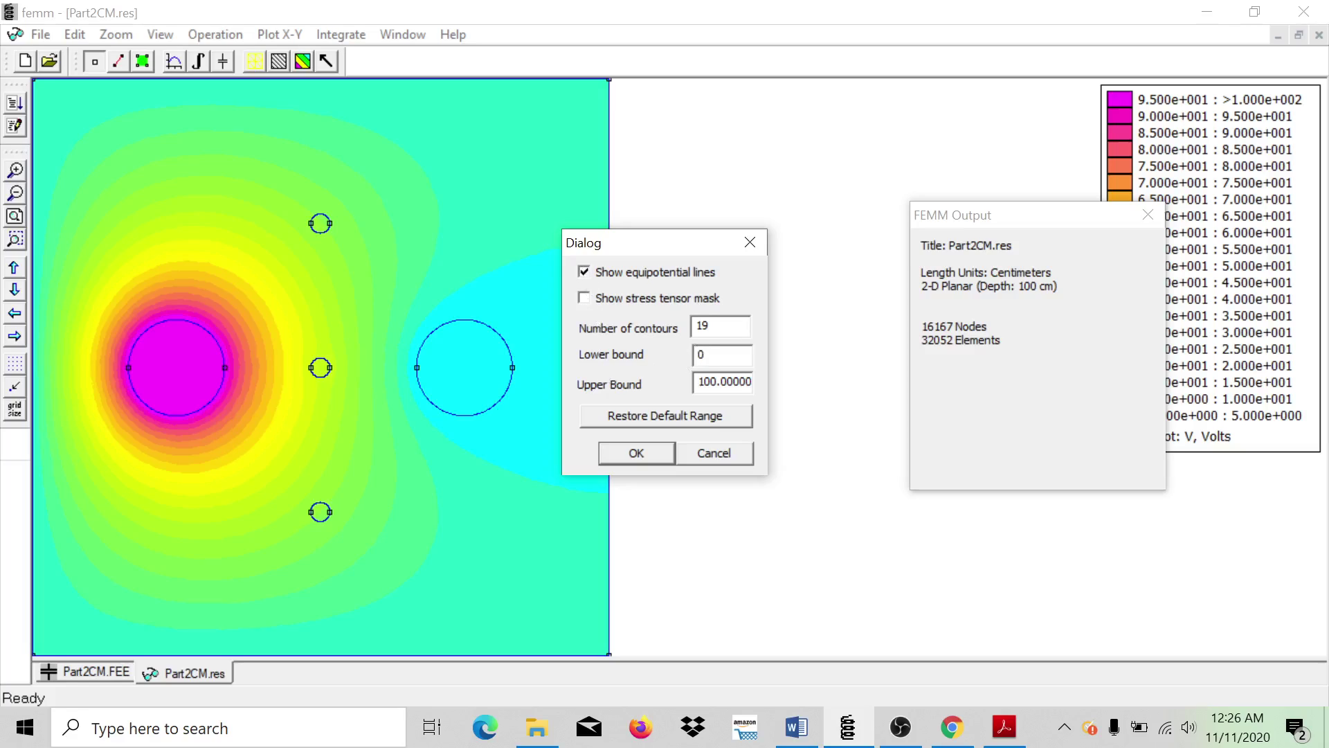
double_click(703, 325)
text(150)
click(642, 454)
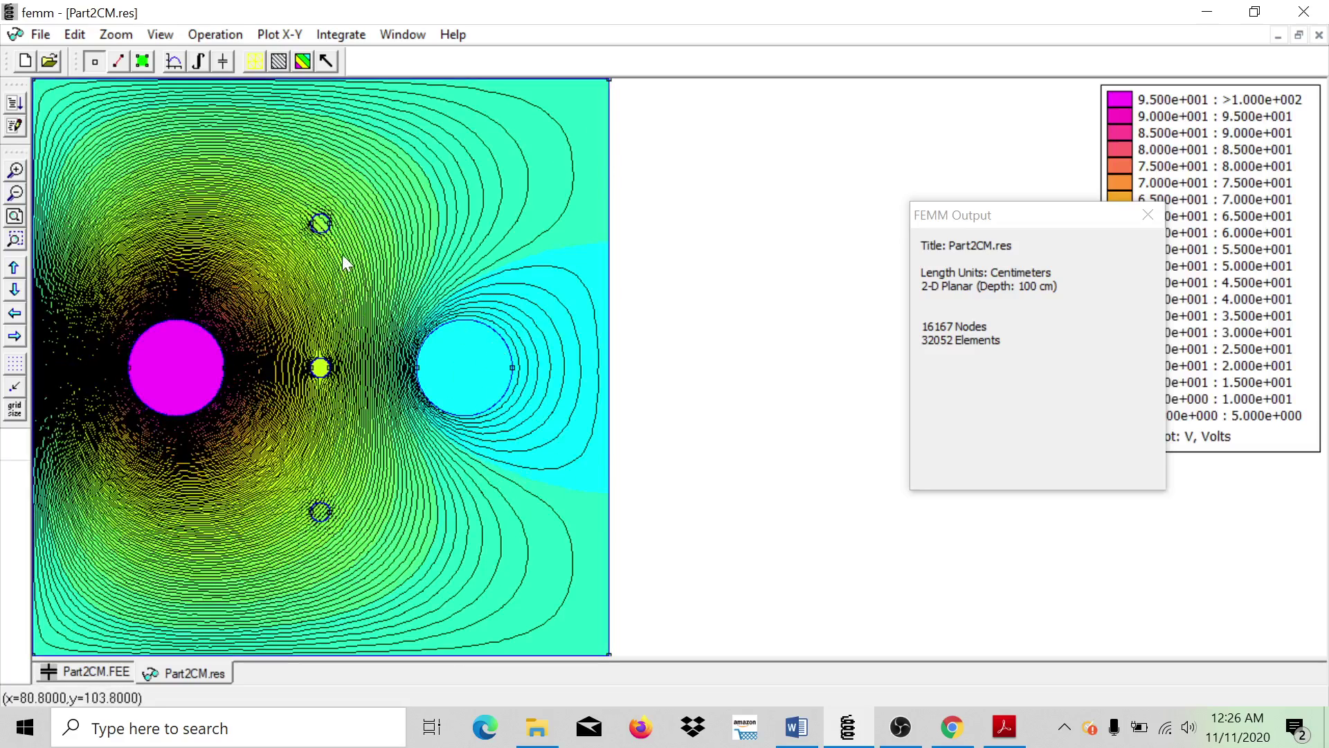
Step: Read the point field values inside the upper, middle and lower small circles
click(317, 226)
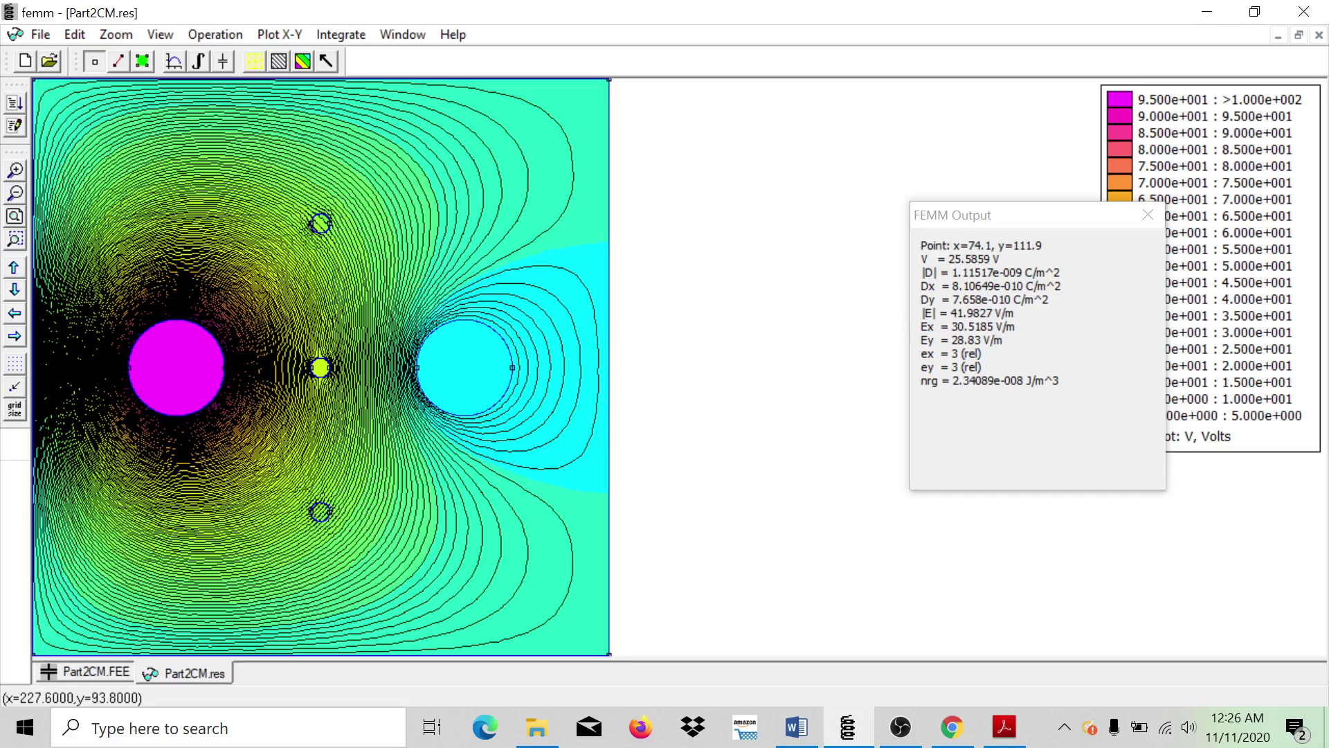
click(319, 371)
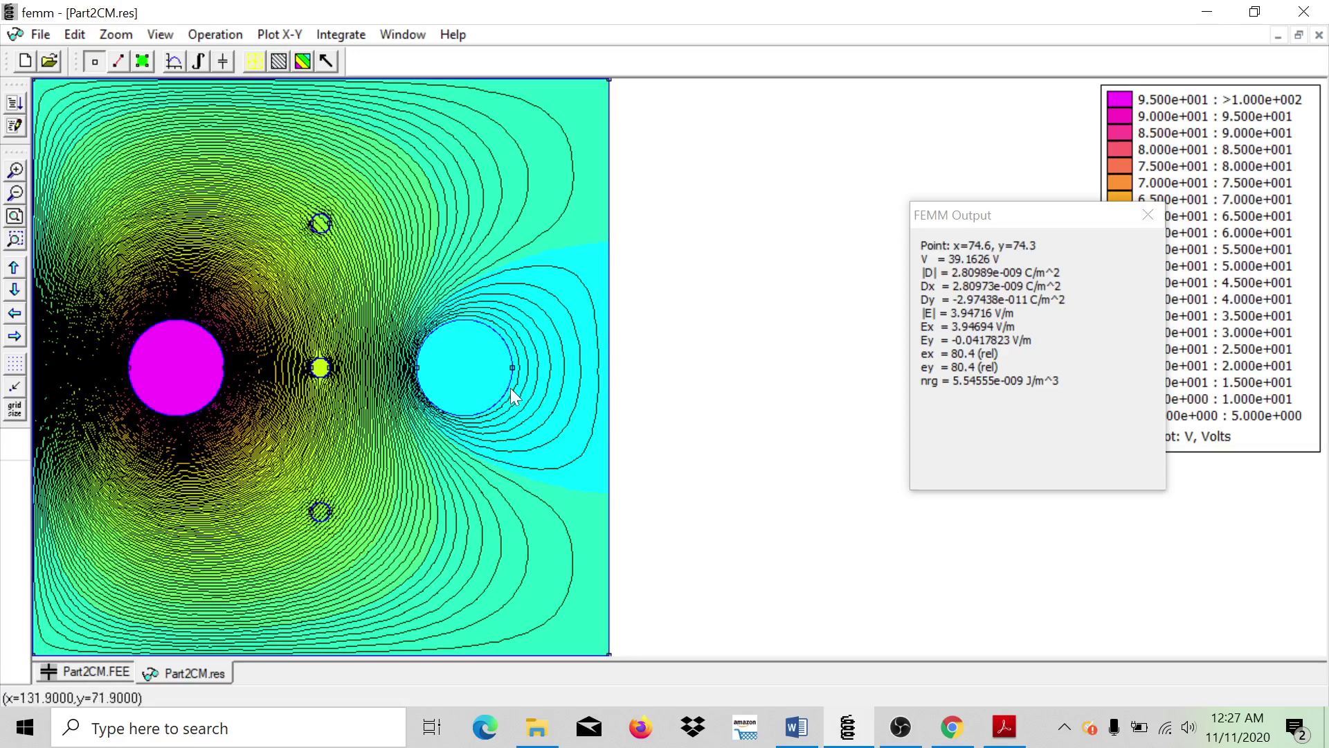
click(321, 513)
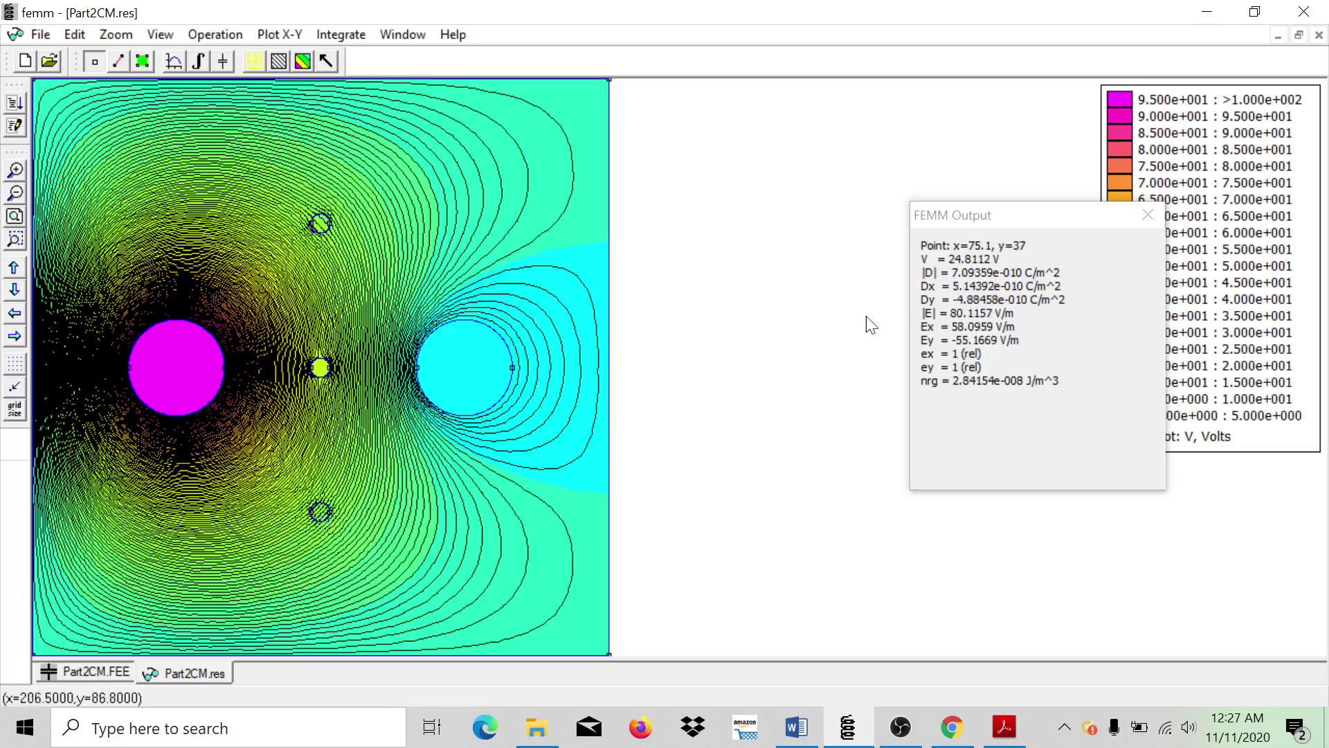